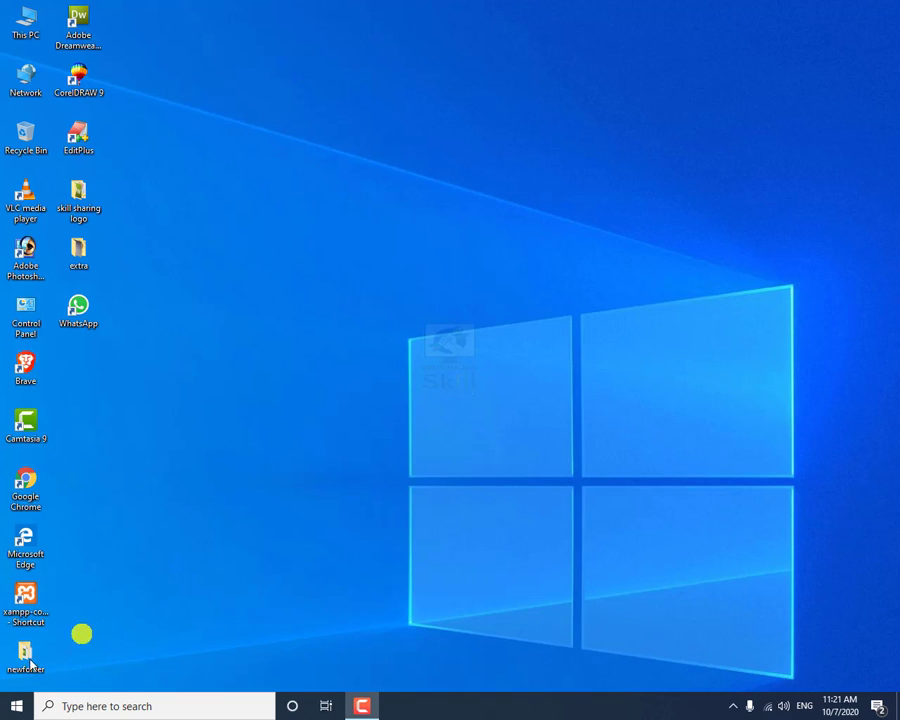
left_click(120, 706)
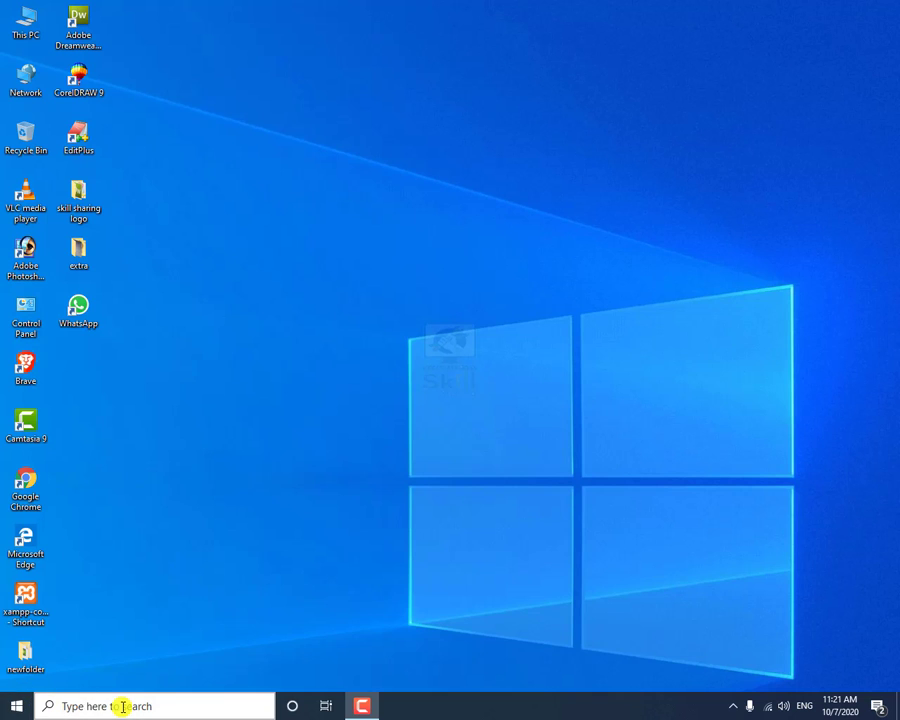
type("excel")
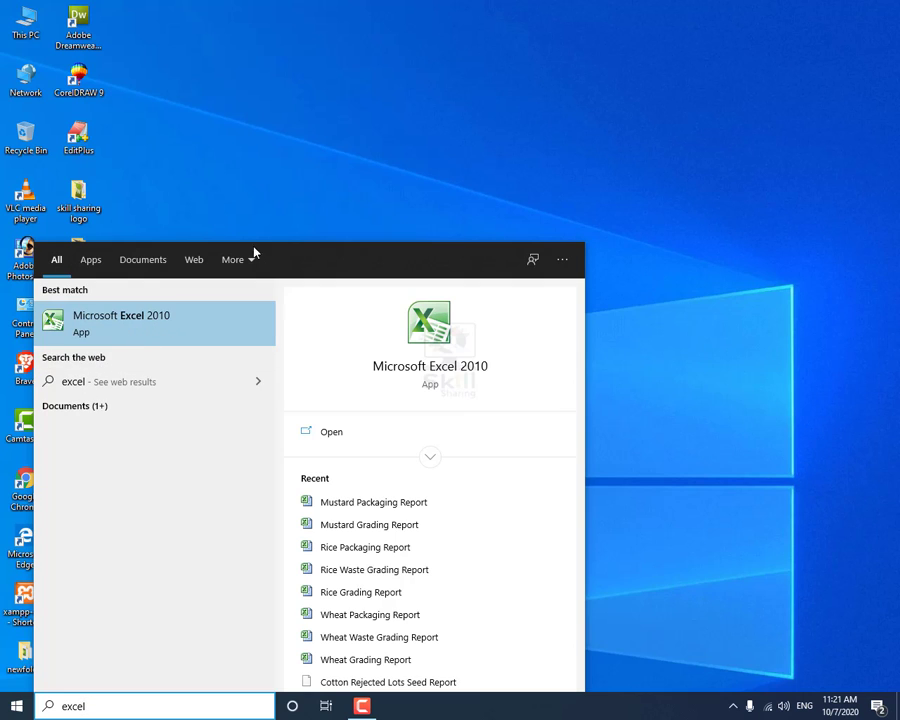
left_click(430, 153)
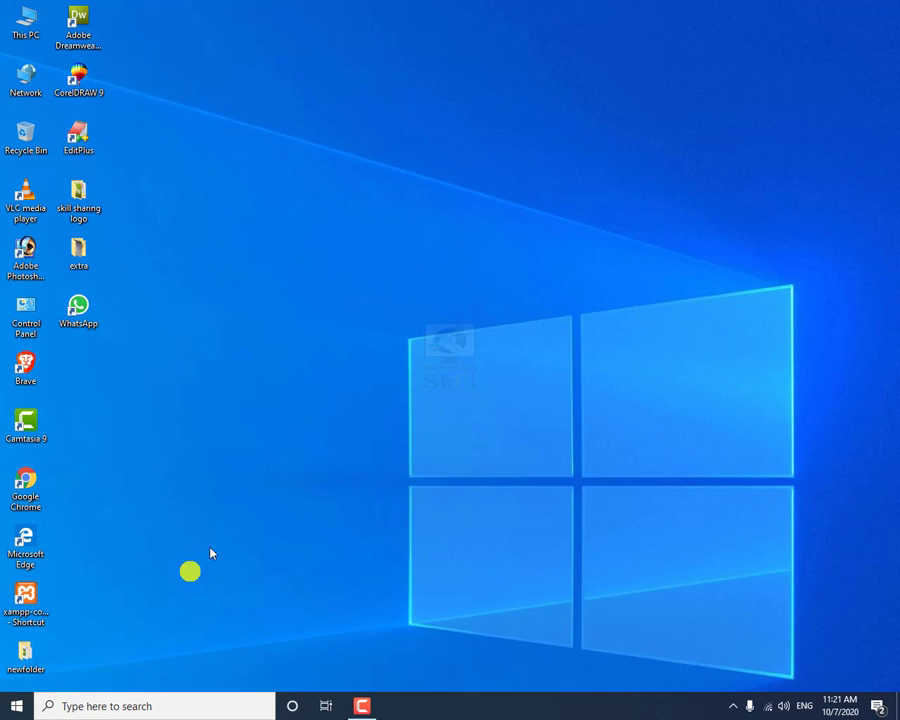
- Launch Microsoft Excel through the Windows Run dialog with the command excel and dismiss the activation wizard
key("super+r")
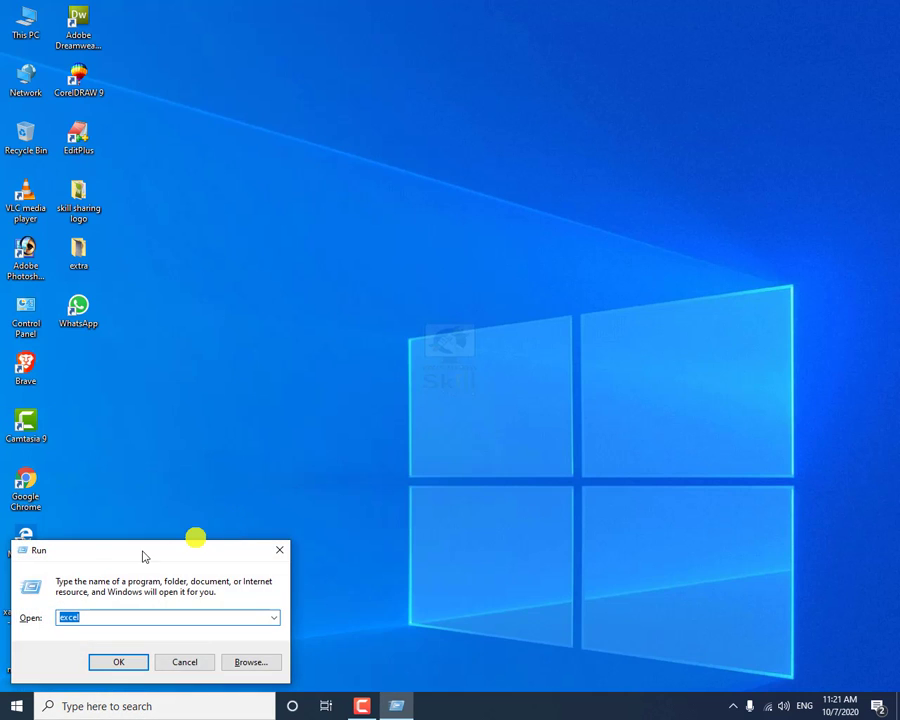
left_click_drag(111, 556, 178, 497)
left_click(184, 555)
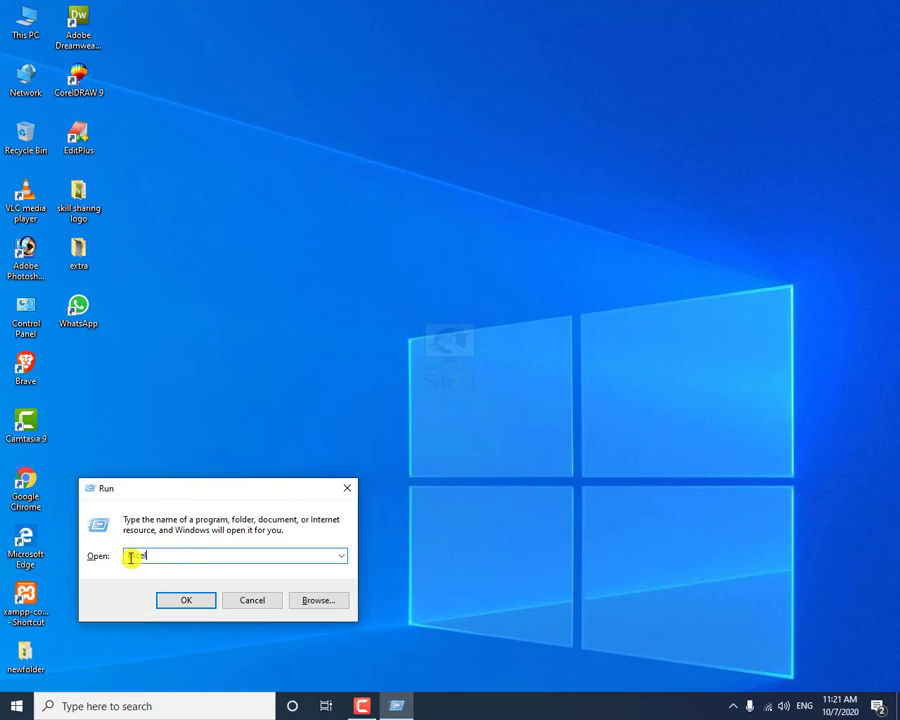
left_click_drag(135, 557, 156, 552)
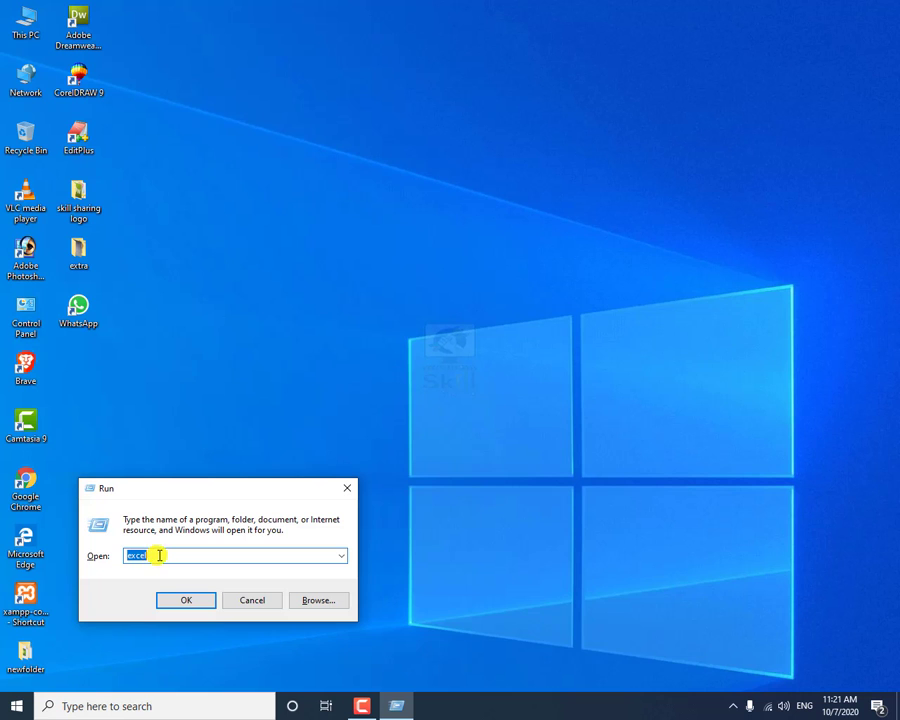
left_click(182, 600)
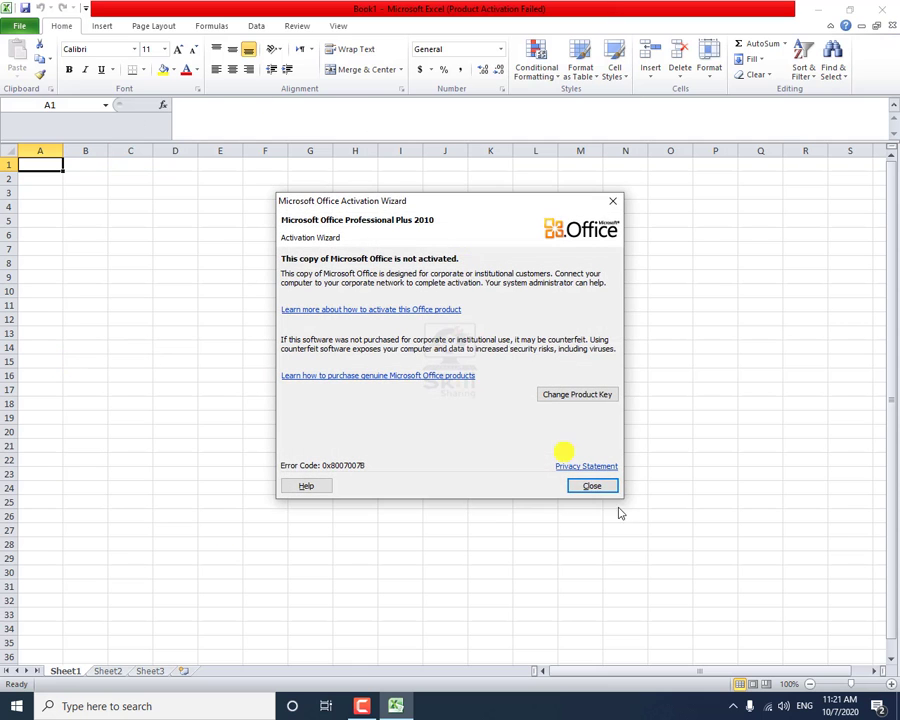
left_click(590, 486)
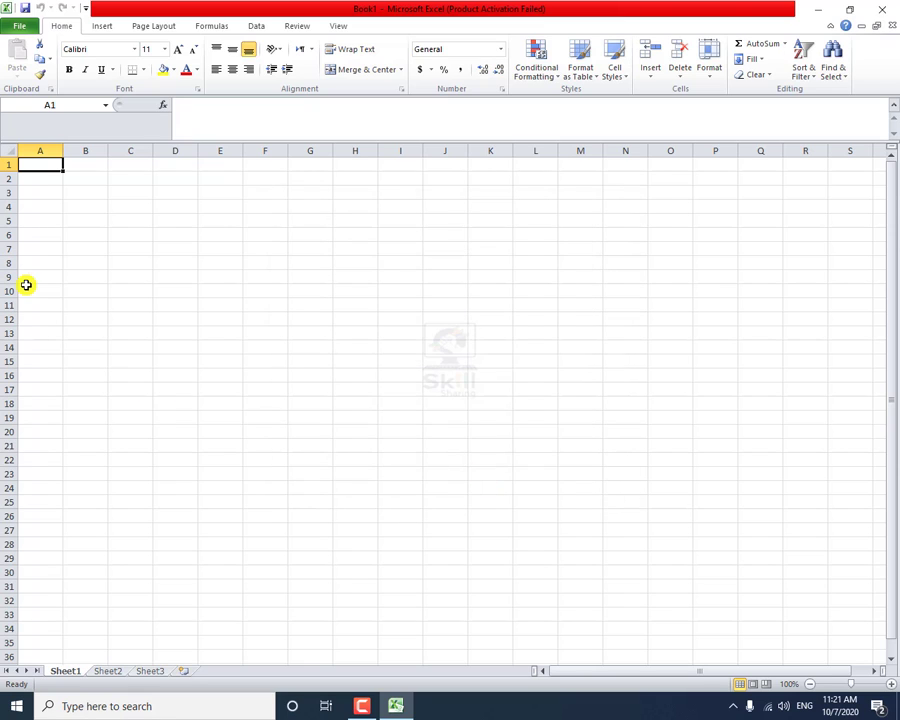
- Examine how columns, rows and cell addresses work by selecting A1:A29, A17:N17 and single cells such as C17, E9, A6 and E6
left_click_drag(40, 167, 38, 560)
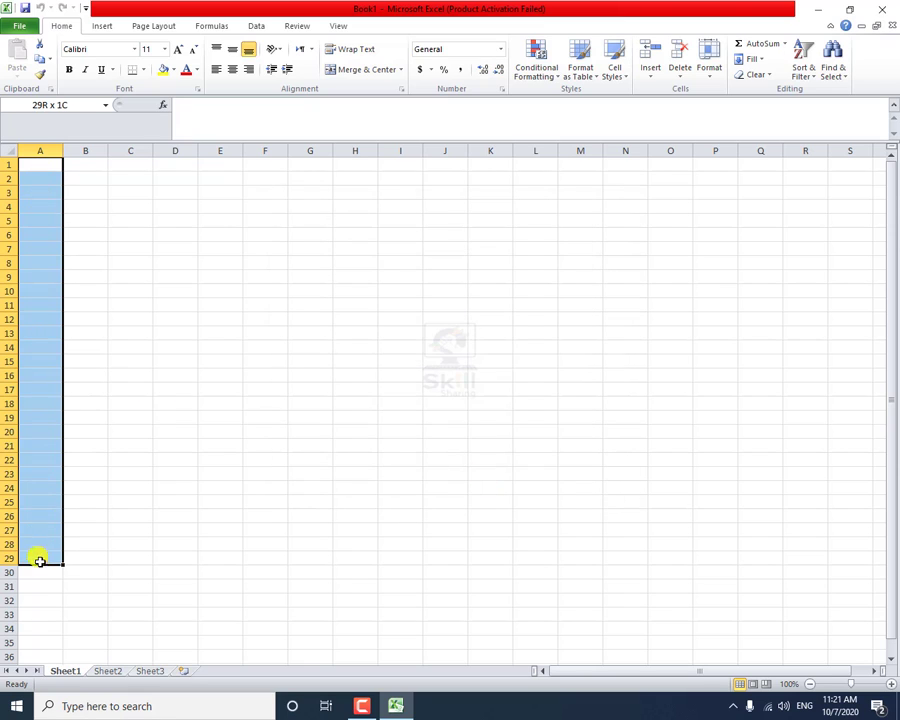
left_click_drag(44, 390, 625, 388)
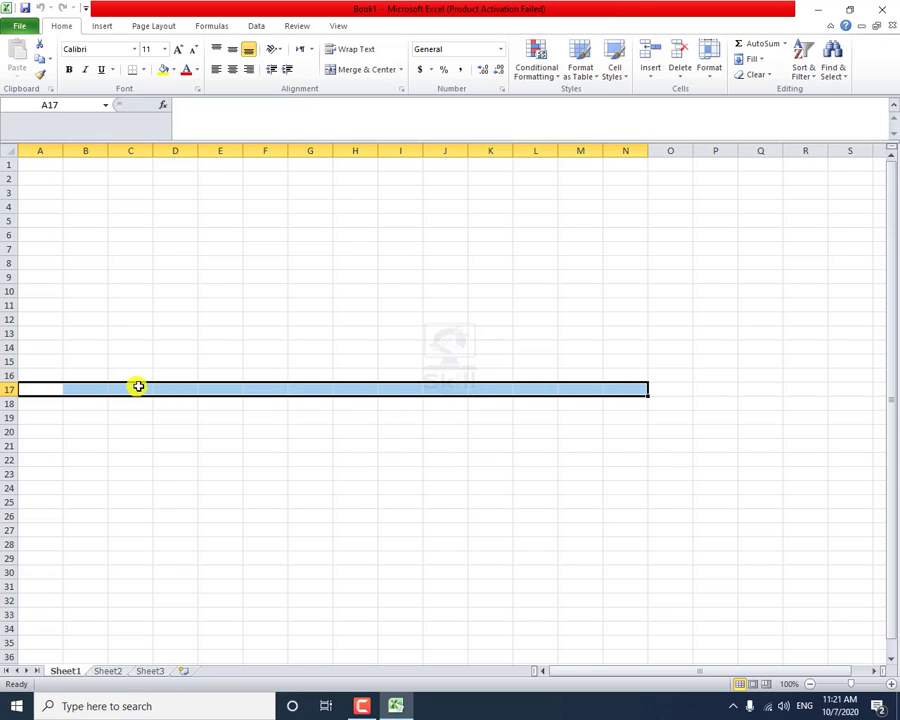
left_click(138, 387)
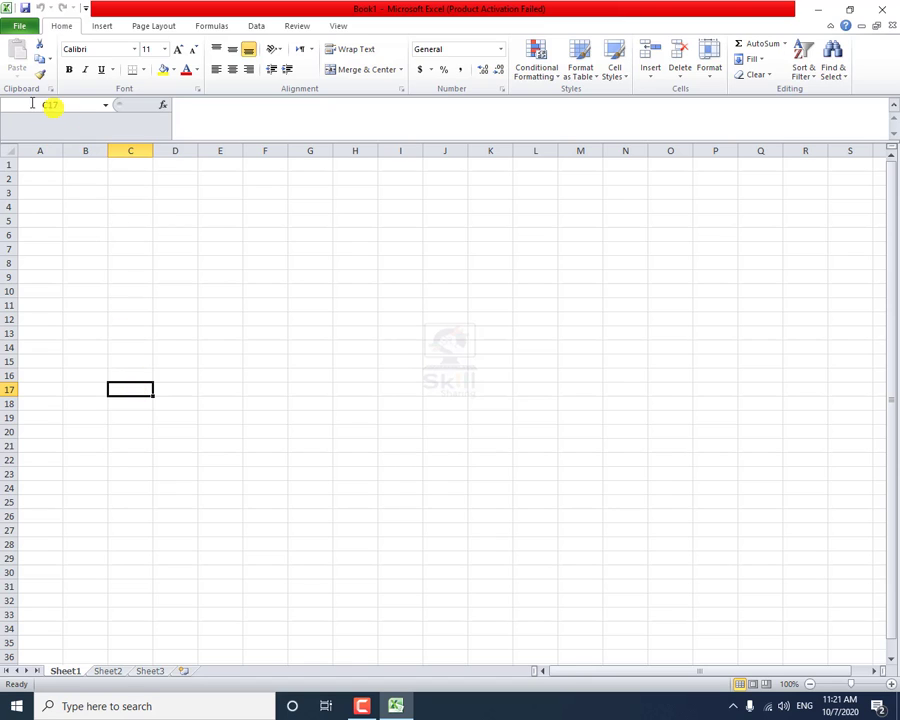
left_click(200, 278)
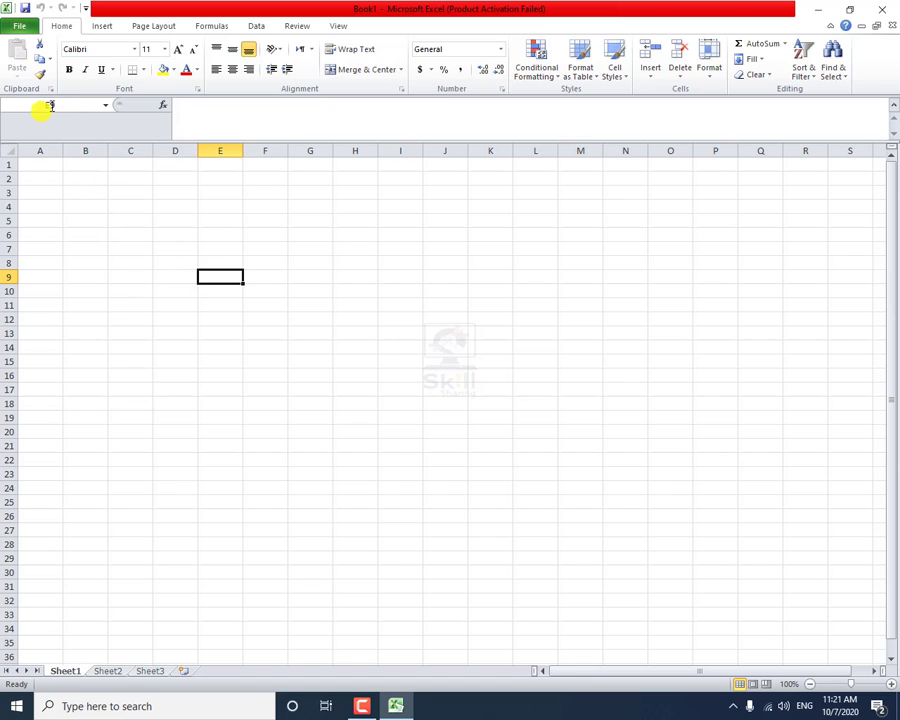
left_click(38, 234)
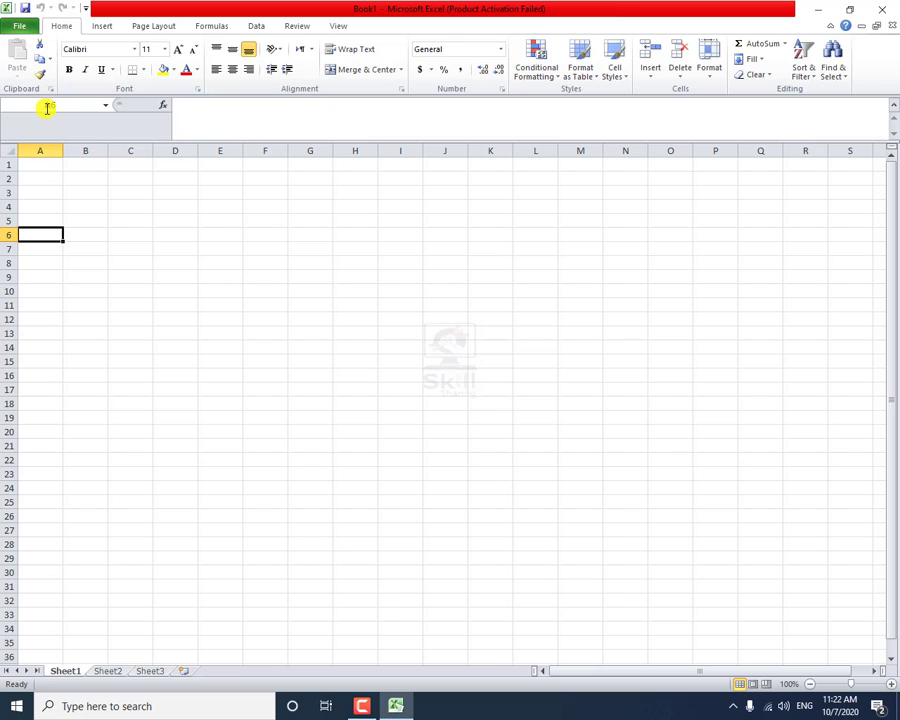
left_click(202, 234)
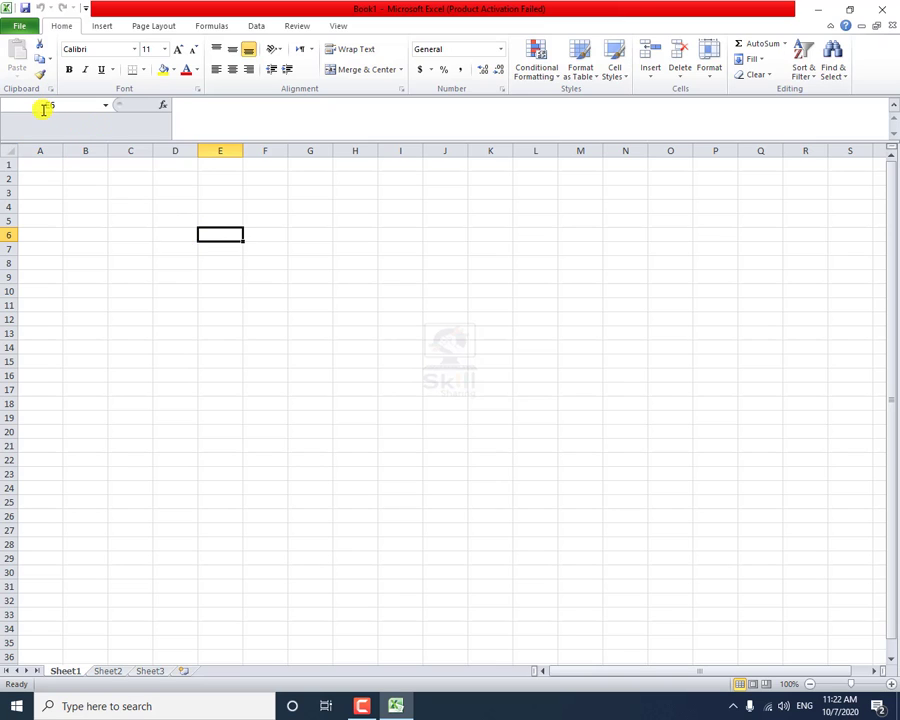
left_click(85, 403)
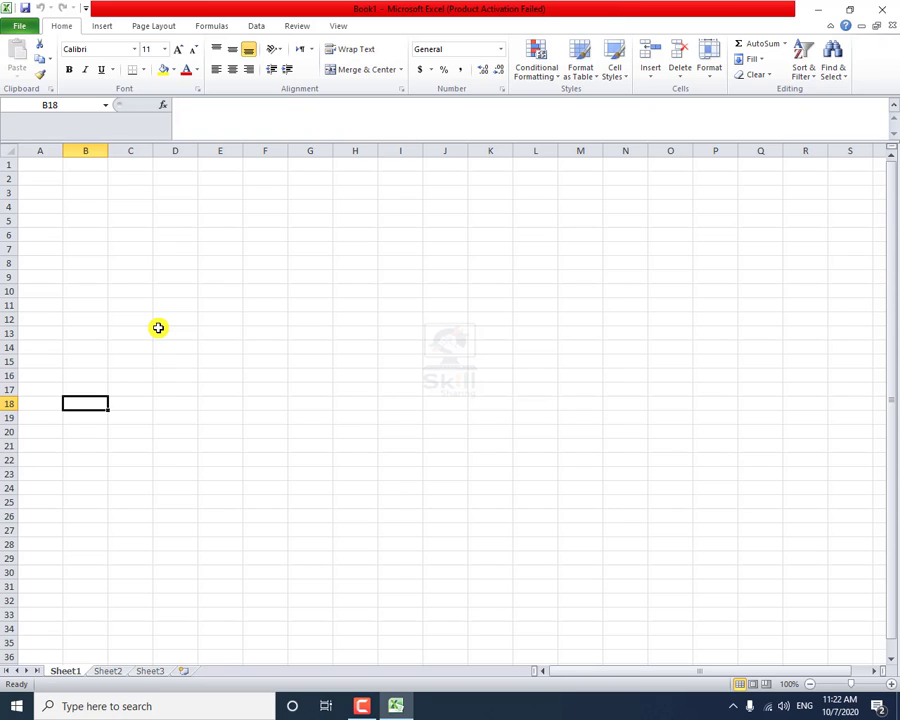
- Enter the headings Name, math, english, urdu, physics, islamiyat and total across row 15, starting in A15
left_click(56, 361)
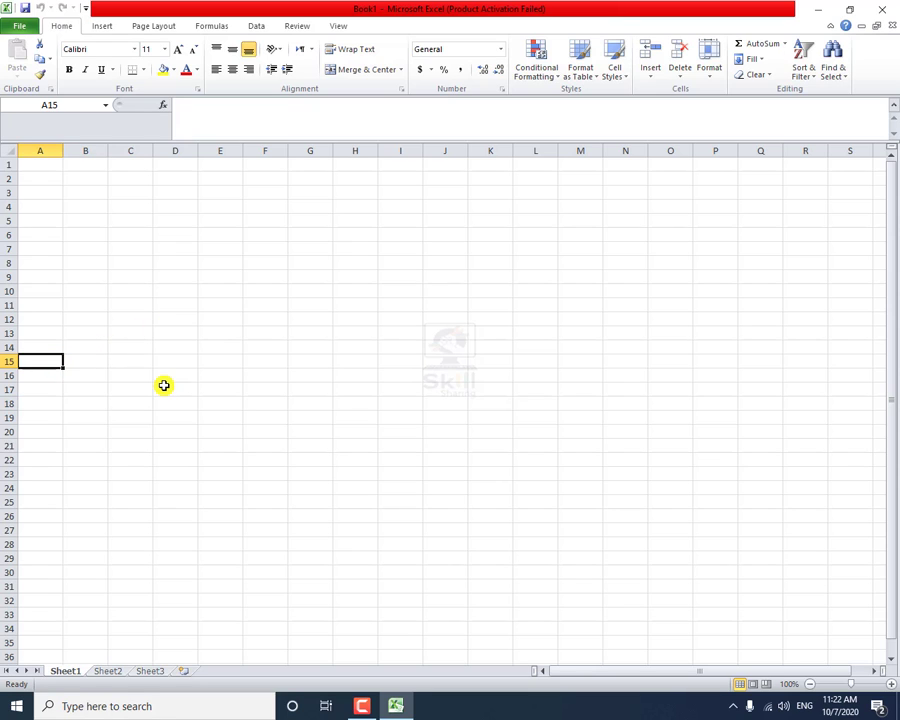
type("Name")
key("Tab")
type("math")
key("Tab")
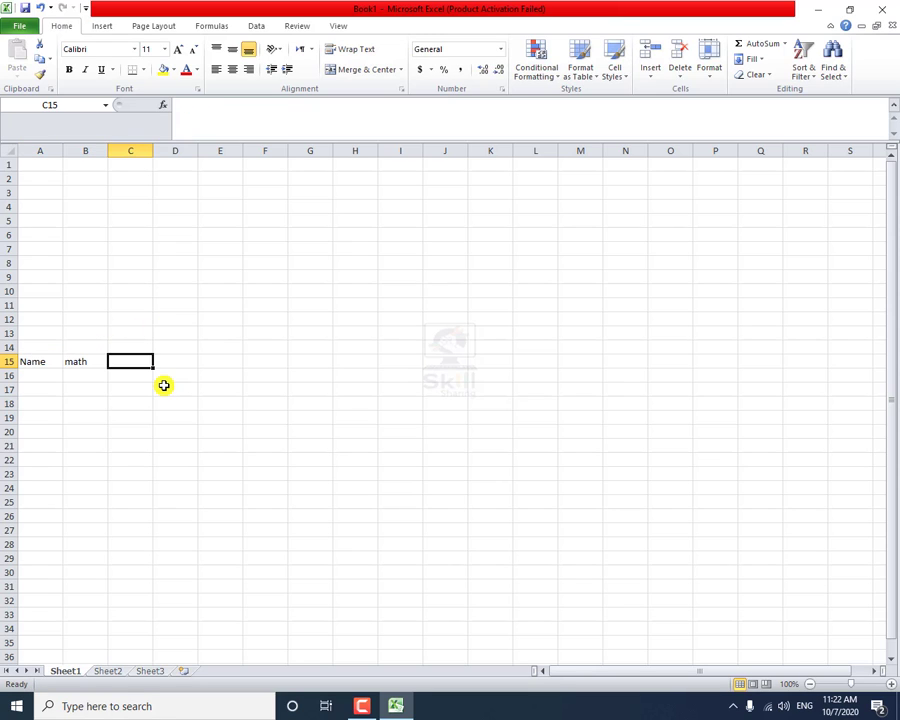
type("english")
key("Tab")
type("urdu")
key("Tab")
type("p")
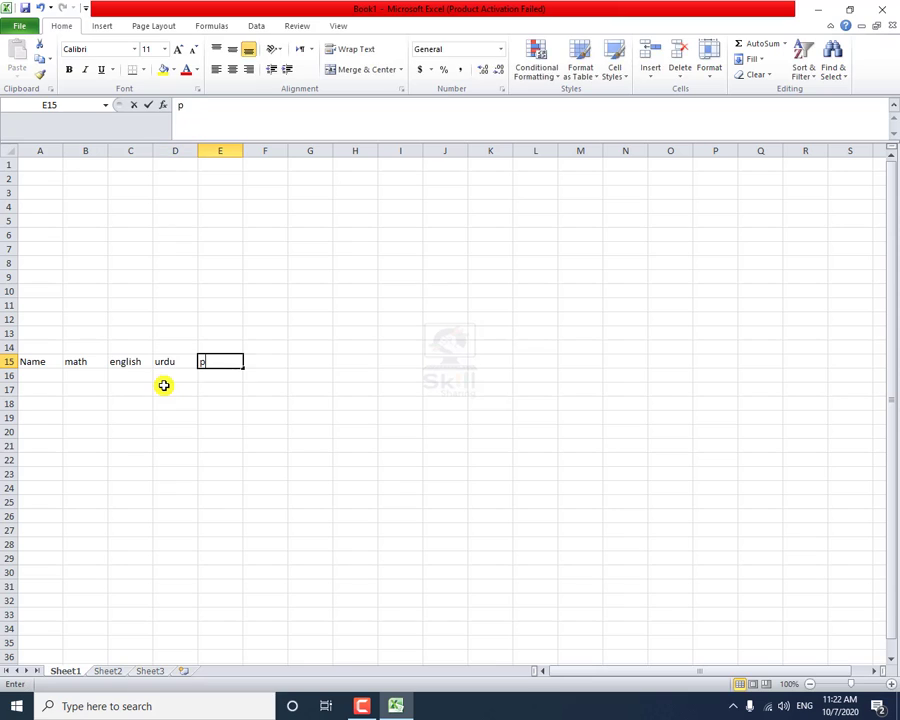
type("hysics")
key("Tab")
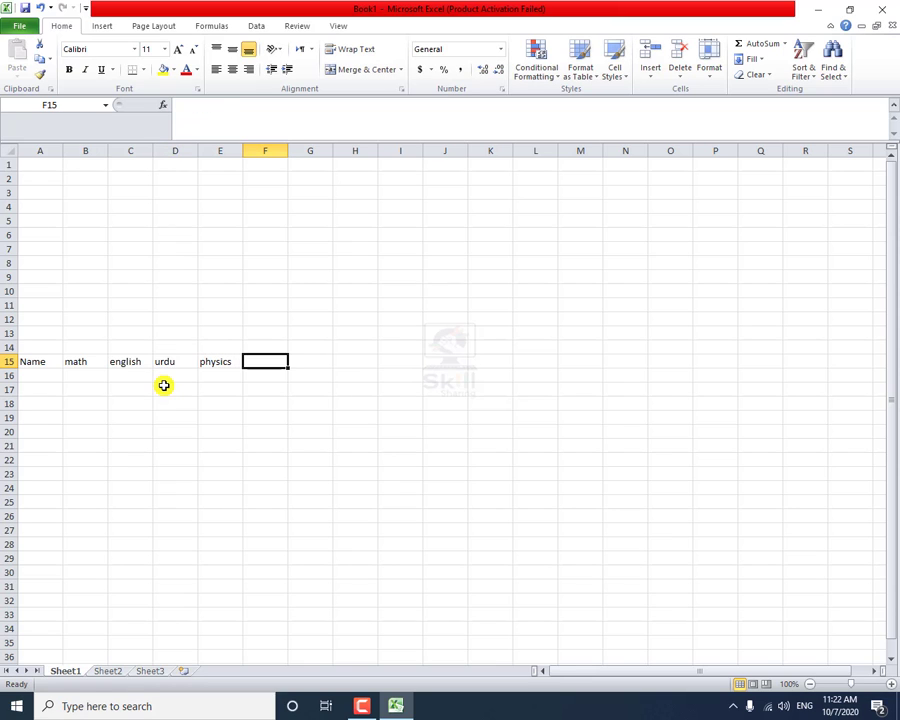
type("islamiyat")
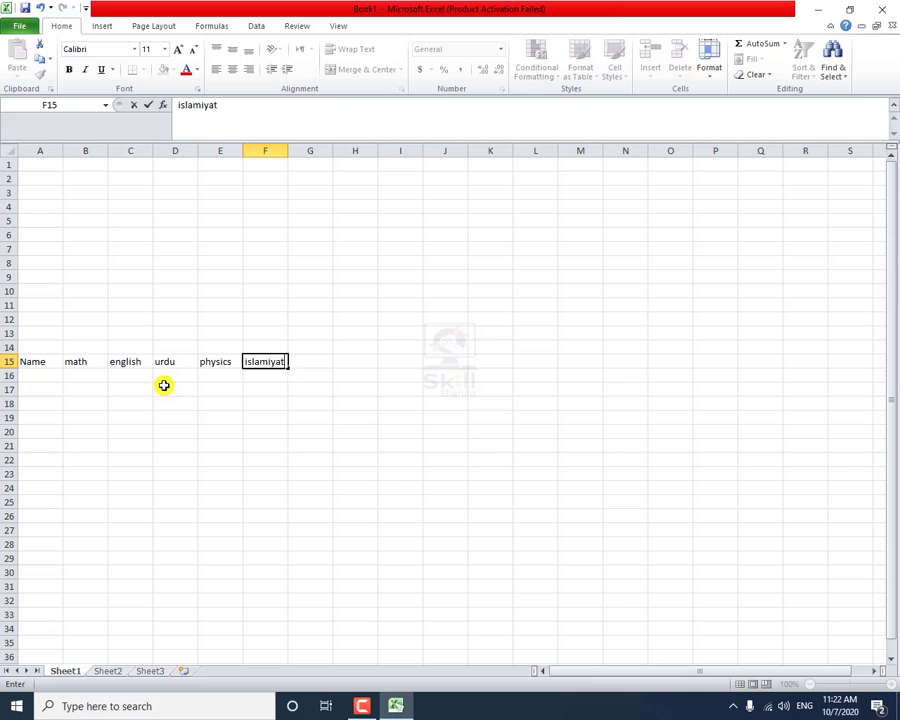
key("Tab")
type("total")
key("Return")
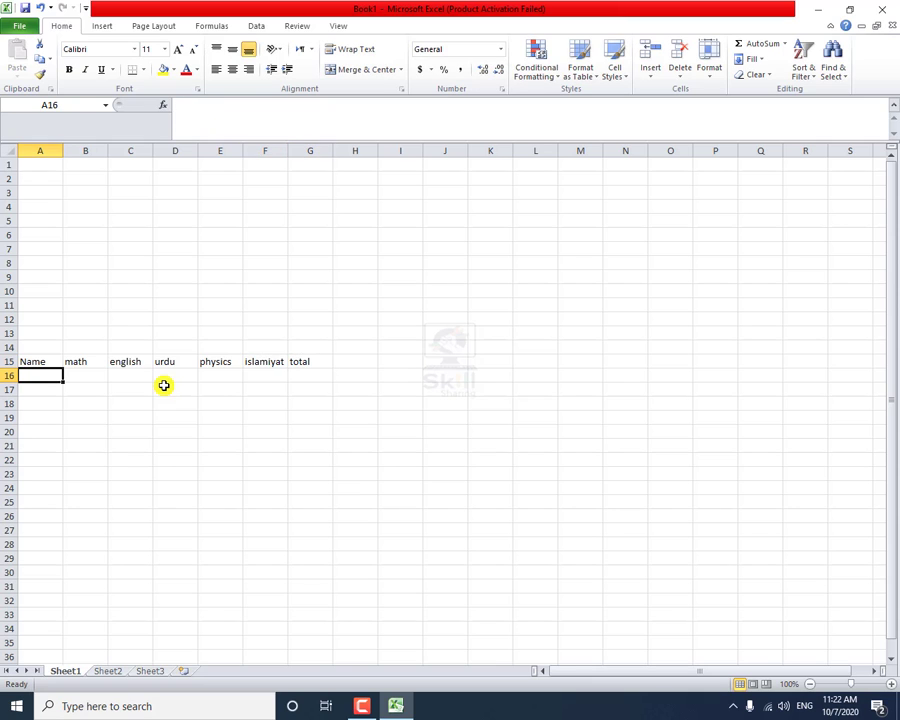
- Fill row 16 with the name xyz and the marks 76, 87, 65, 54 and 67 under the subject headings
type("xyz")
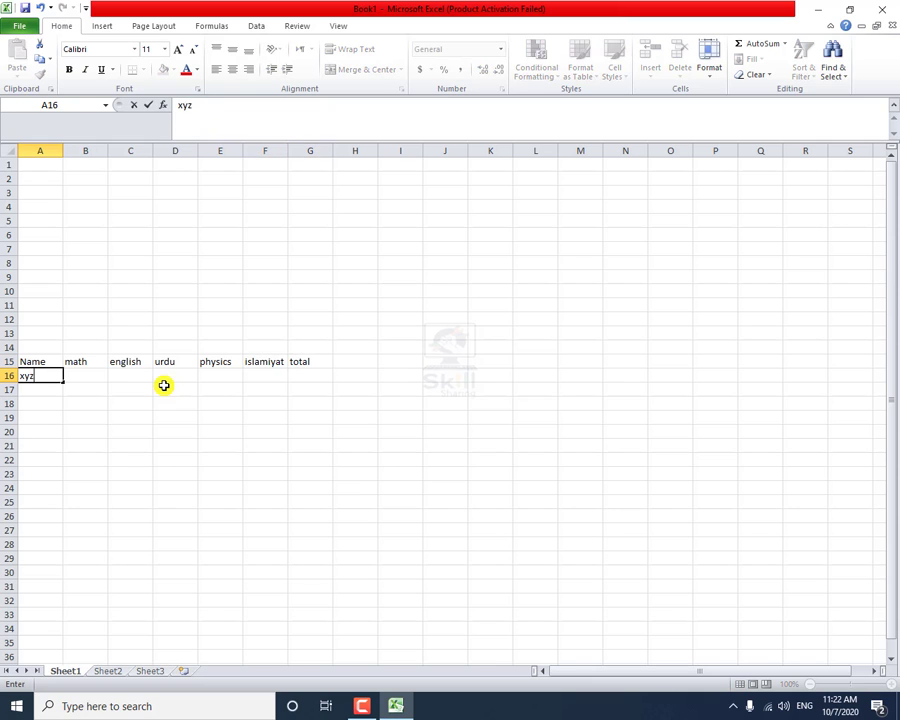
key("Tab")
type("76")
key("Tab")
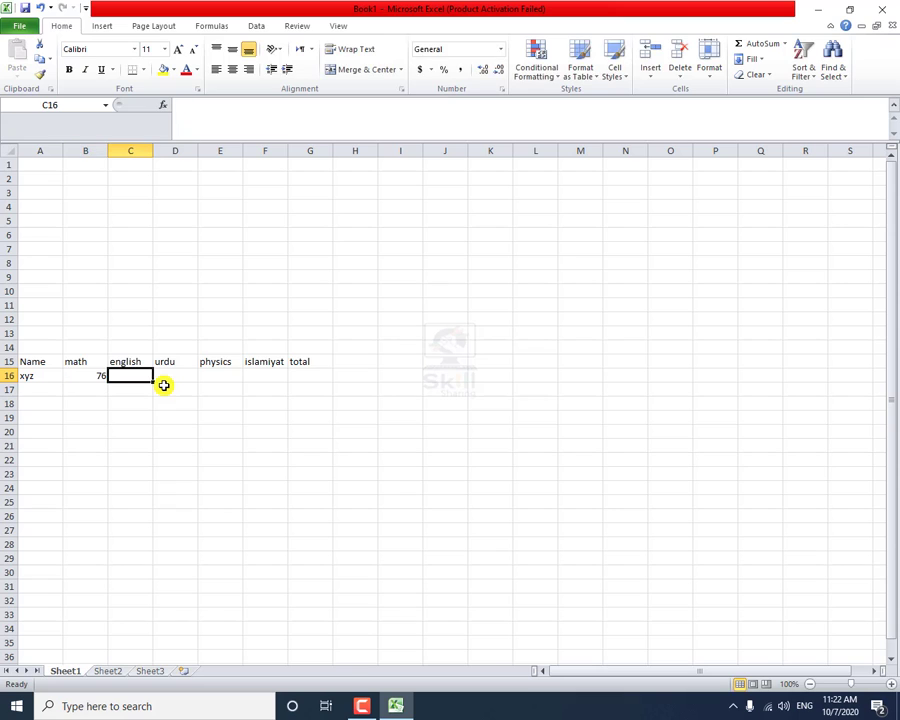
type("87")
key("Tab")
type("65")
key("Tab")
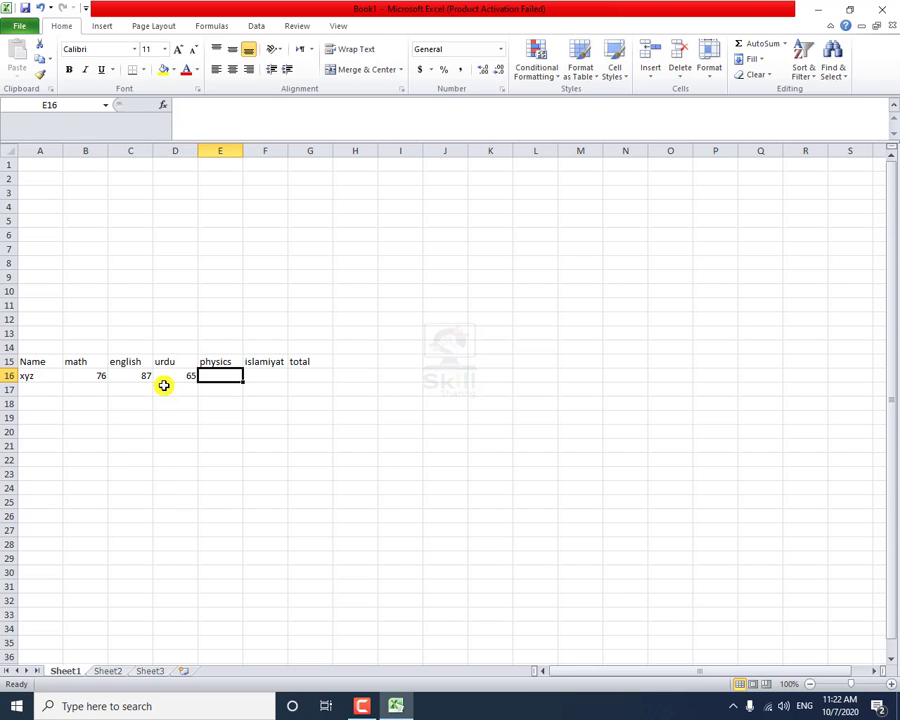
type("54")
key("Tab")
type("67")
key("Tab")
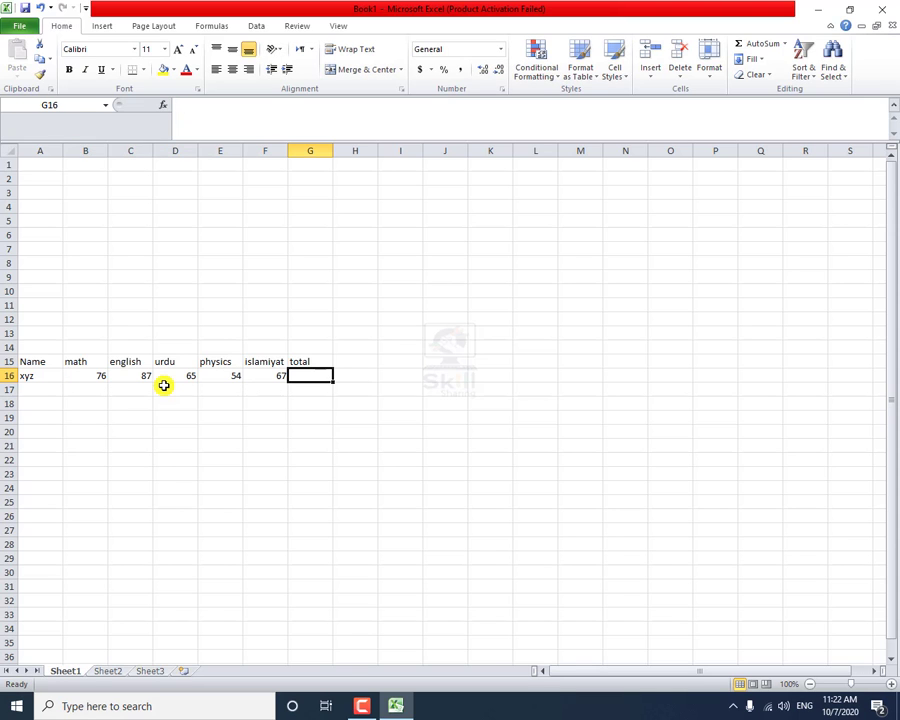
- Enter the formula =B16+C16+D16+E16+F16 in total cell G16 and reselect that cell to review it
type("=")
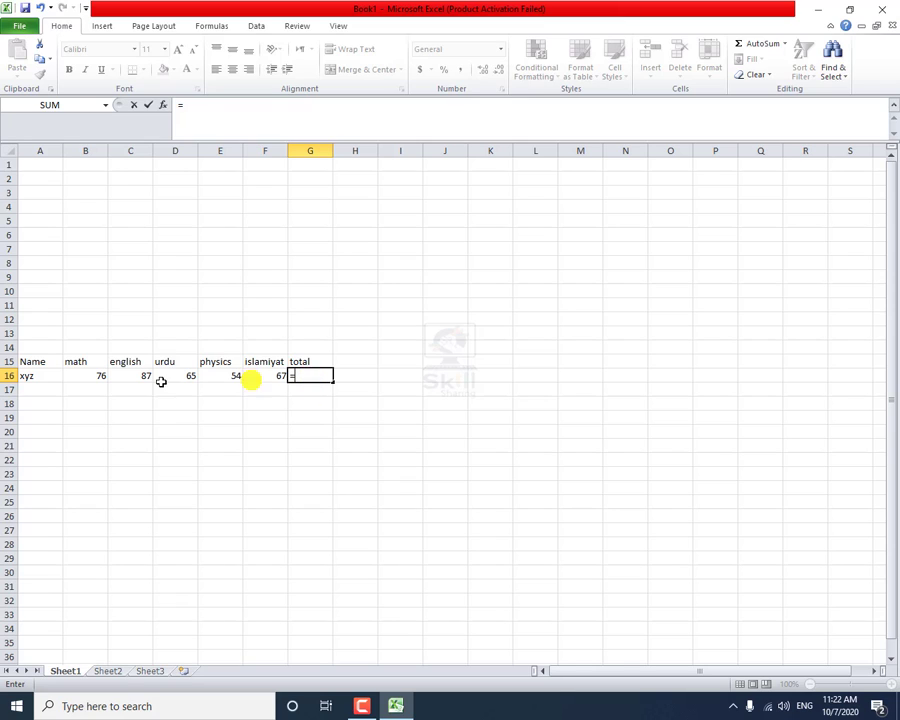
left_click(94, 374)
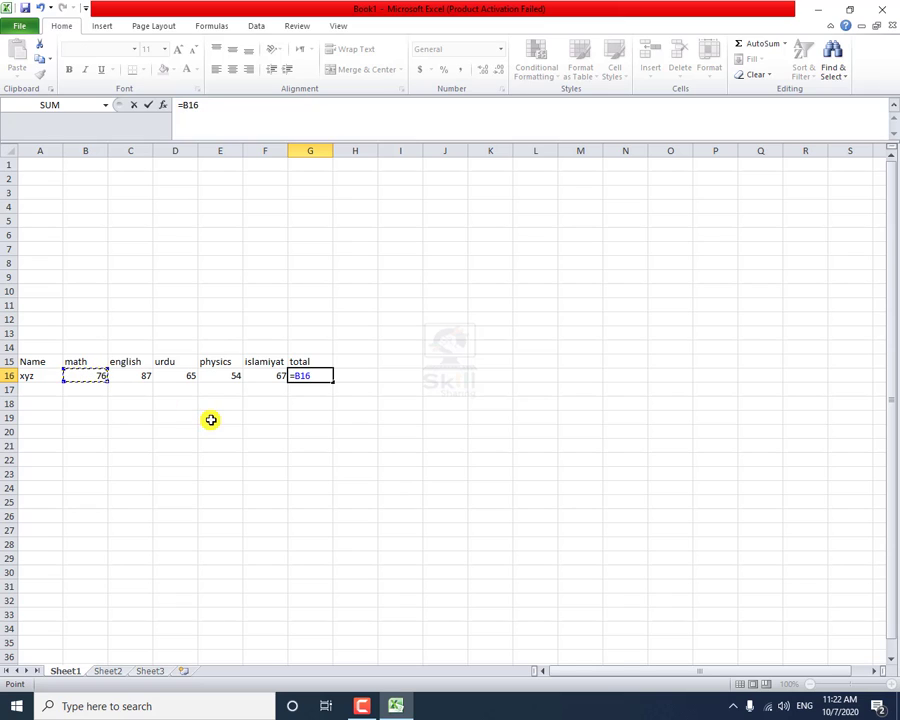
type("+")
left_click(137, 374)
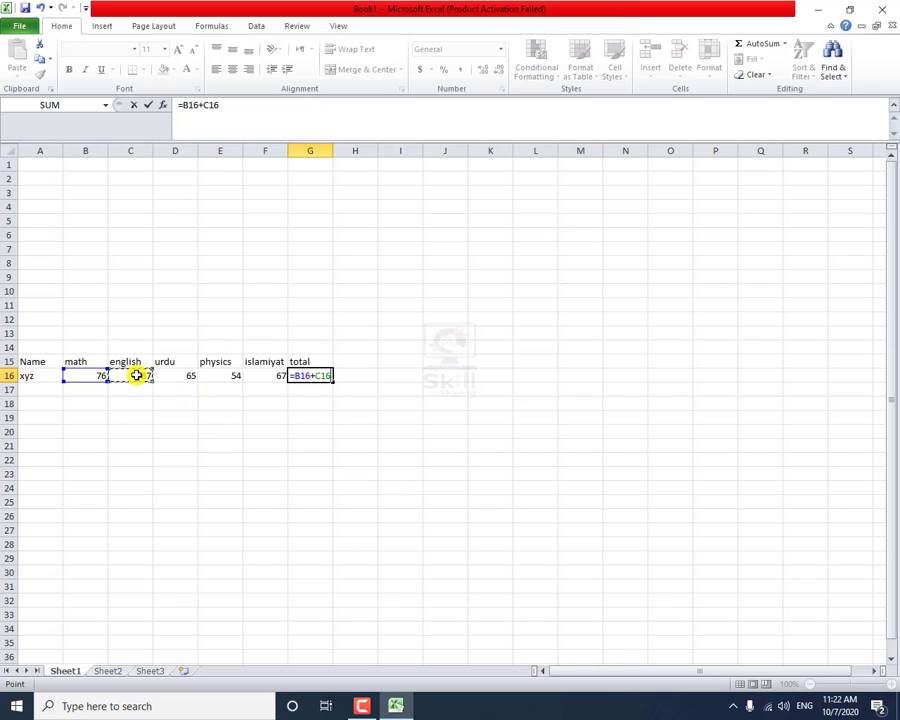
type("+")
left_click(176, 373)
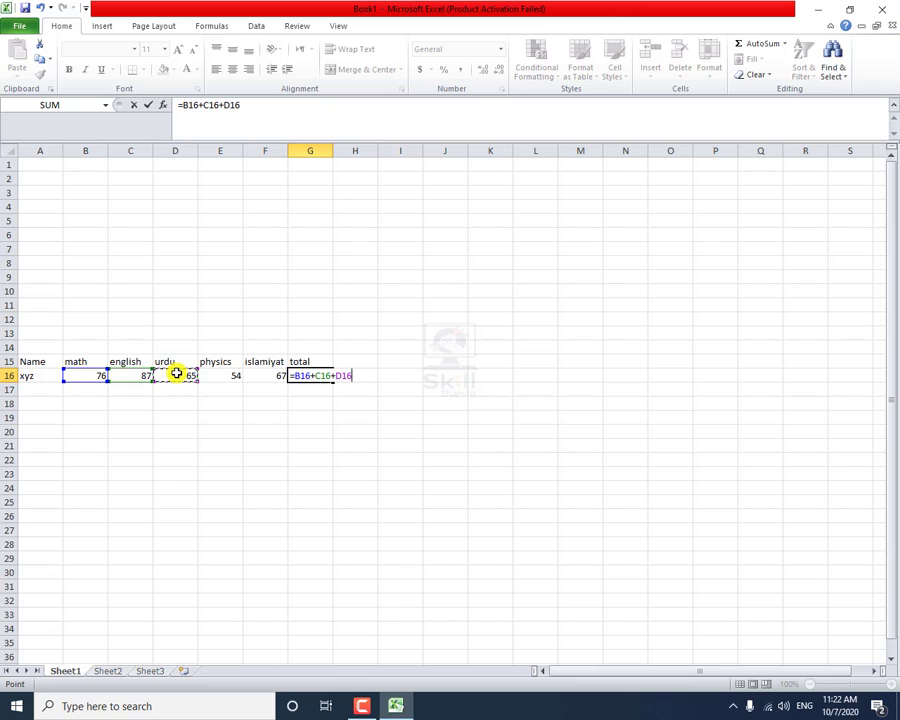
type("+")
left_click(209, 373)
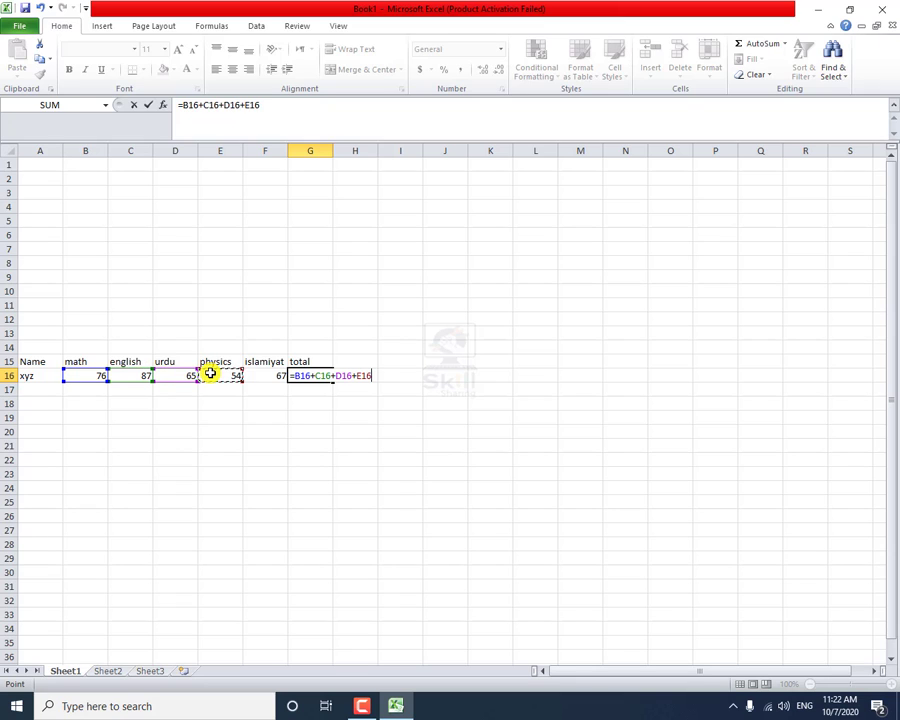
type("+")
left_click(265, 374)
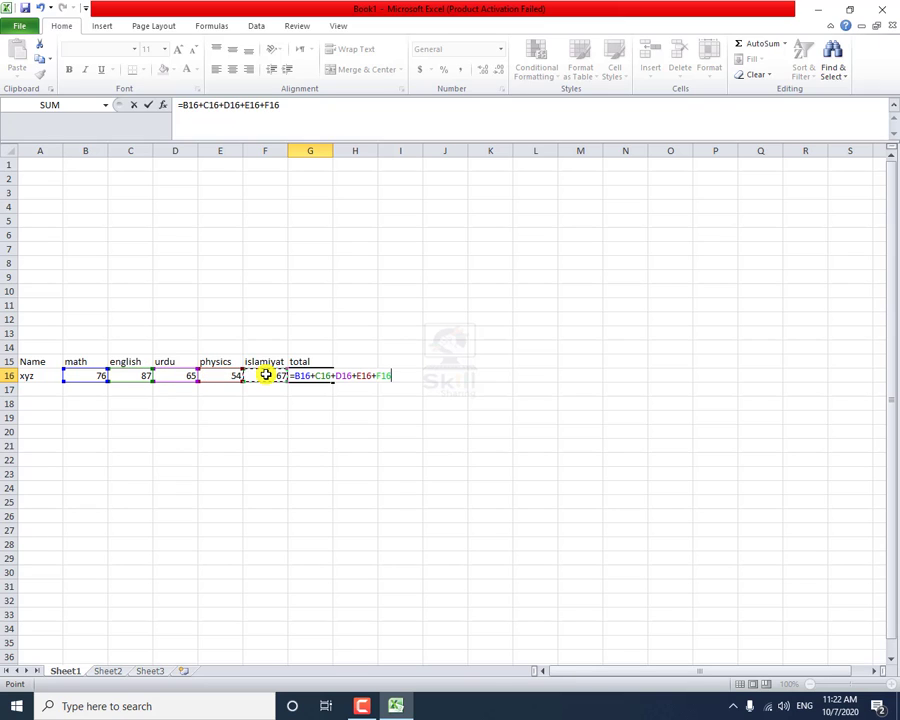
key("Return")
key("Up")
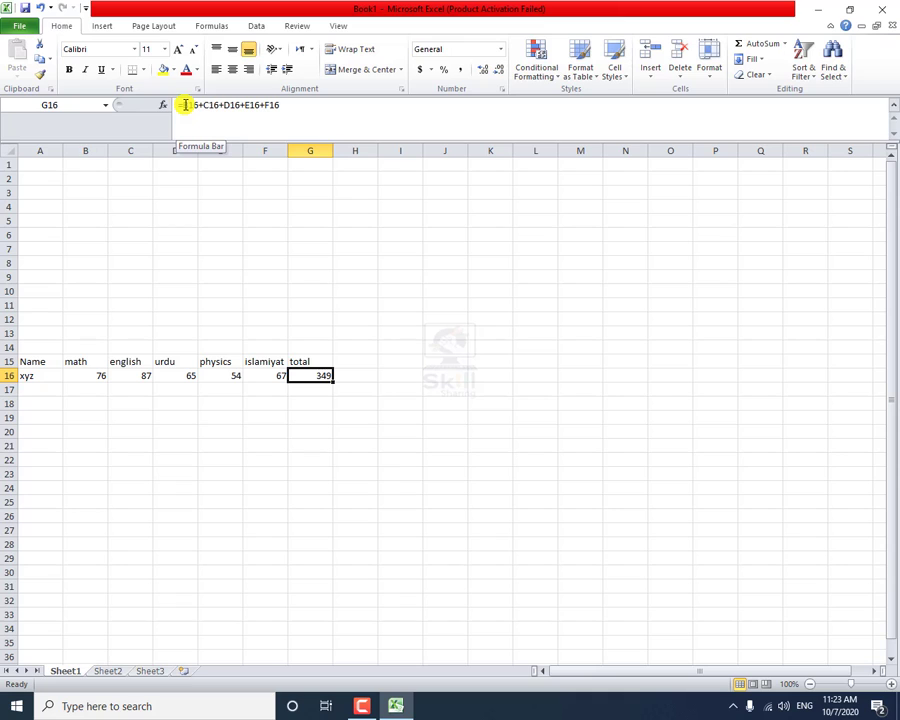
- Change the math mark in B16 to 98 and check the total in G16
left_click(95, 376)
type("98")
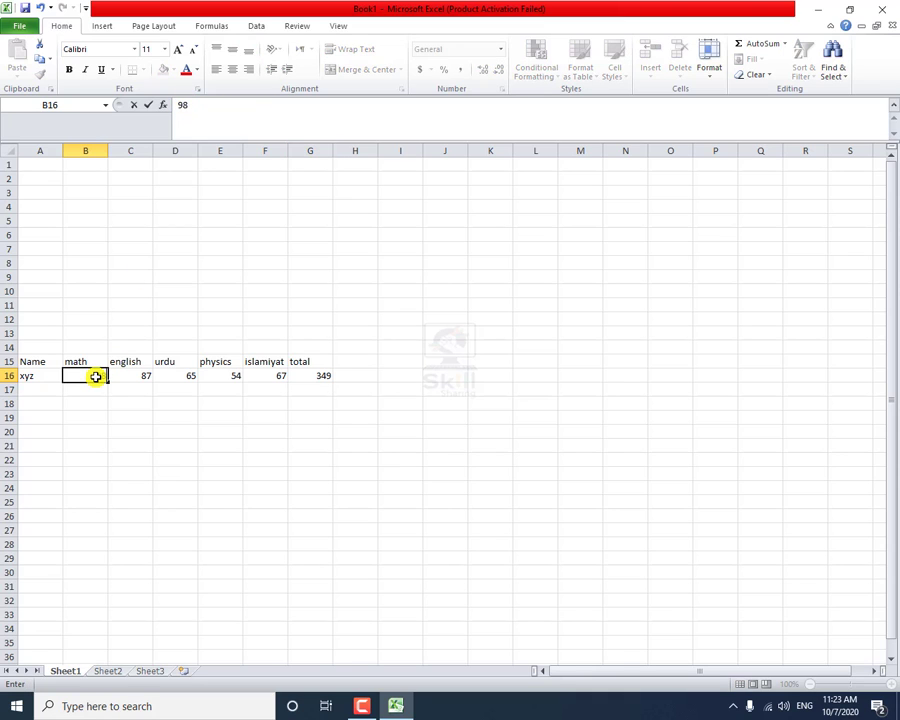
key("Return")
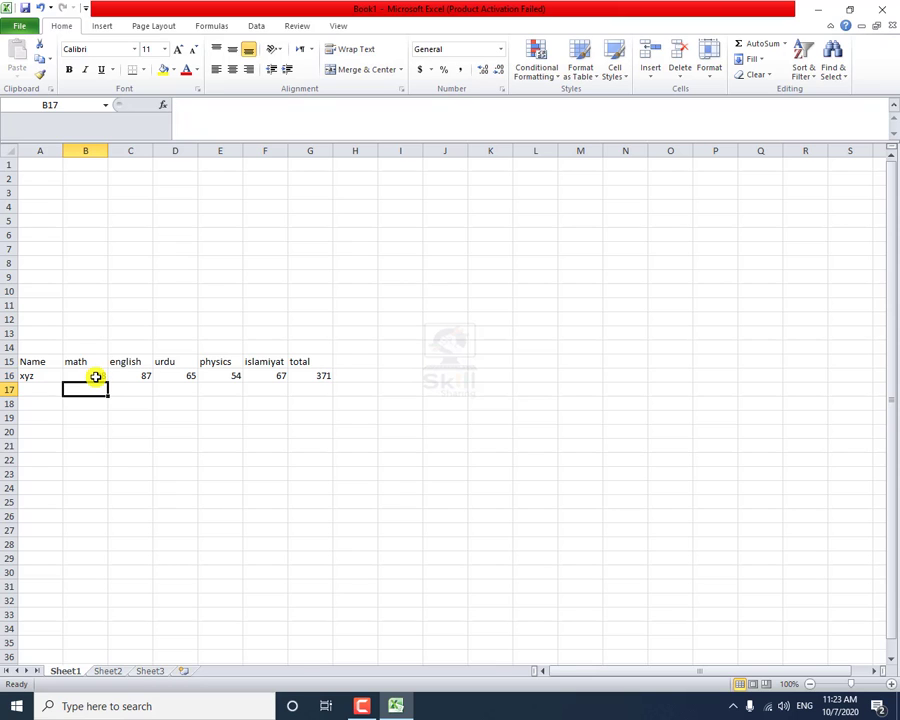
left_click(318, 375)
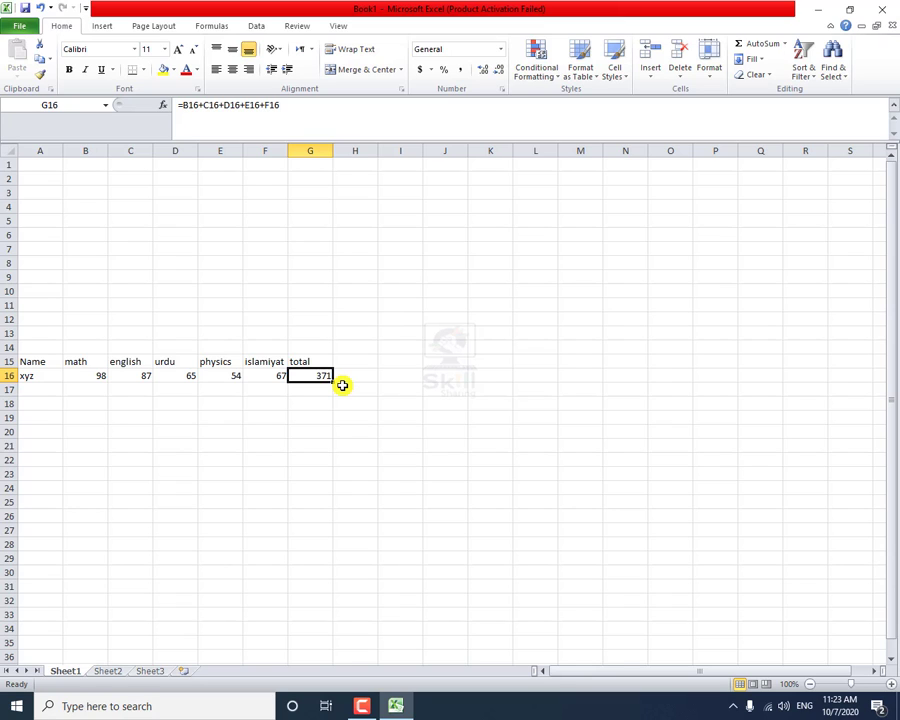
- Clear the total formula from G16 and step through the marks in row 16, ending on the empty total cell
key("Delete")
key("Left")
key("Left")
key("Left")
key("Left")
key("Left")
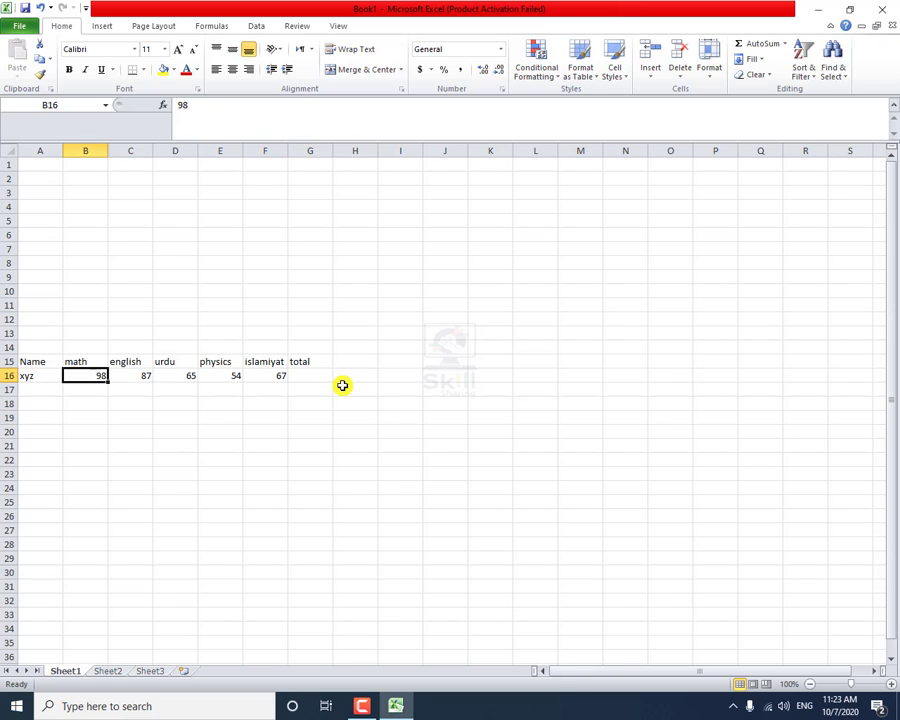
key("Right")
key("Right")
key("Right")
key("Right")
key("Left")
key("Left")
key("Left")
key("Left")
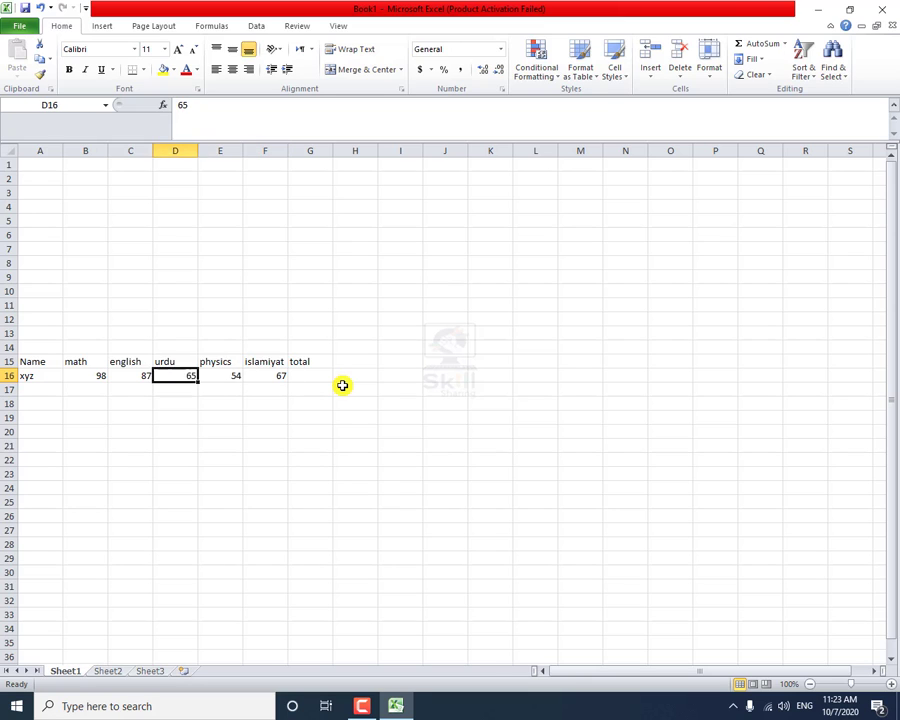
key("Right")
key("Right")
key("Right")
key("Right")
key("Right")
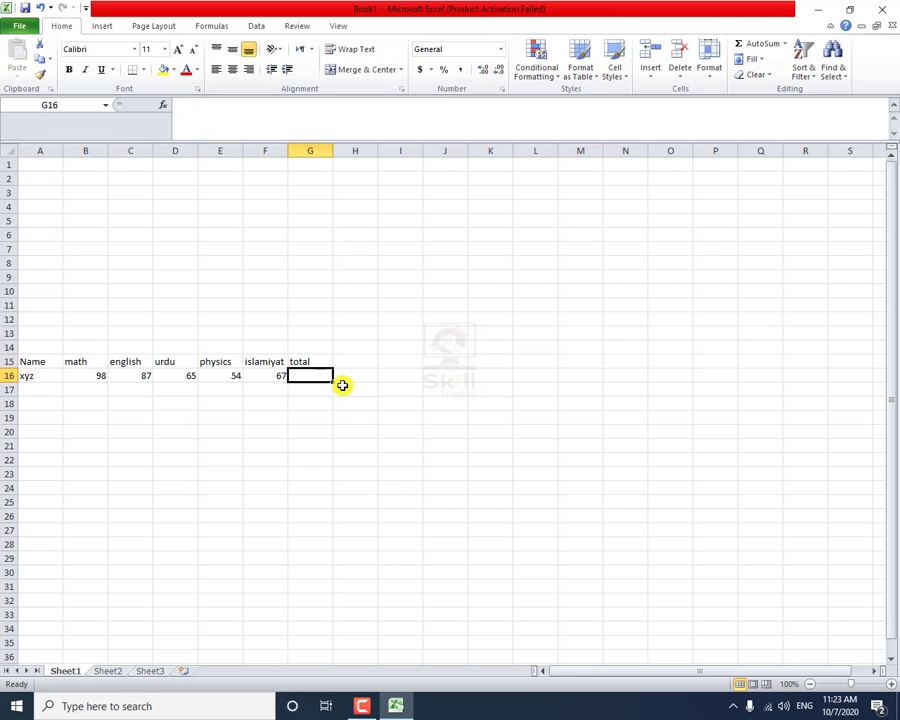
- Total the marks B16:F16 in G16 with AutoSum and reselect the cell to review its formula
left_click(766, 48)
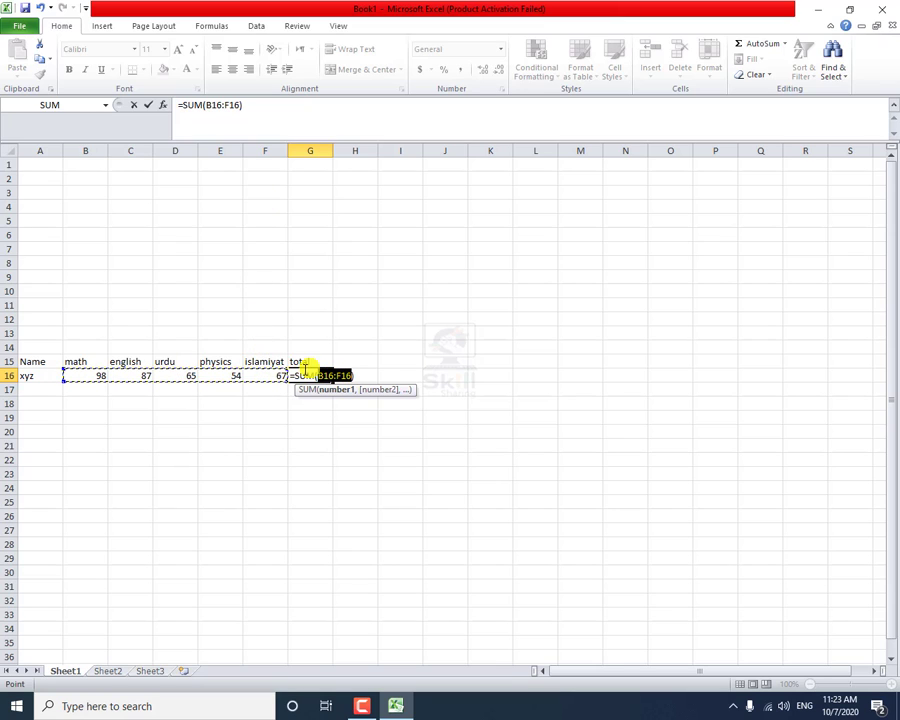
key("Return")
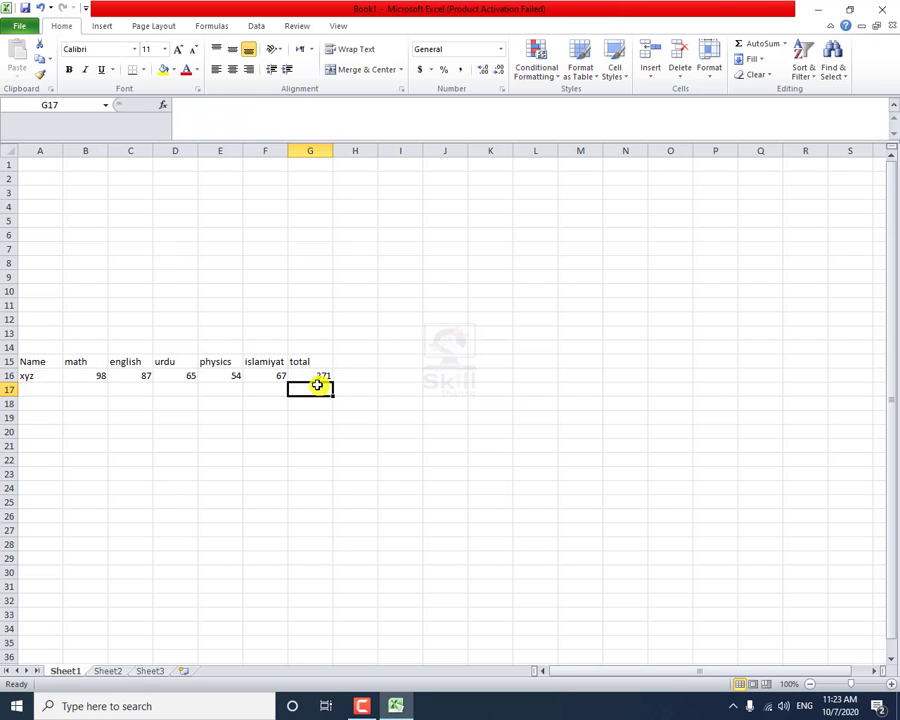
left_click(316, 374)
- Change the math mark in B16 to 58 and return to G16 to check the total
key("Left")
key("Left")
key("Left")
key("Left")
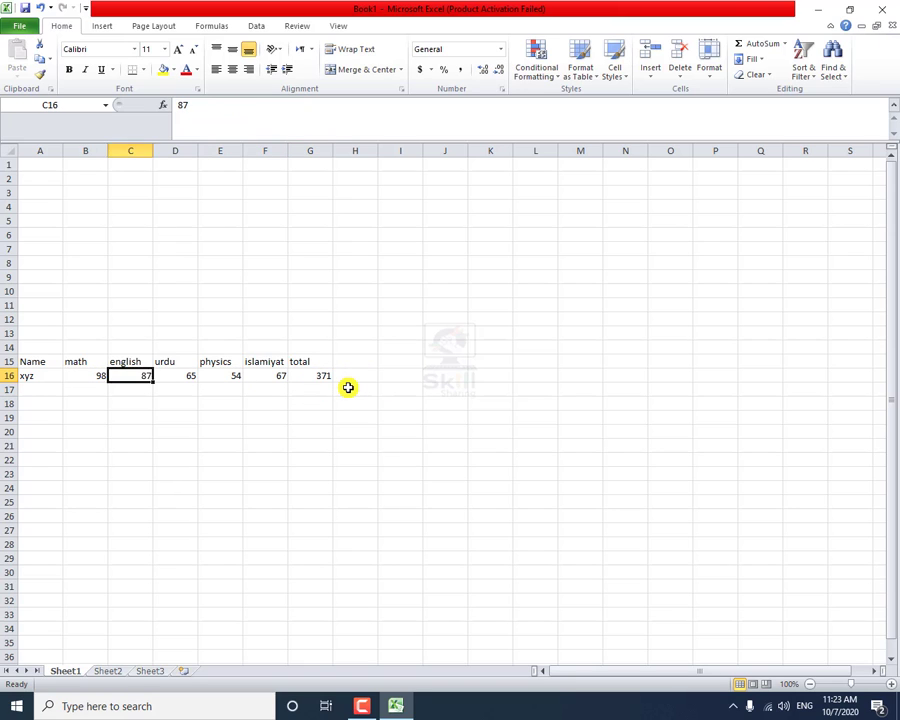
key("Left")
type("58")
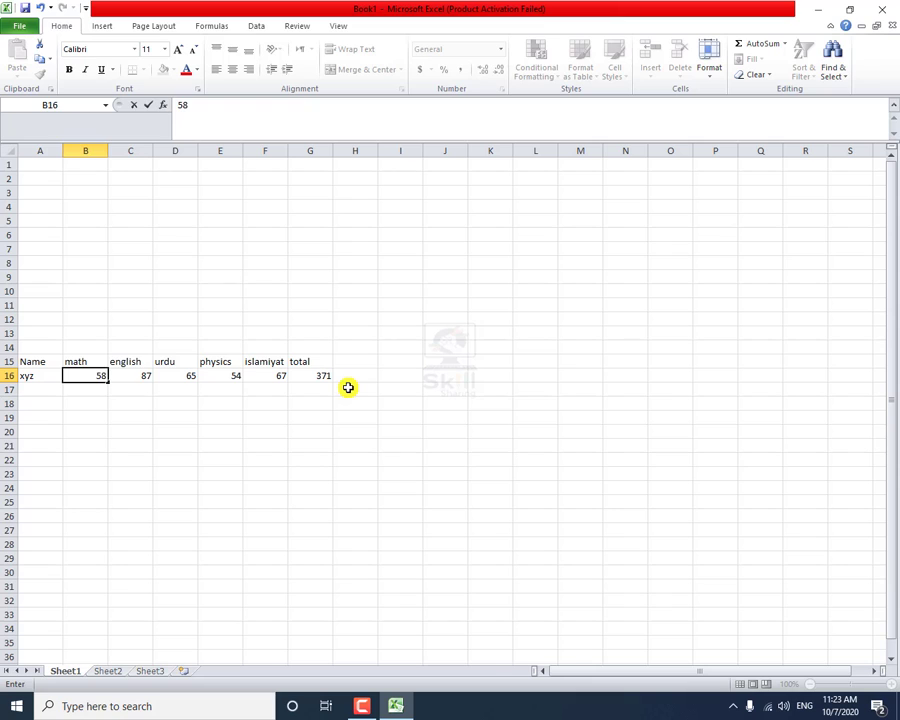
key("Right")
key("Right")
key("Right")
key("Right")
key("Right")
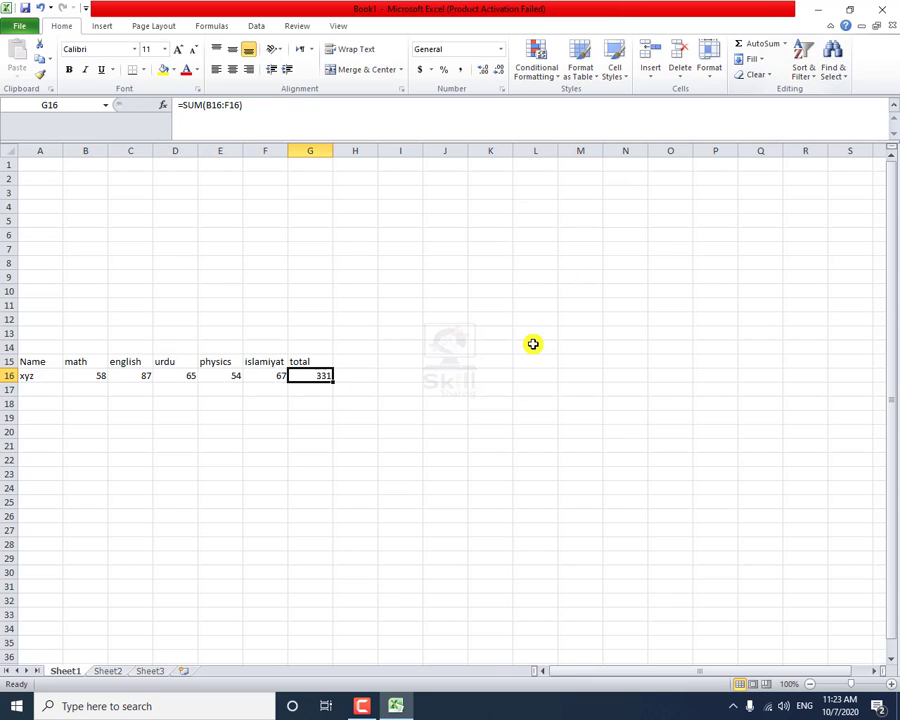
- Replace the contents of G16 with a manually written =SUM(B16:F16) formula and reselect the cell to review it
type("=sum")
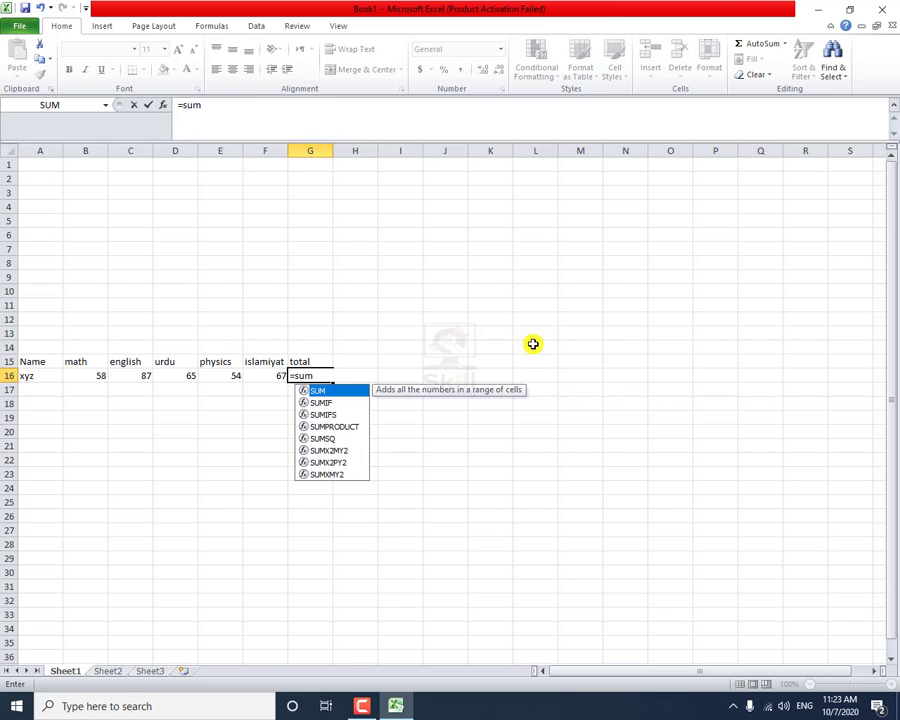
key("Tab")
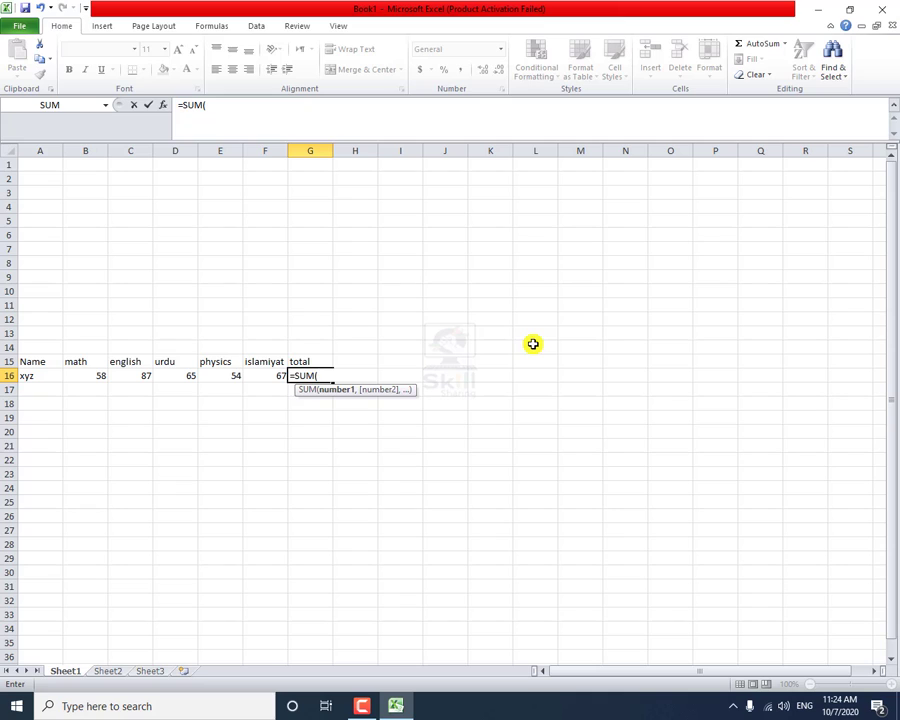
type("b")
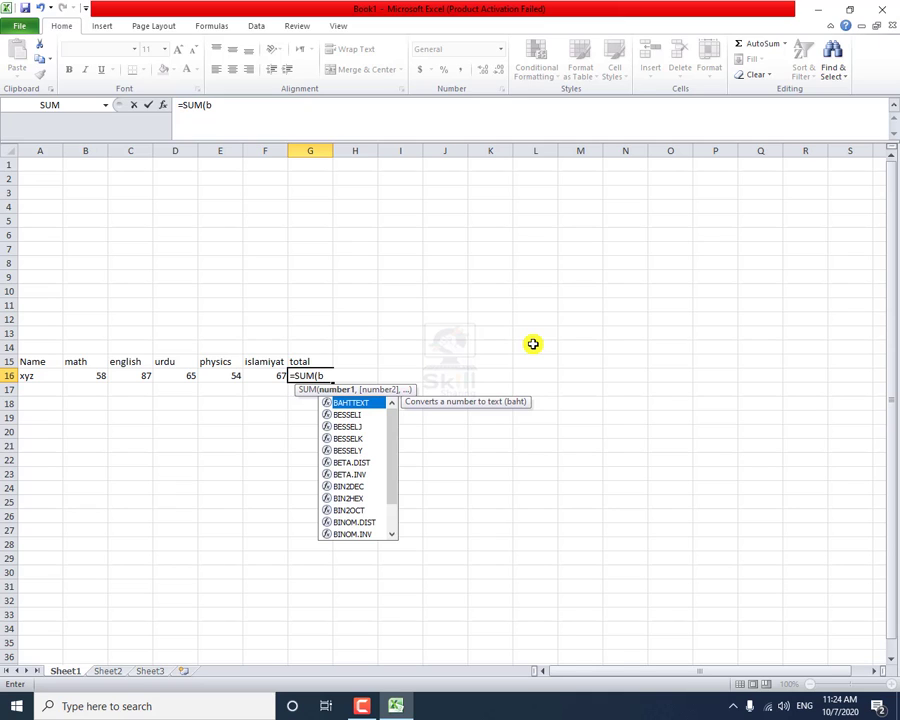
type("16:")
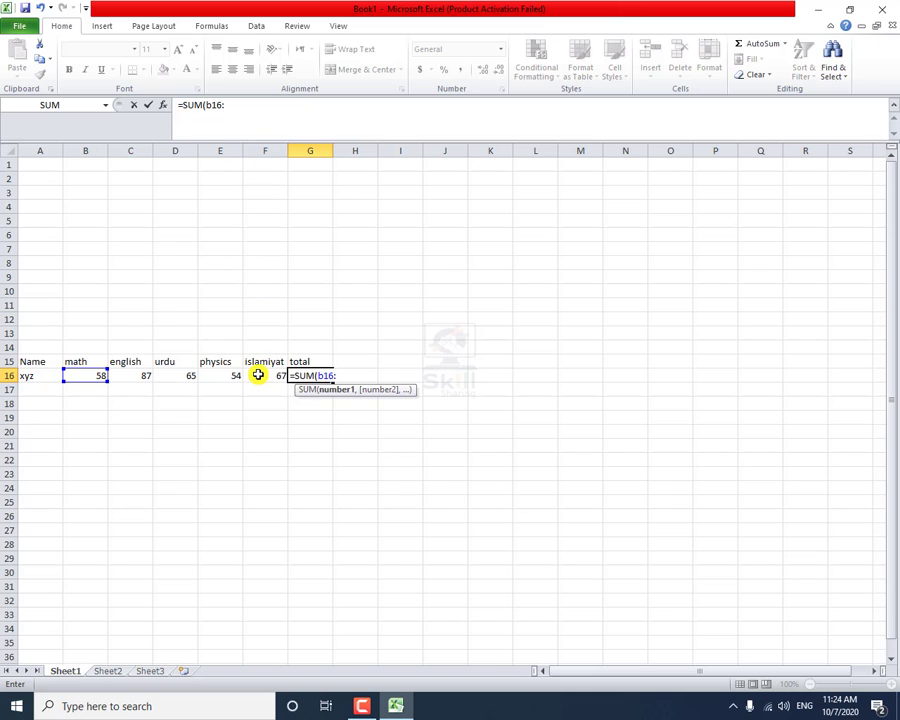
type("f16")
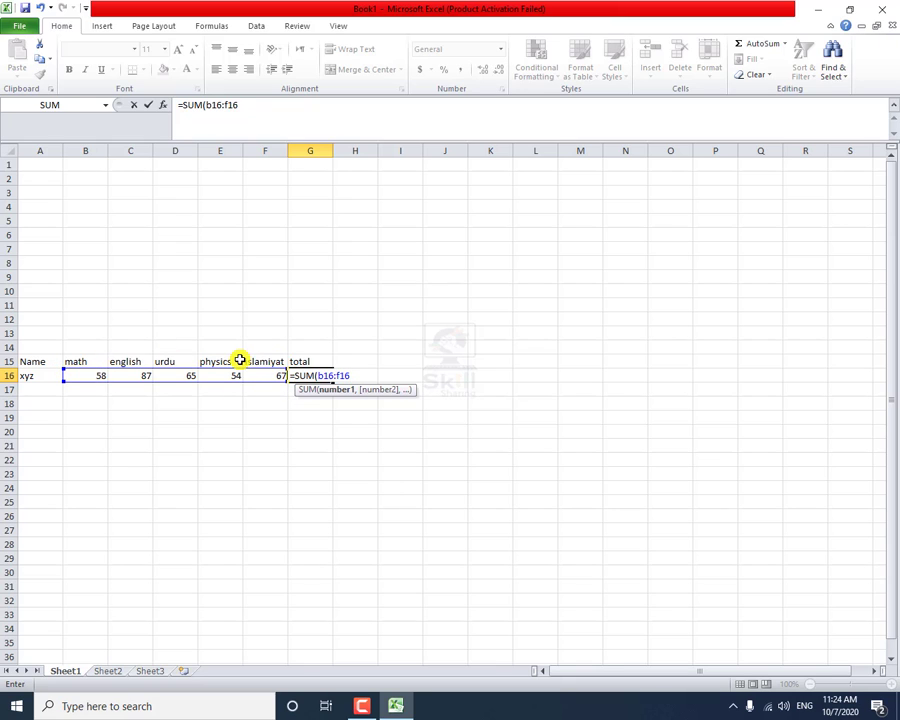
key("Return")
key("Up")
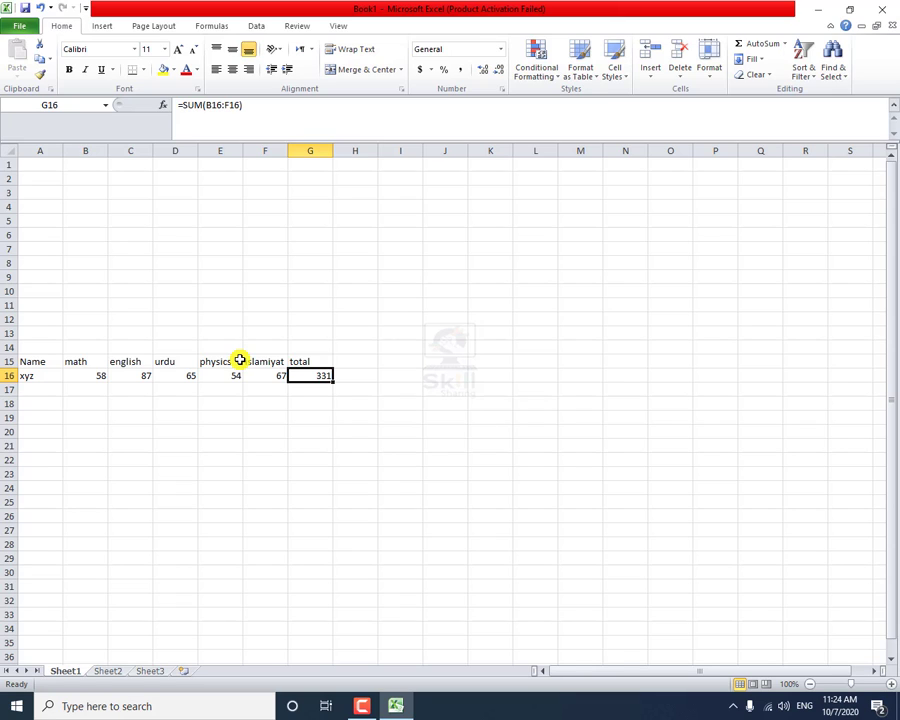
- Enter 1548 in D21 and 364 in D22 below the marks table for a subtraction example
key("Down")
key("Down")
key("Down")
key("Down")
key("Left")
key("Left")
key("Left")
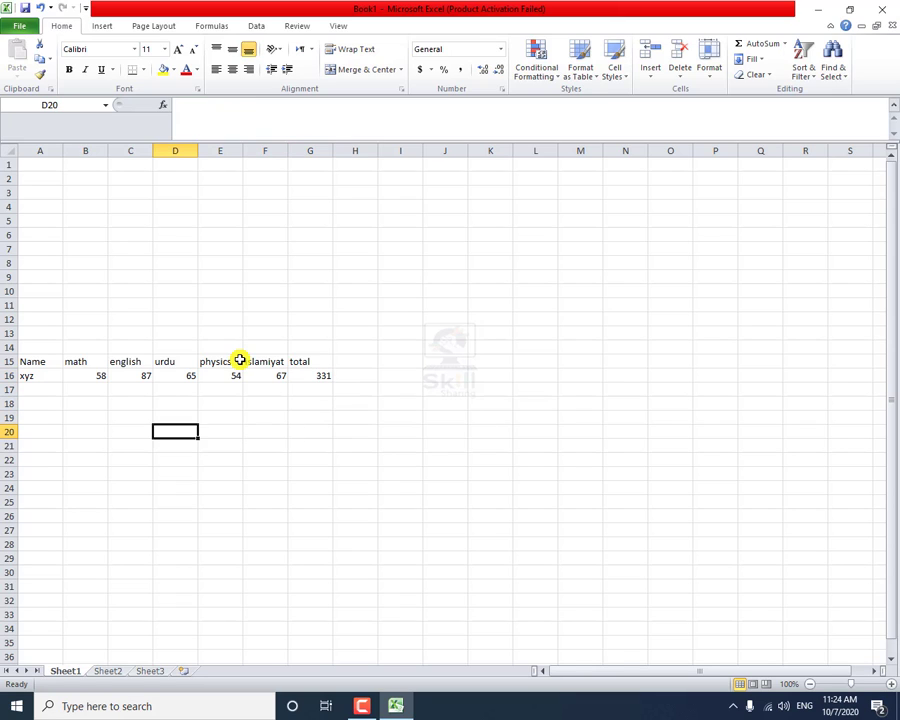
key("Left")
key("Down")
key("Right")
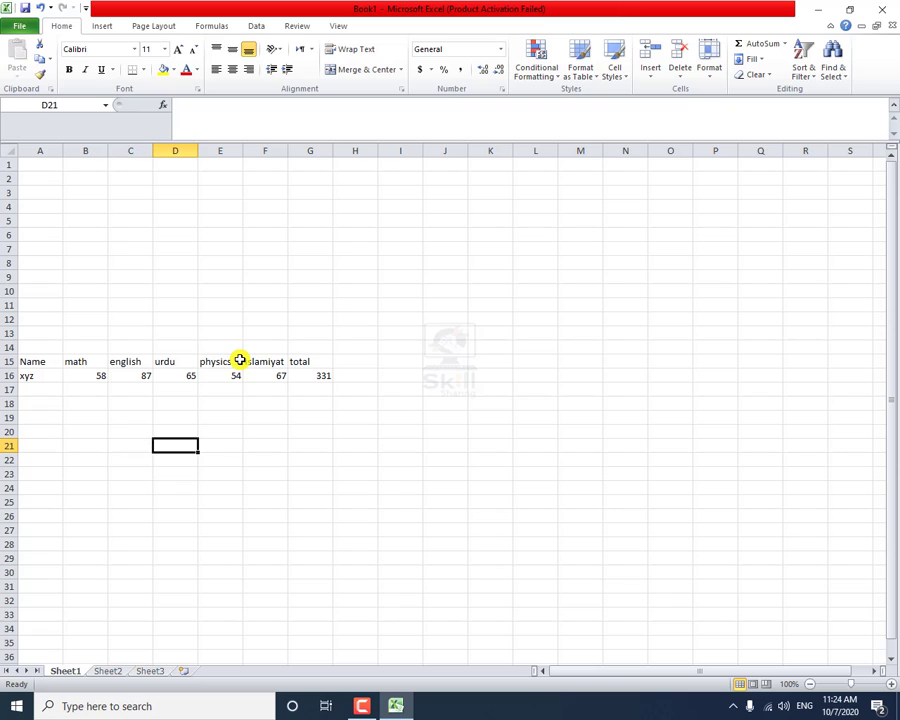
type("1548")
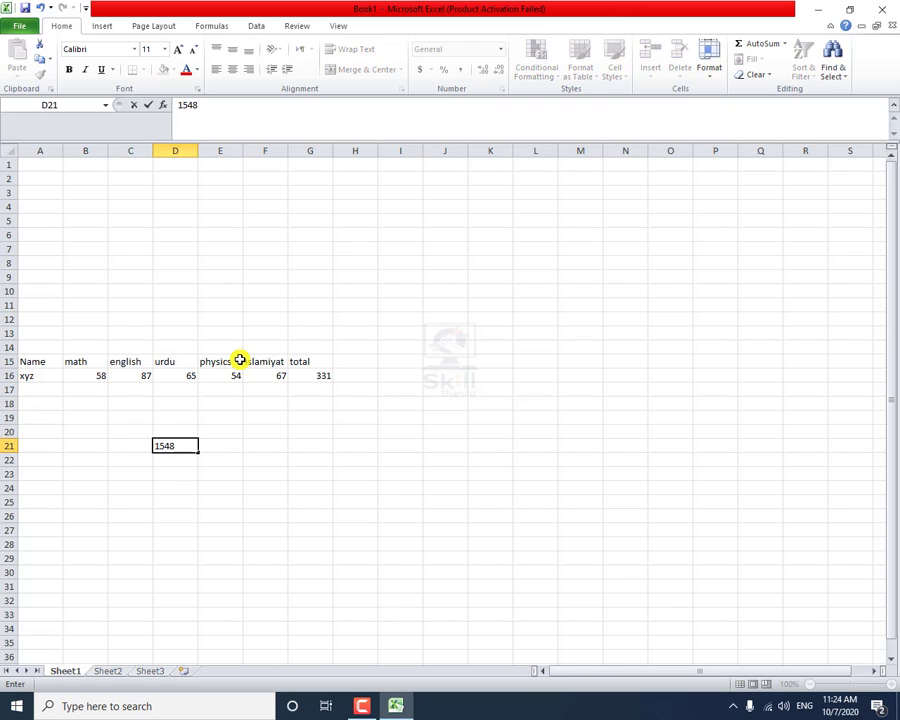
key("Return")
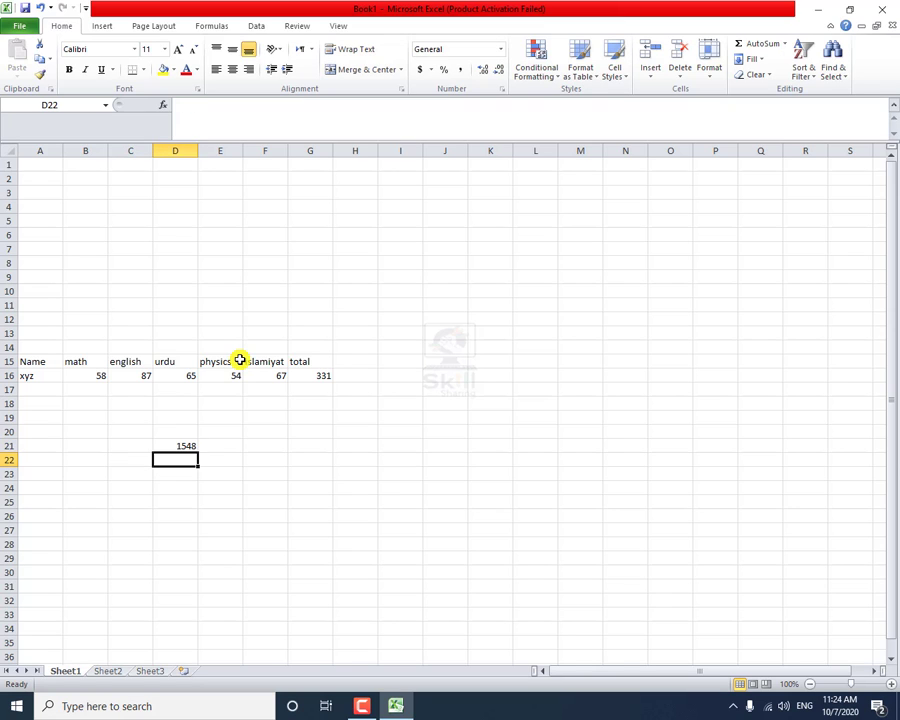
type("3")
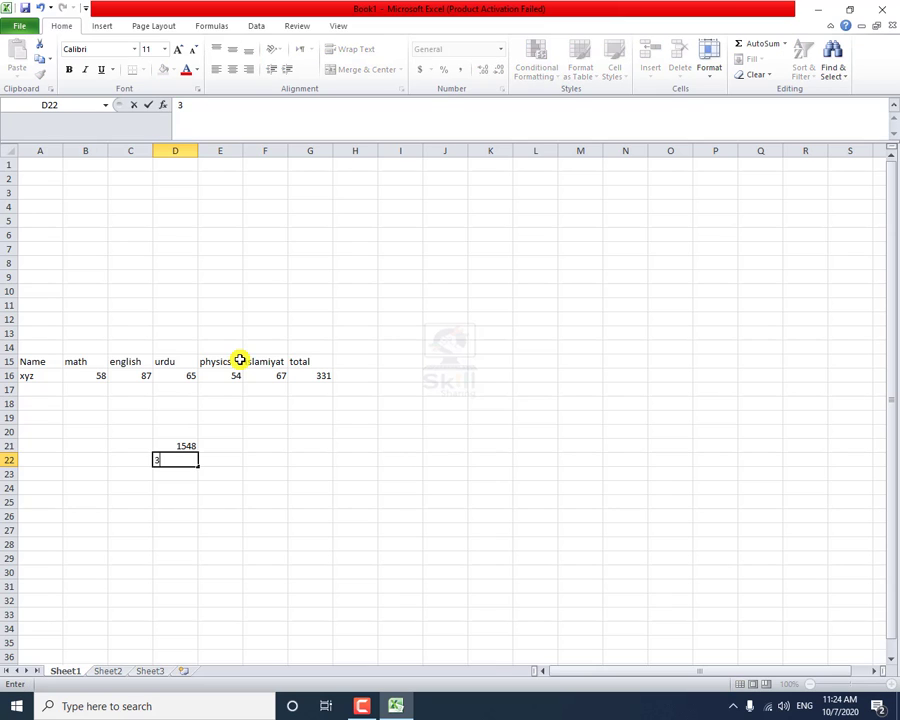
type("64")
key("Return")
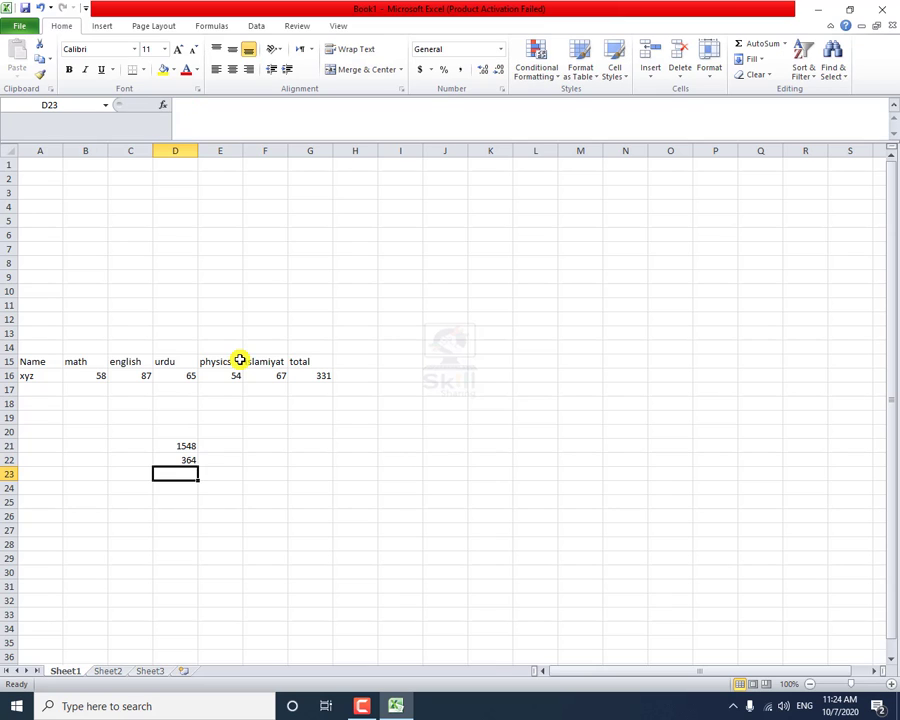
- Enter the subtraction formula =D21-D22 in D23 using cell references and reselect the cell to review it
left_click(185, 448)
left_click(187, 460)
left_click(180, 473)
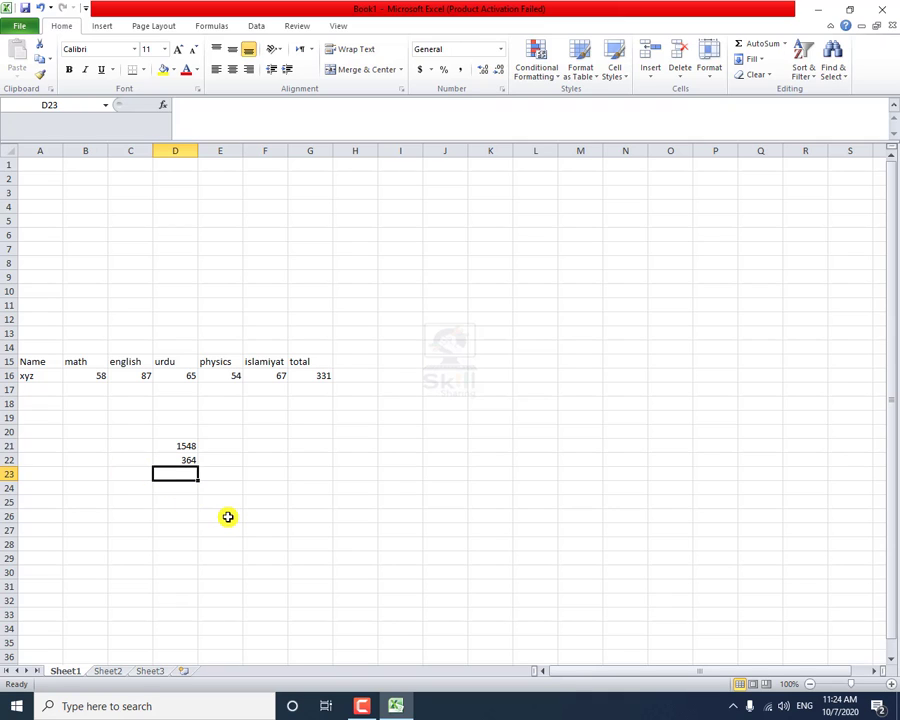
type("=")
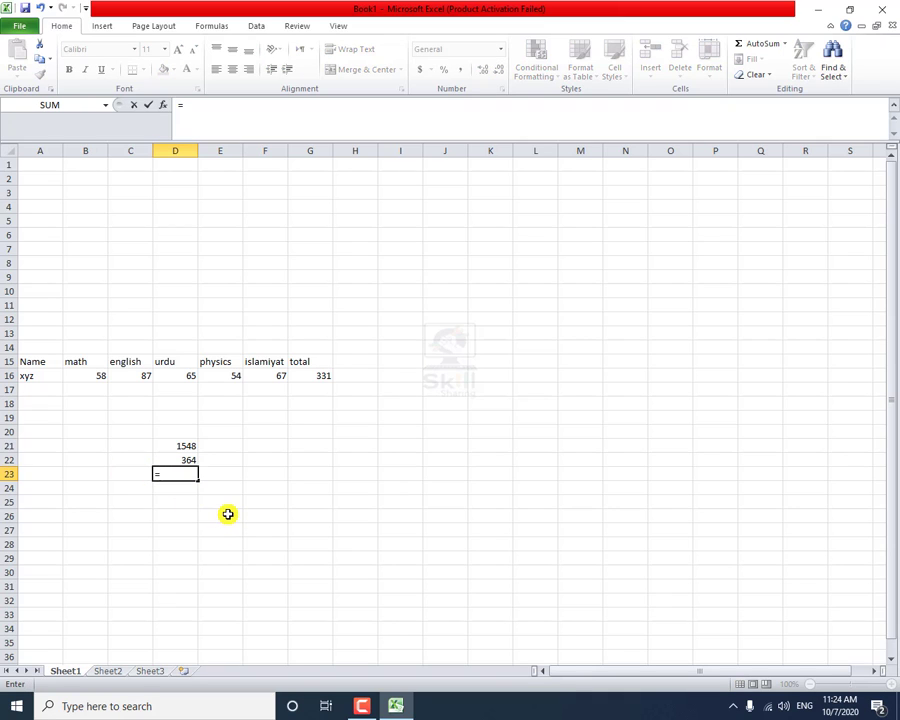
left_click(187, 446)
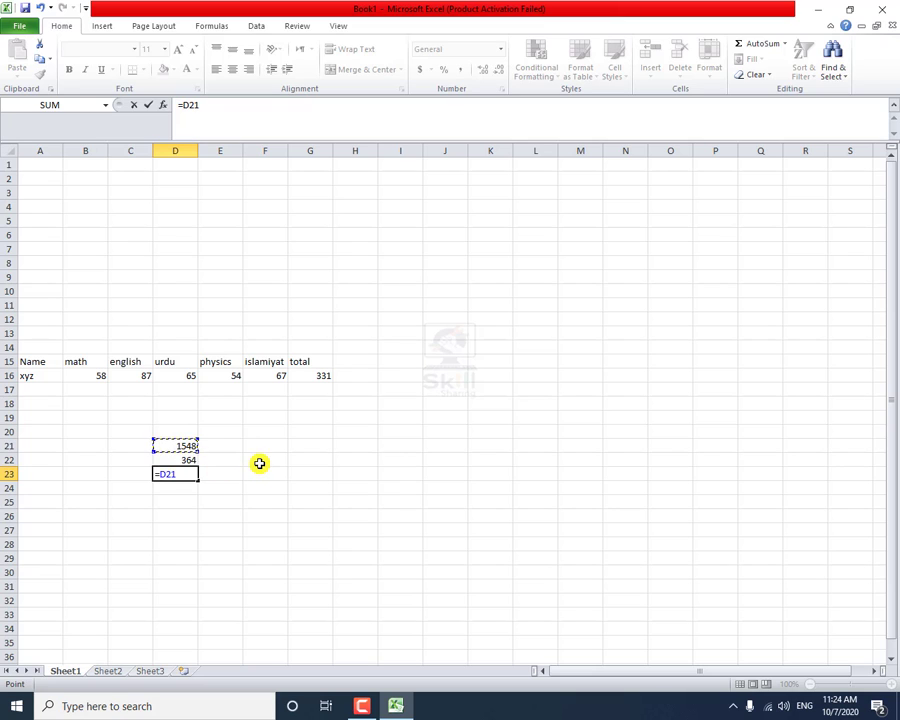
type("-")
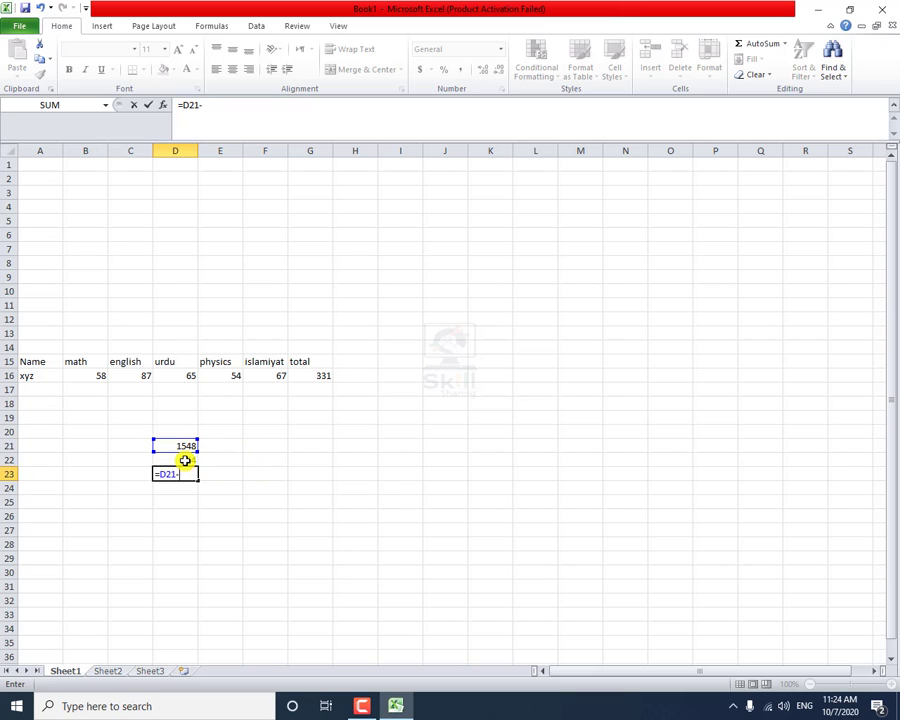
left_click(185, 460)
key("Return")
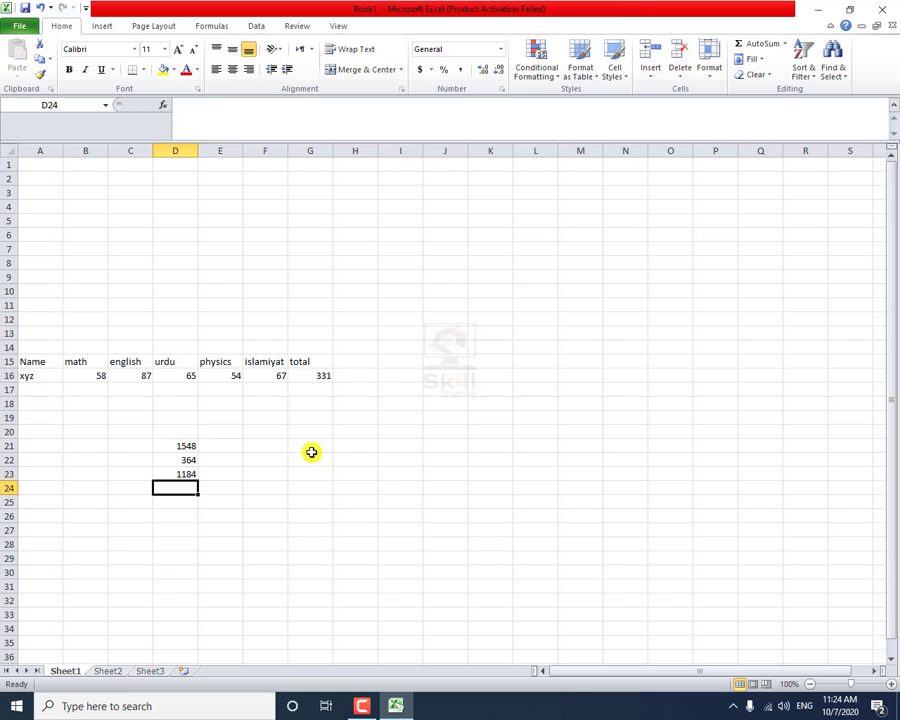
key("Up")
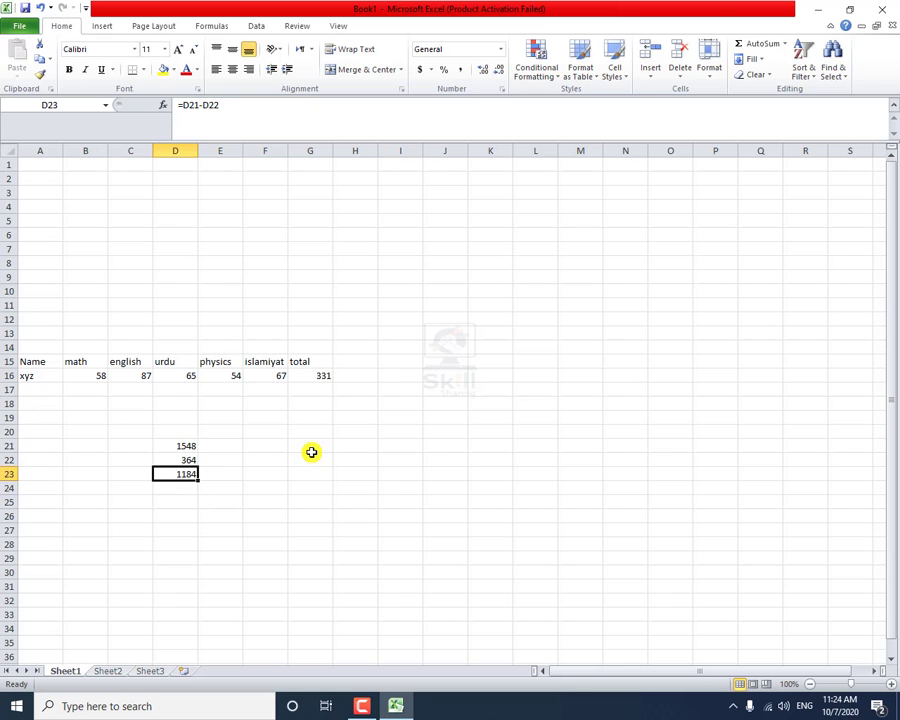
- Enter 3 in F21 and 364 in F22 for a multiplication example
key("Up")
key("Up")
key("Right")
key("Right")
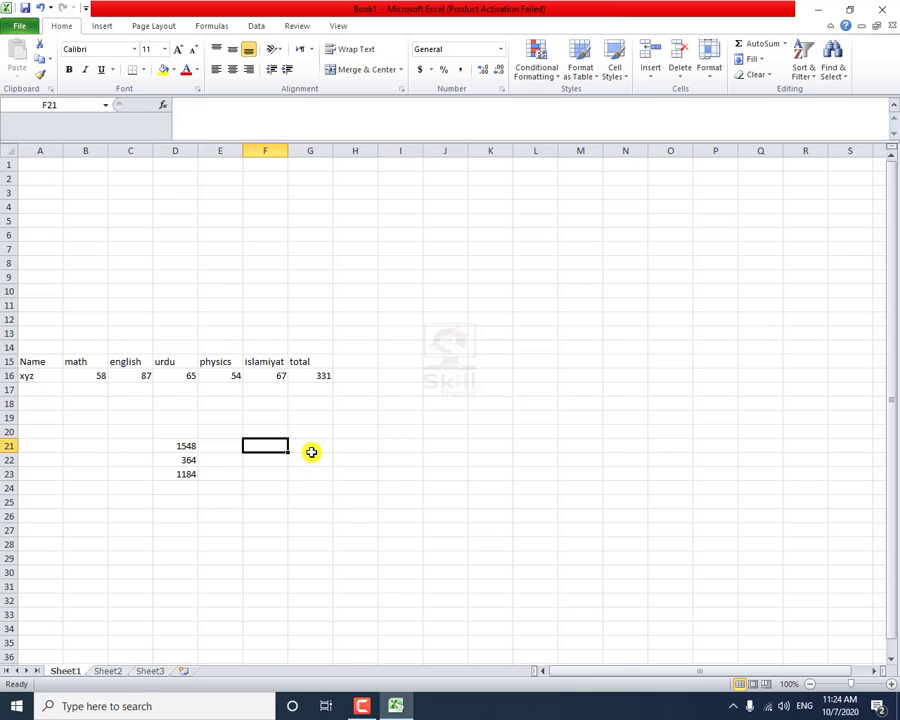
type("3")
key("Return")
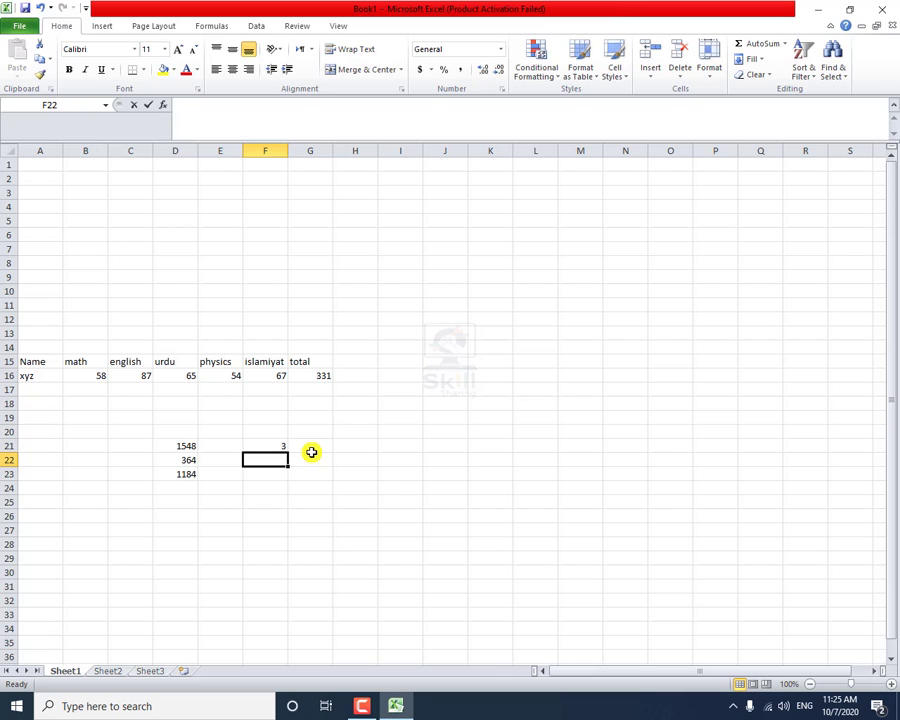
type("364")
key("Return")
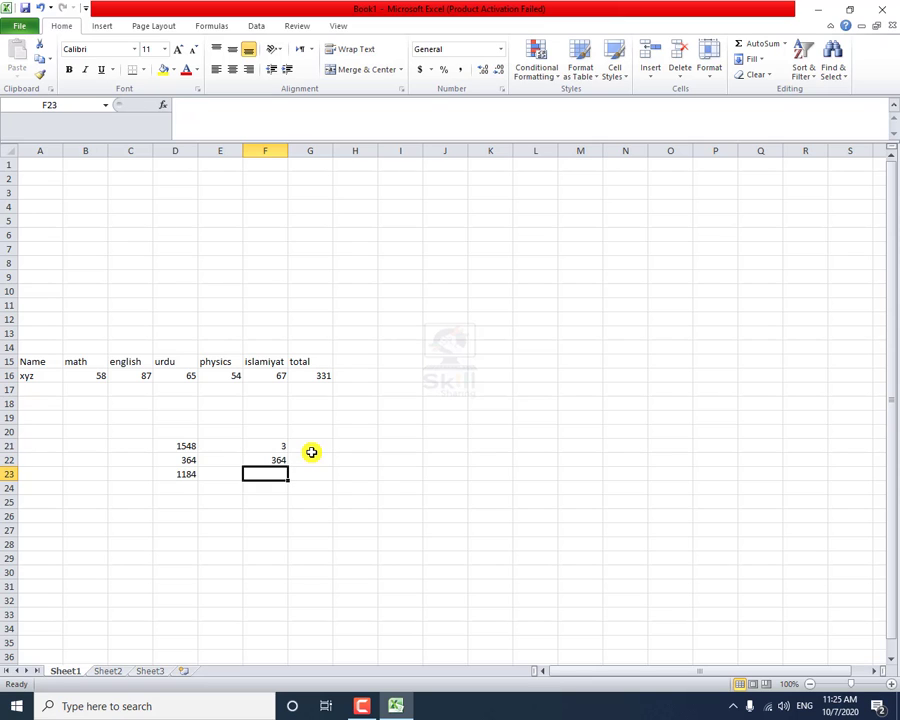
- Enter the multiplication formula =F21*F22 in F23 using cell references and reselect the cell to review it
type("=")
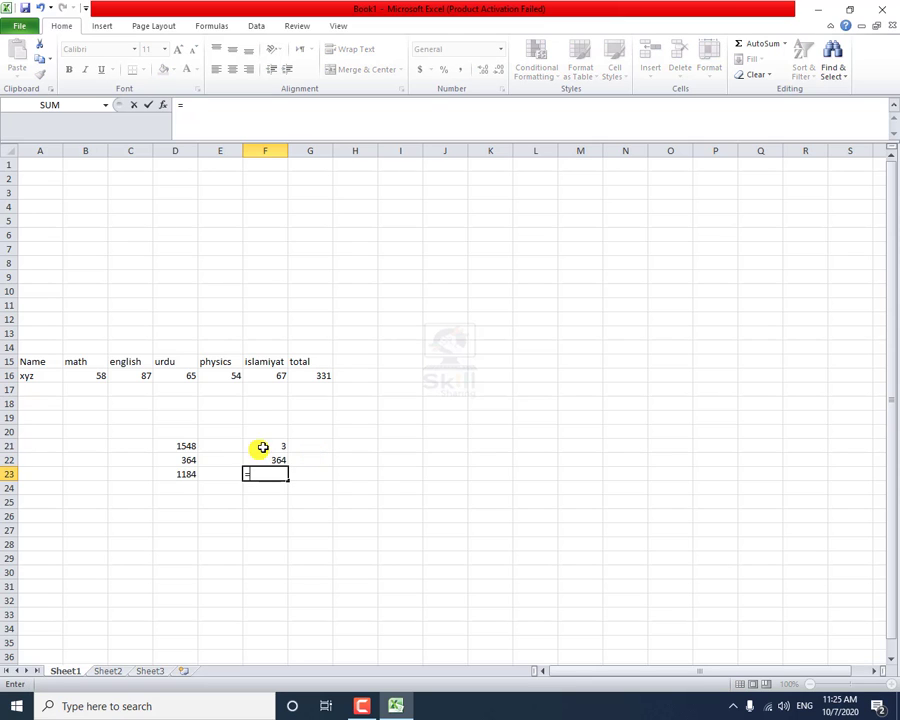
left_click(264, 446)
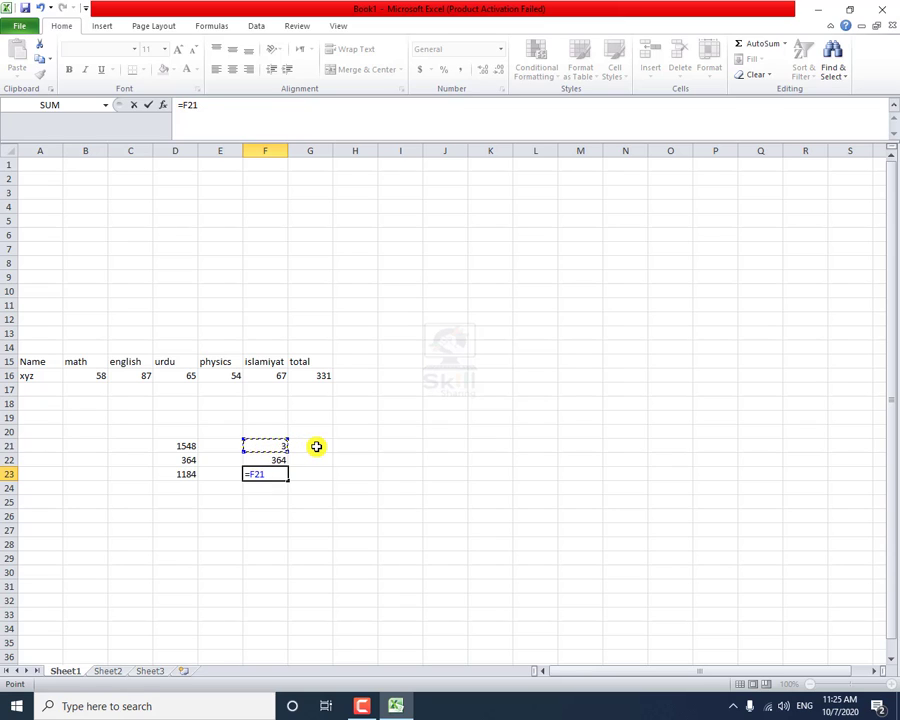
type("*")
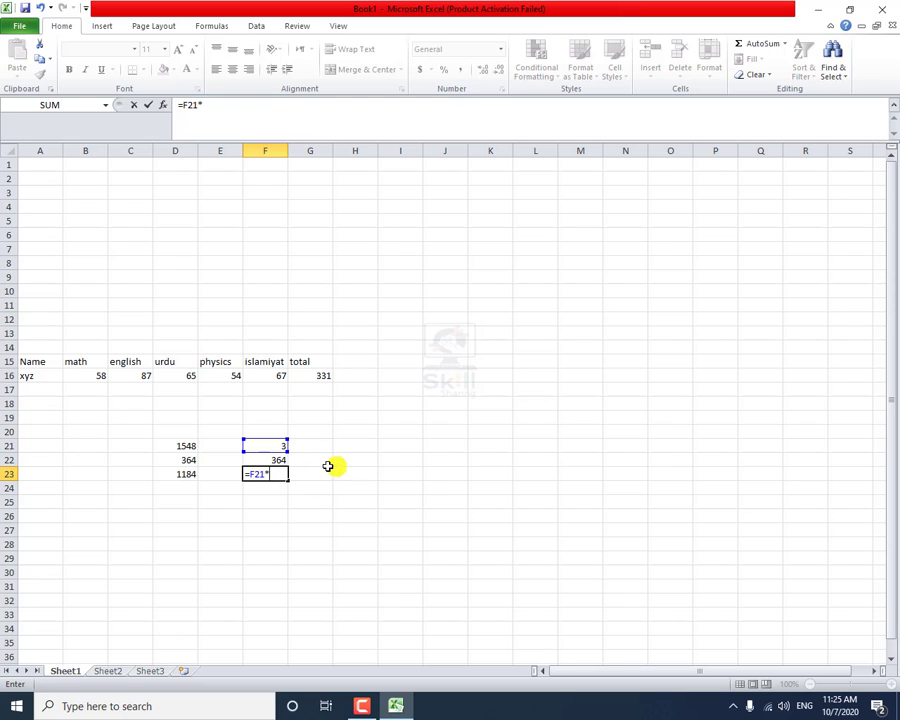
left_click(273, 459)
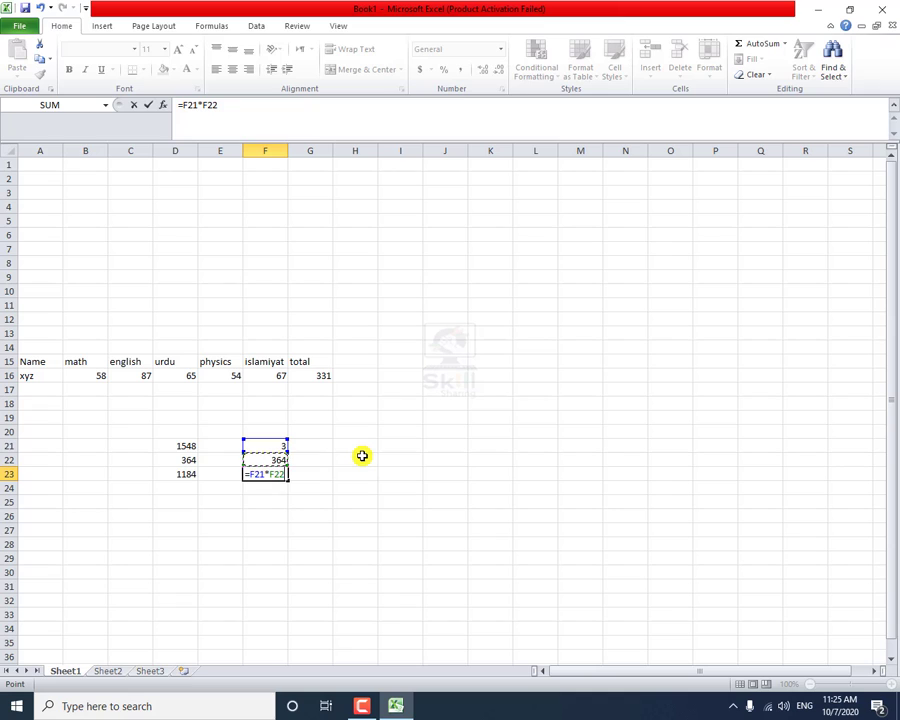
key("Return")
key("Up")
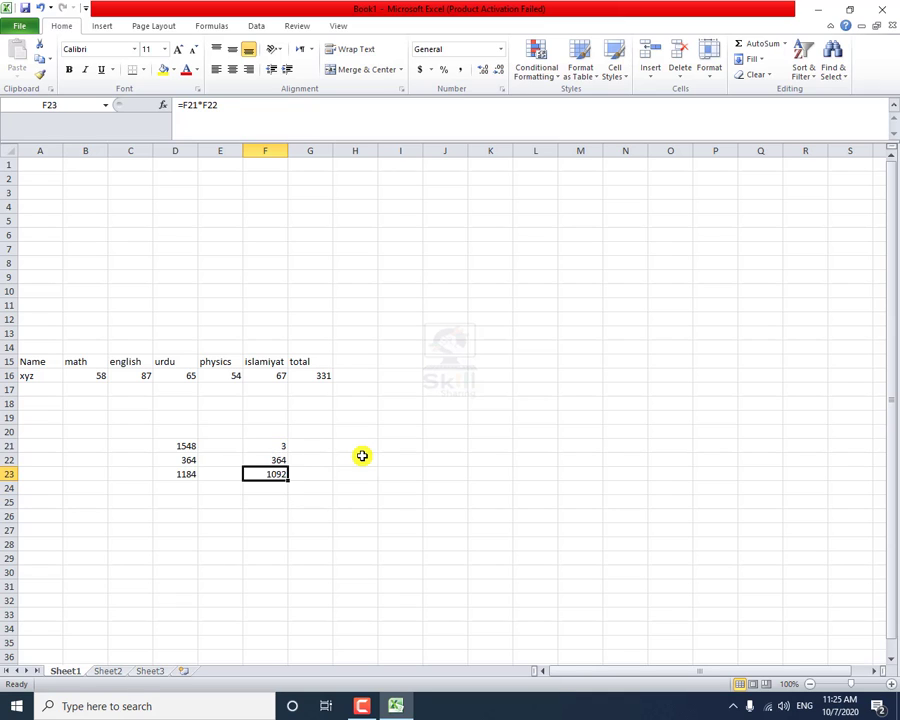
- Enter 3 in H21 and 30 in H22 for a division example
key("Up")
key("Up")
key("Right")
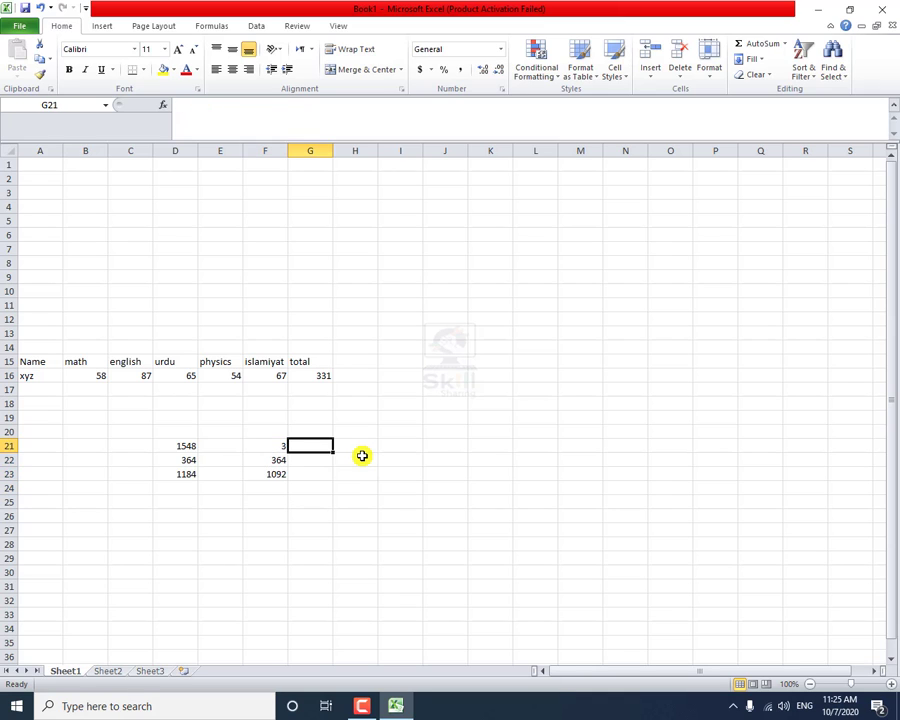
key("Right")
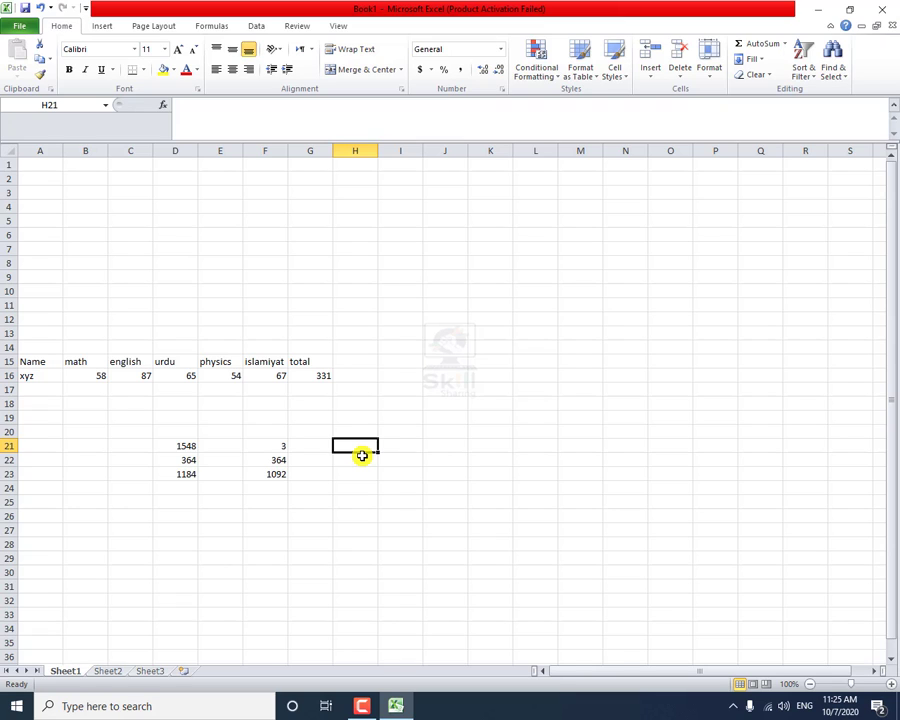
type("3")
key("Return")
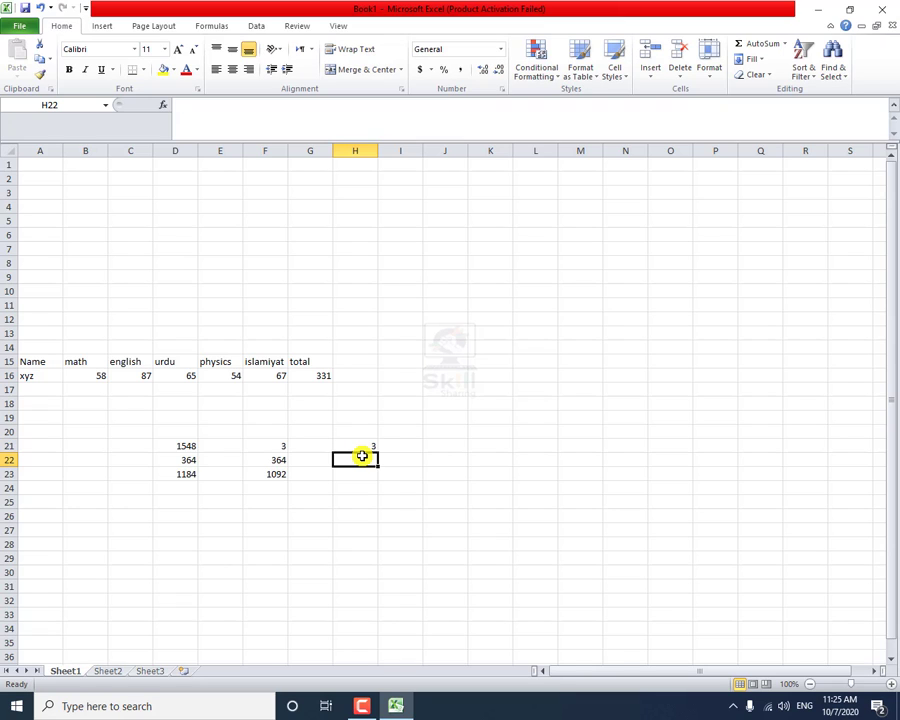
type("30")
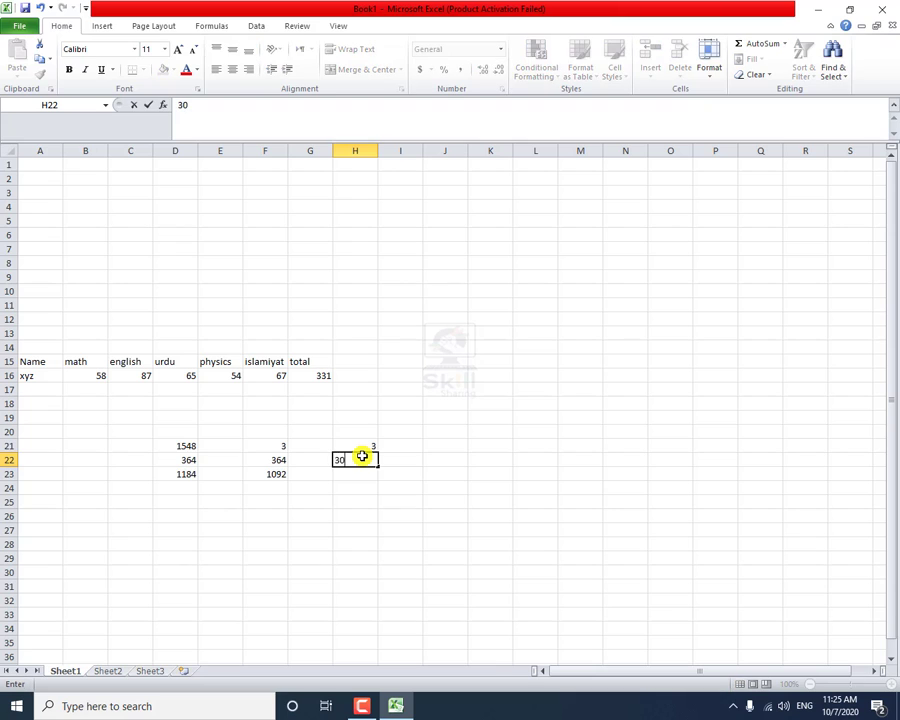
key("Return")
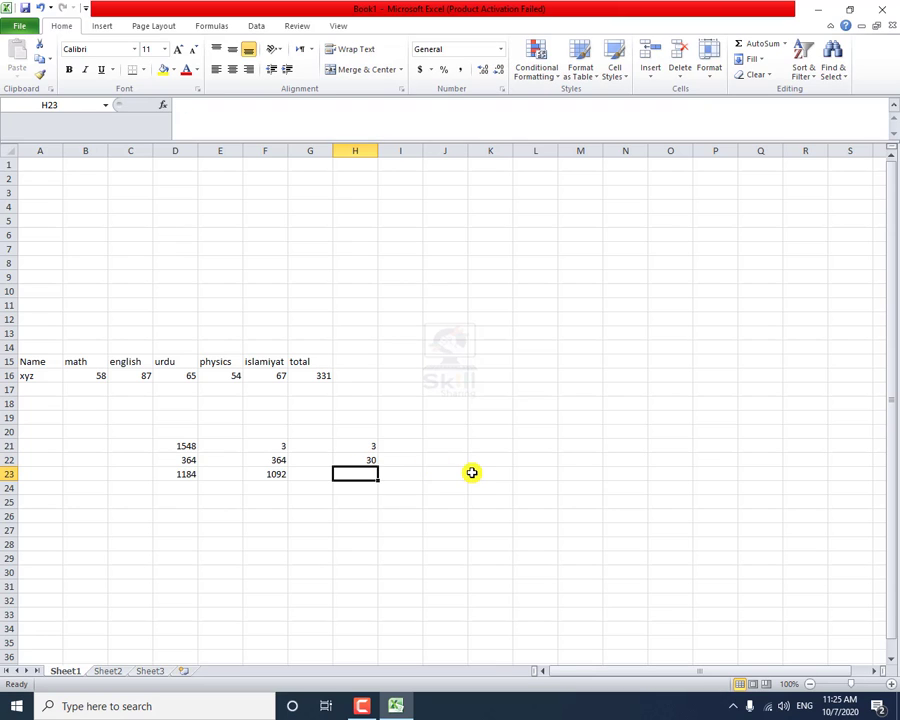
- Enter the division formula =H21/H22 in H23 using cell references and reselect the cell to review it
type("=")
key("Up")
key("Up")
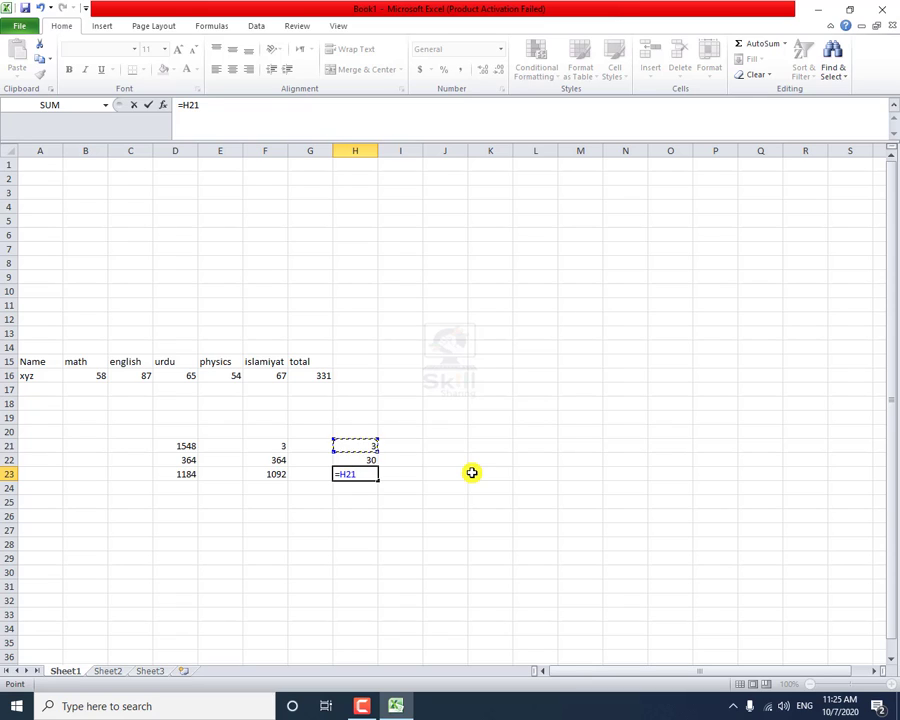
type("/")
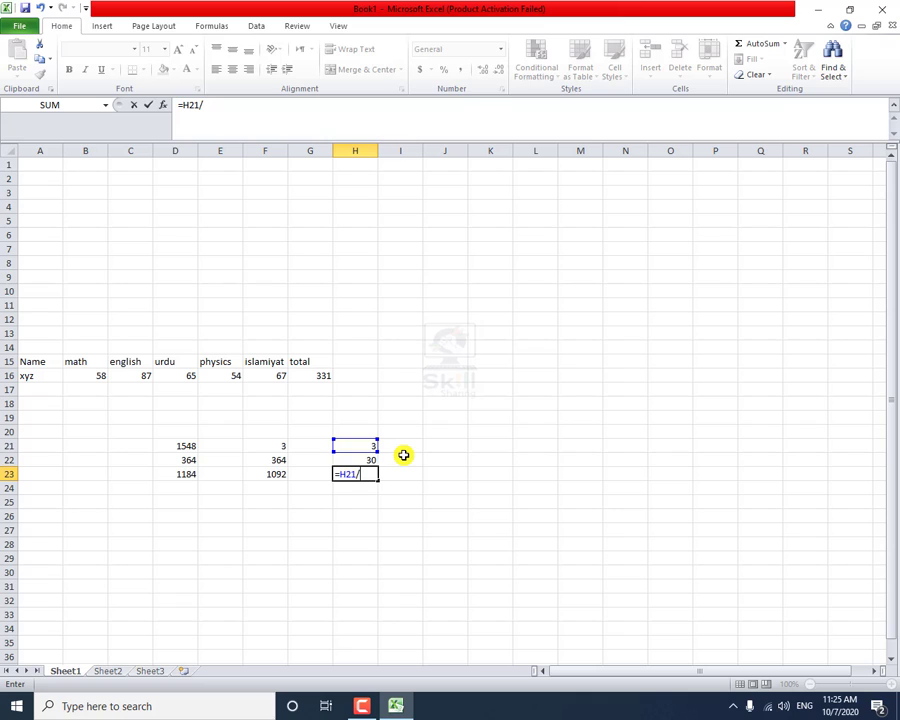
left_click(370, 459)
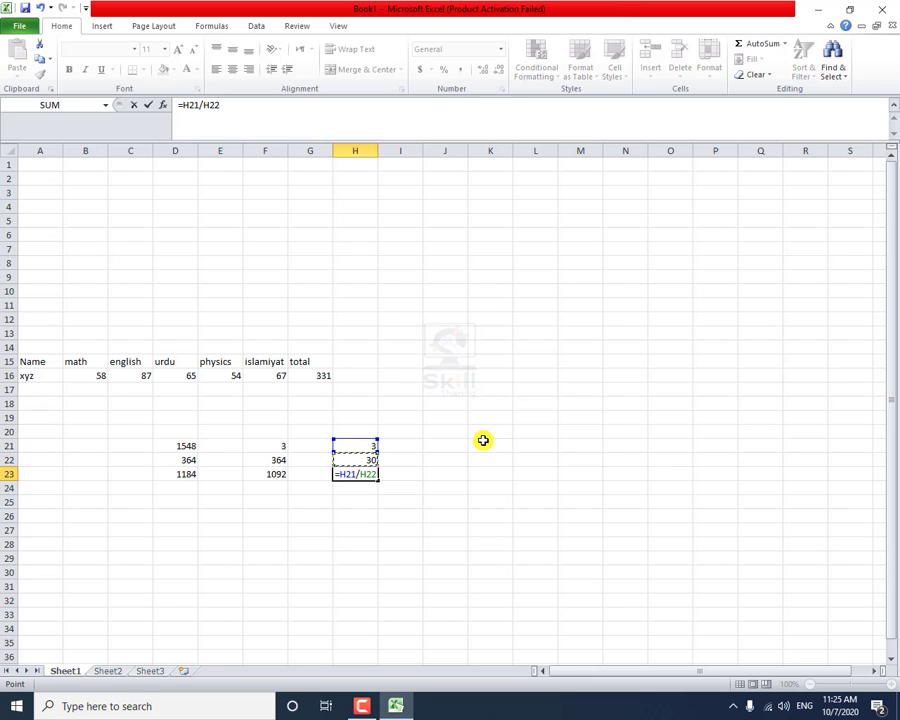
key("Return")
key("Up")
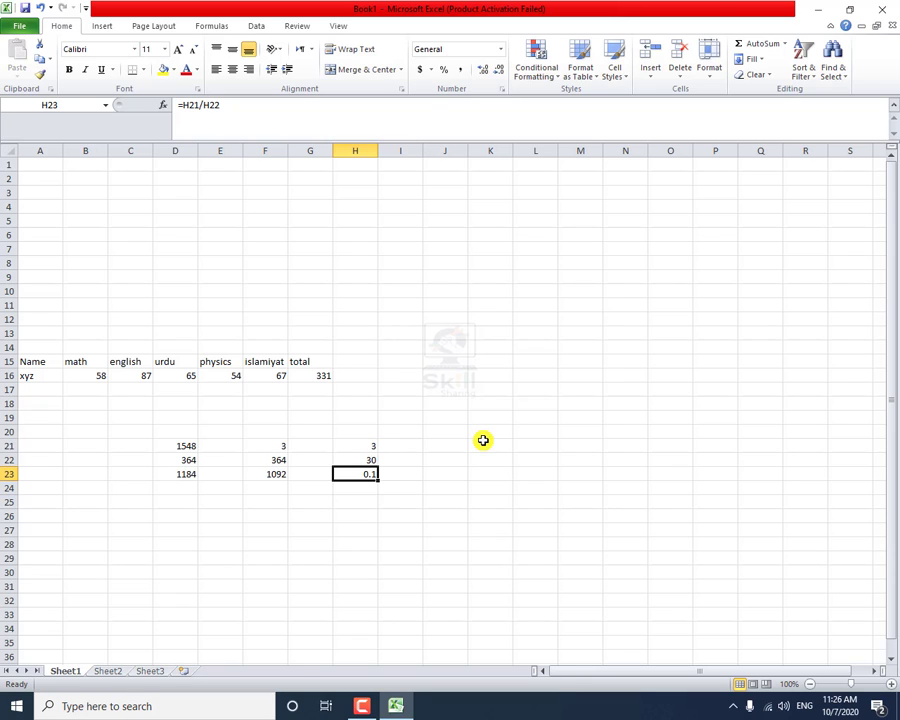
- Change the division example's numbers to 30 in H21 and 3 in H22
key("Up")
key("Up")
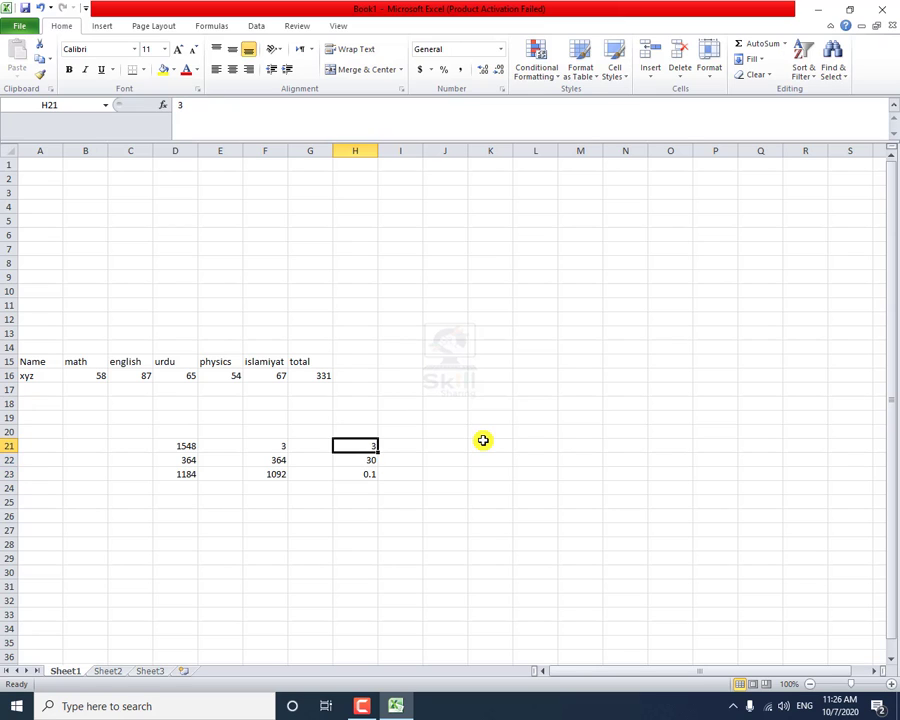
type("30")
key("Return")
type("3")
key("Return")
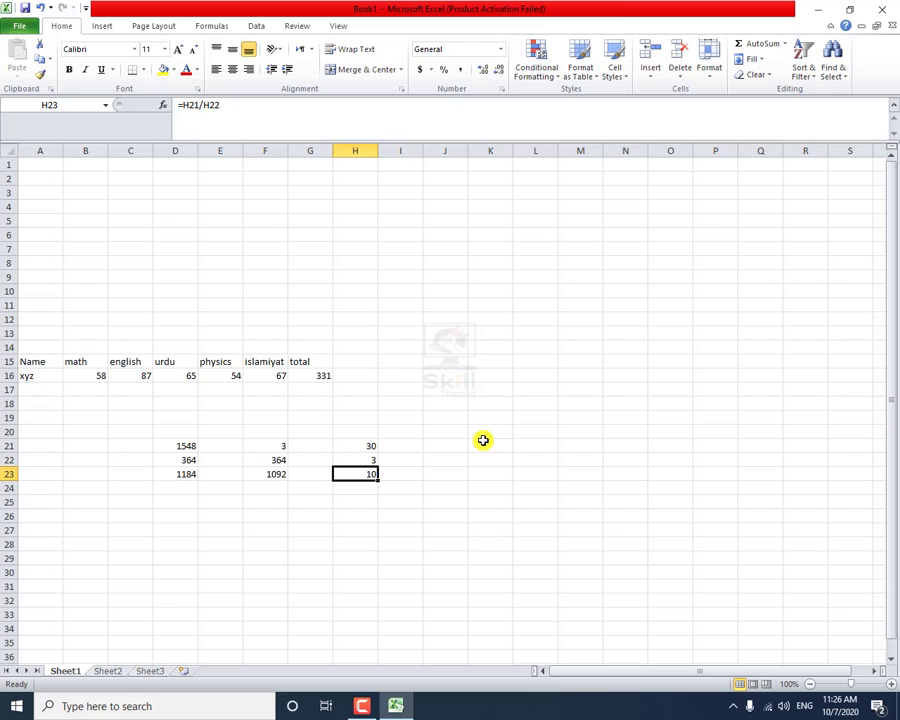
- Review the marks total formula in G16, and clear the marks table together with all the arithmetic examples below it
left_click(320, 375)
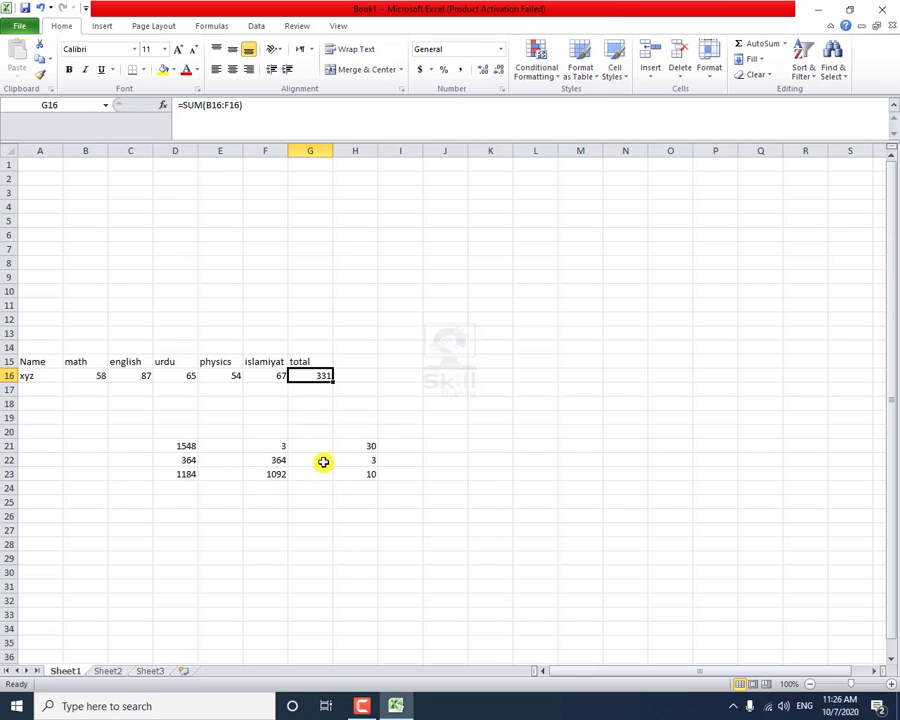
left_click_drag(400, 333, 18, 488)
key("Delete")
key("Up")
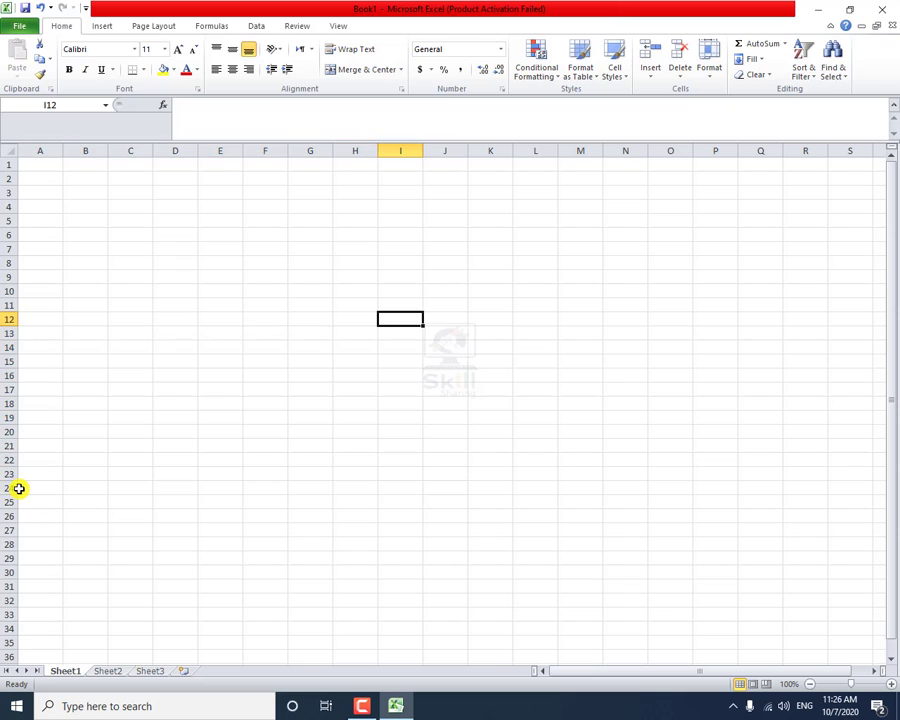
- Start a salary table in row 15 with the headings Name, designation and salary in A15 to C15
key("Down")
key("Left")
key("Left")
key("Left")
key("Left")
key("Left")
key("Left")
key("Left")
key("Left")
key("Down")
key("Down")
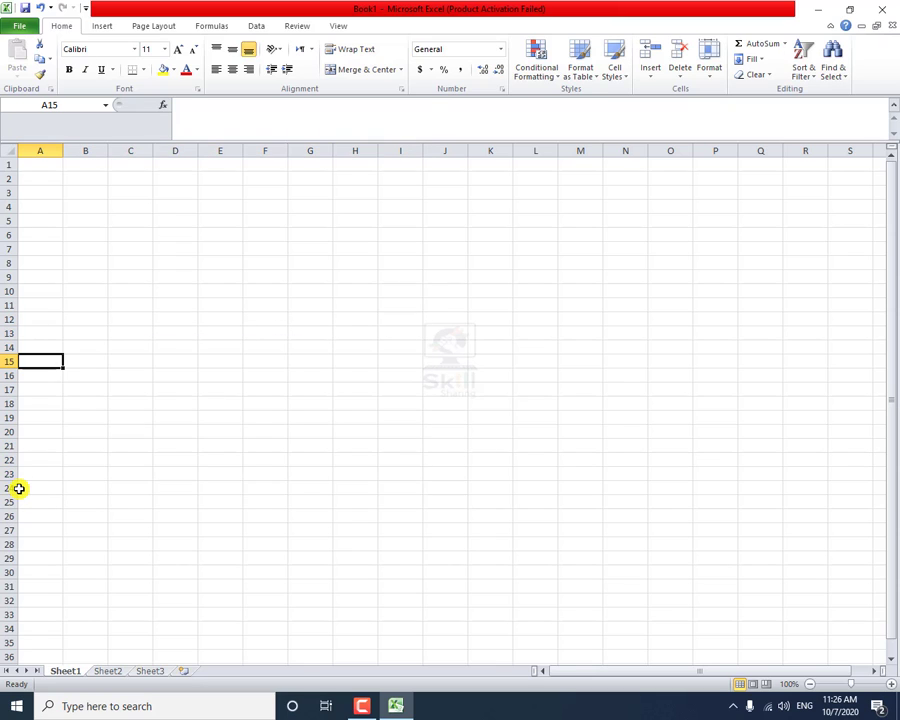
type("Name")
key("Tab")
type("desi")
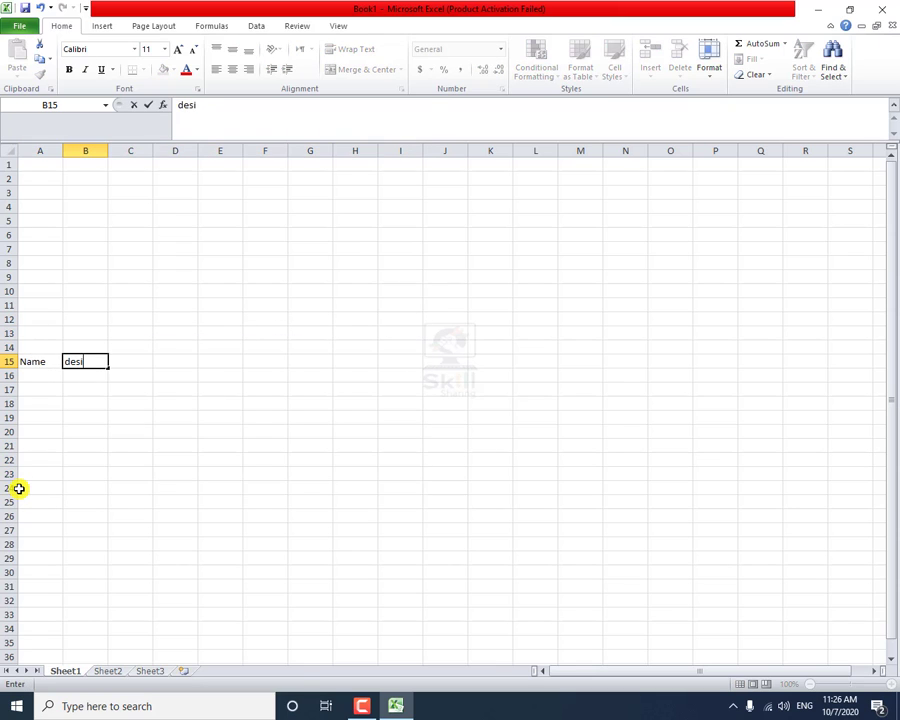
type("gnation")
key("Tab")
type("sla")
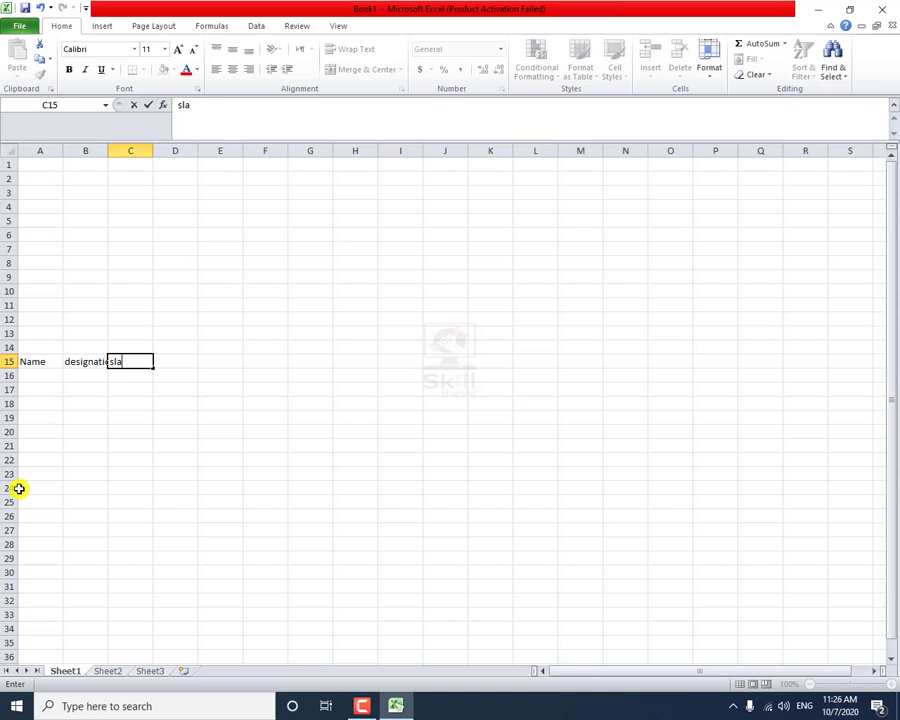
key("BackSpace")
key("BackSpace")
type("alary")
key("Tab")
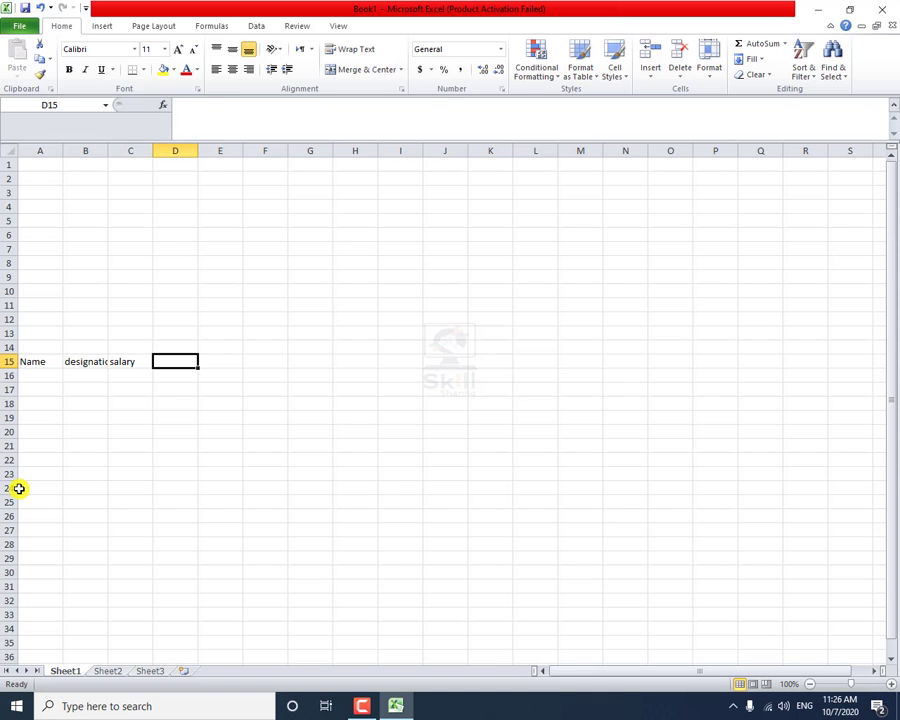
- Add the headings per day salary, leave and deduction in D15 to F15
type("per day s")
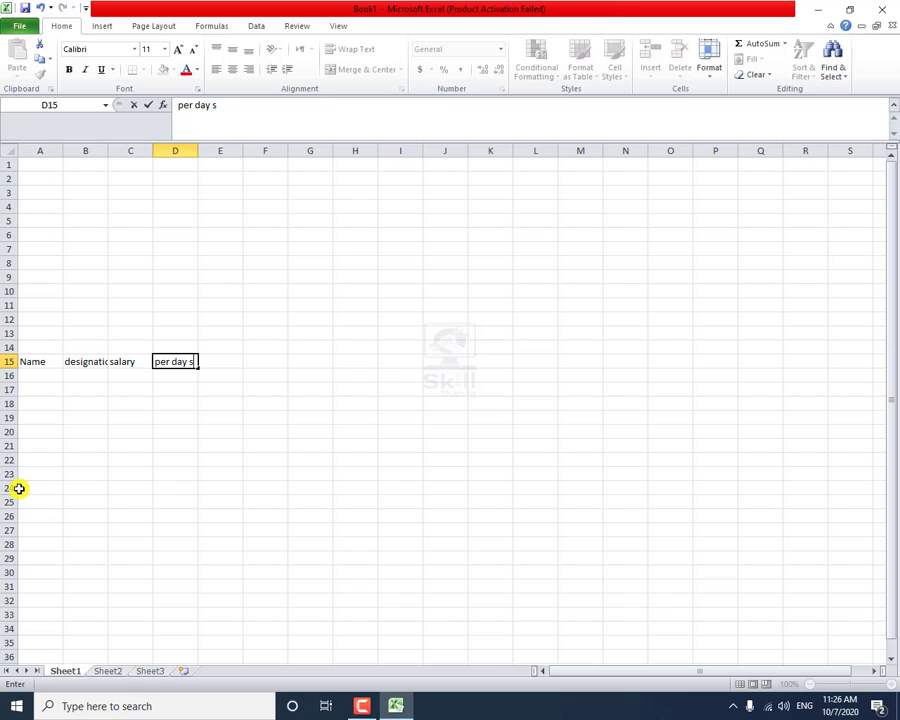
type("alary")
key("Tab")
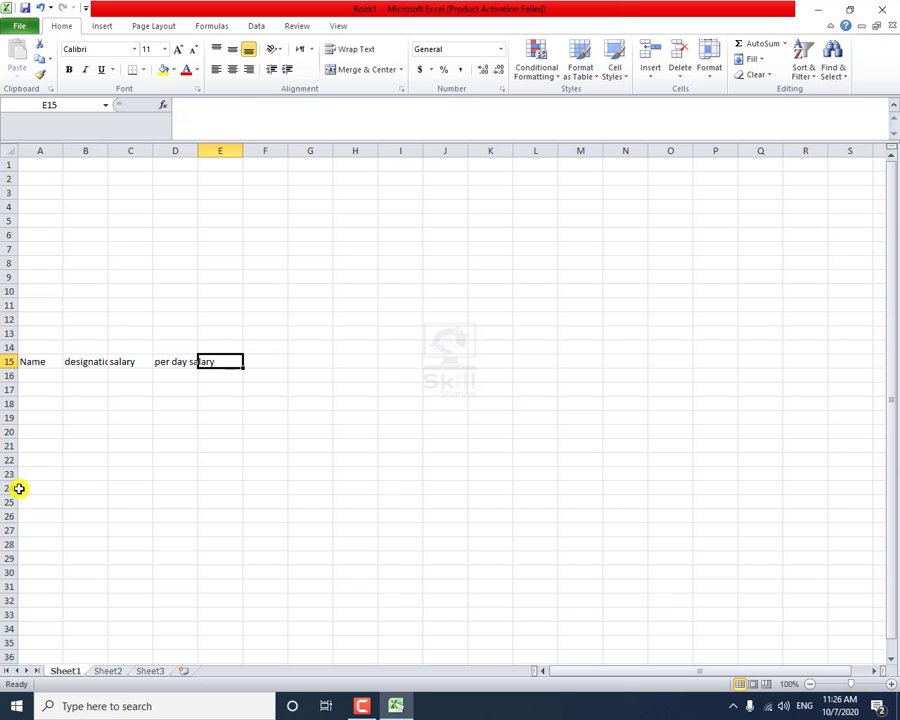
type("leave")
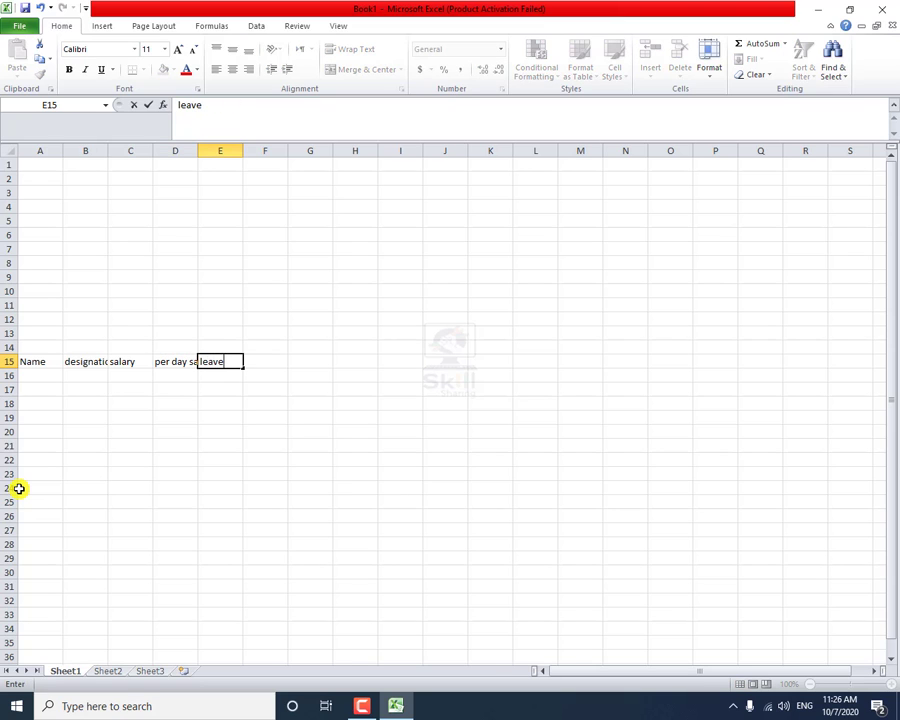
key("Tab")
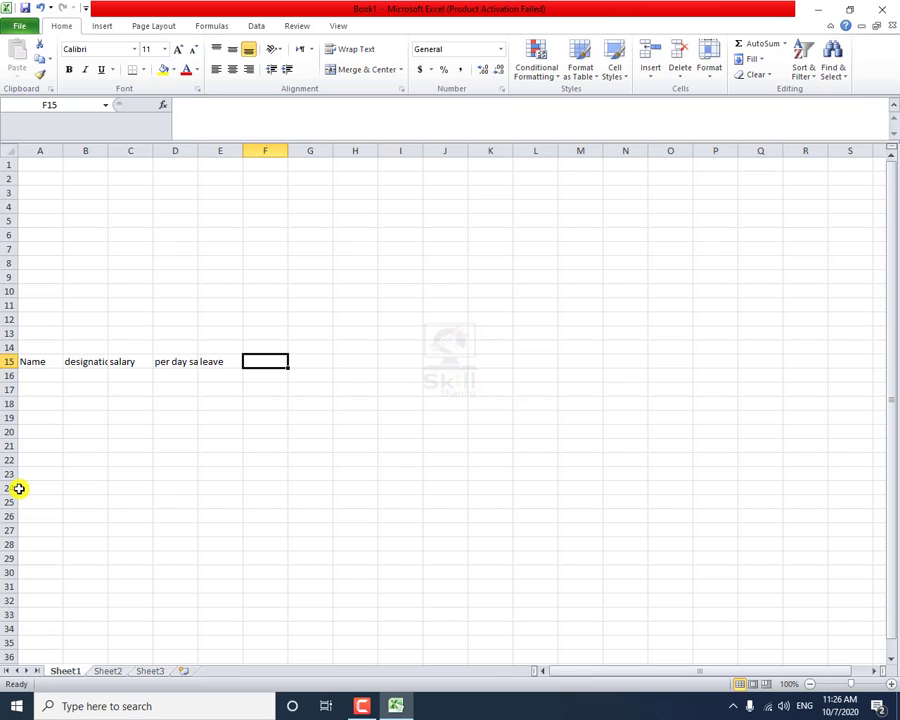
type("deduction")
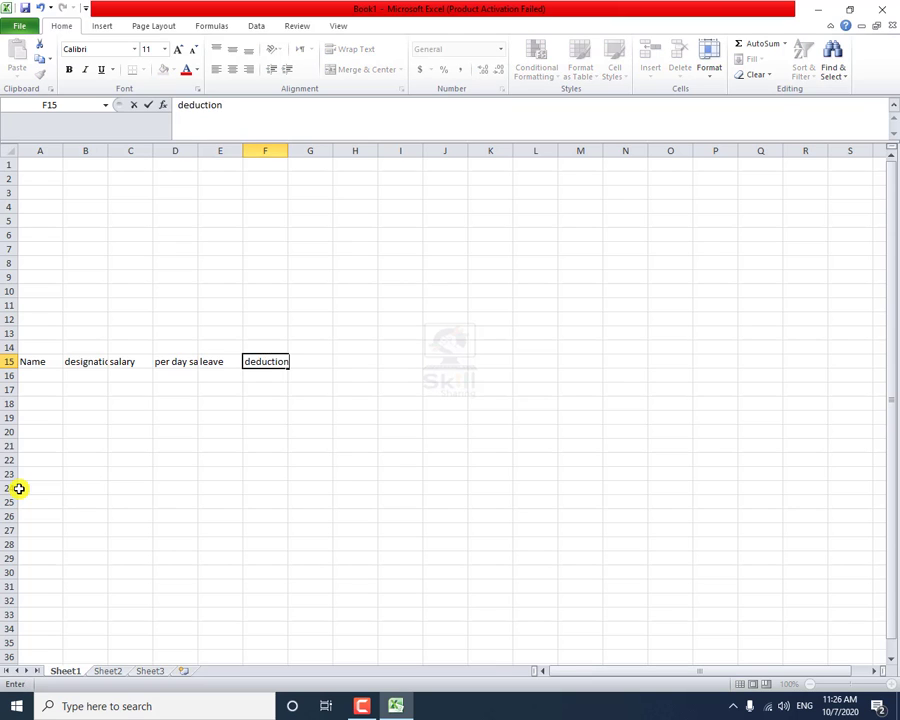
key("Tab")
- Complete the heading row with advance salary, total deduction and net salary in G15 to I15
type("advanc")
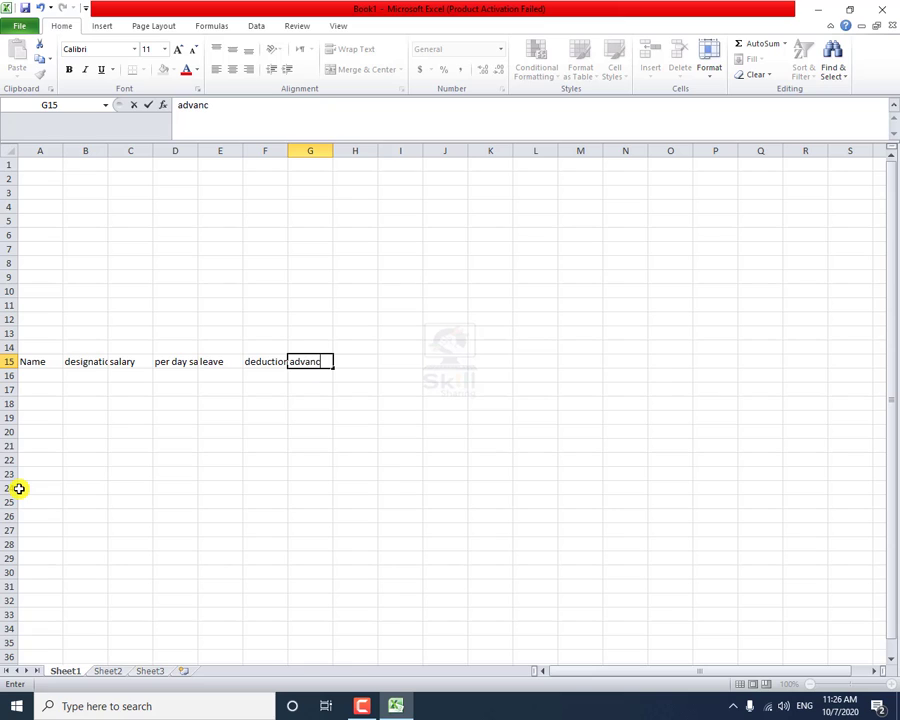
type("e salary")
key("Tab")
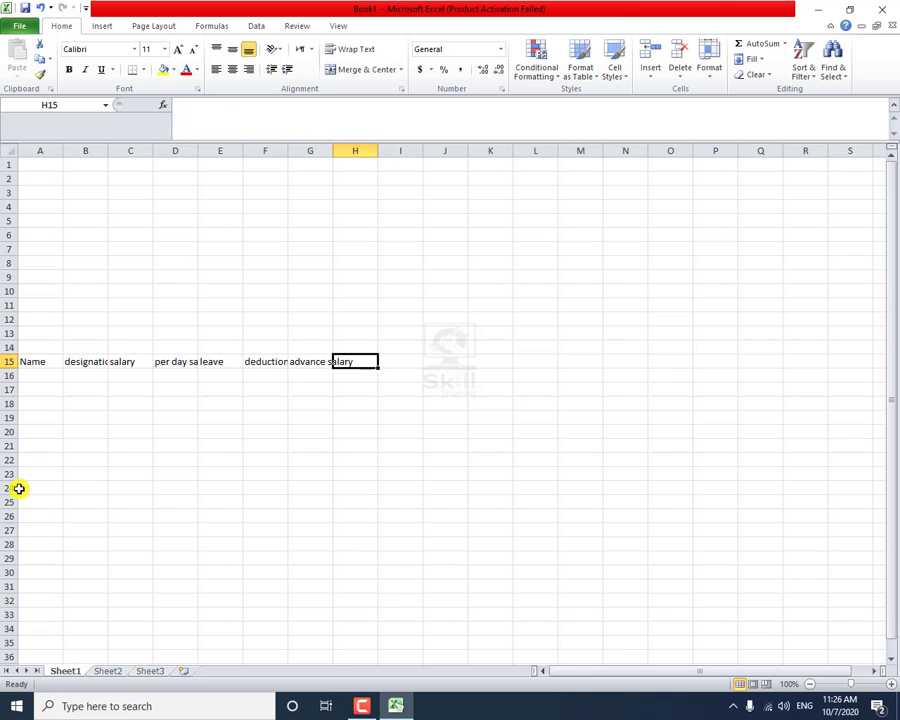
type("total du")
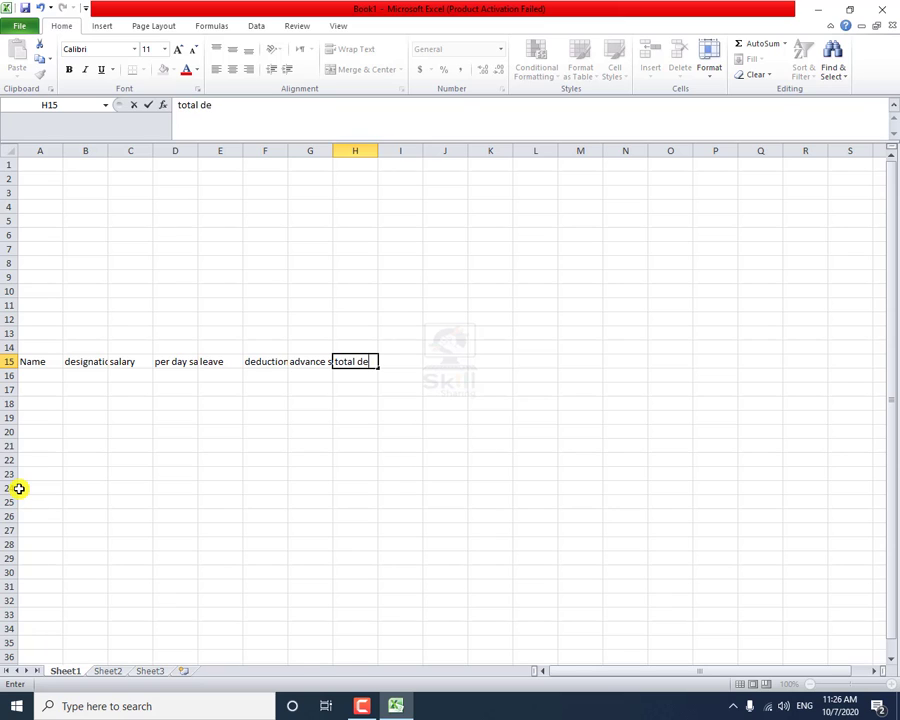
type("duction")
key("Tab")
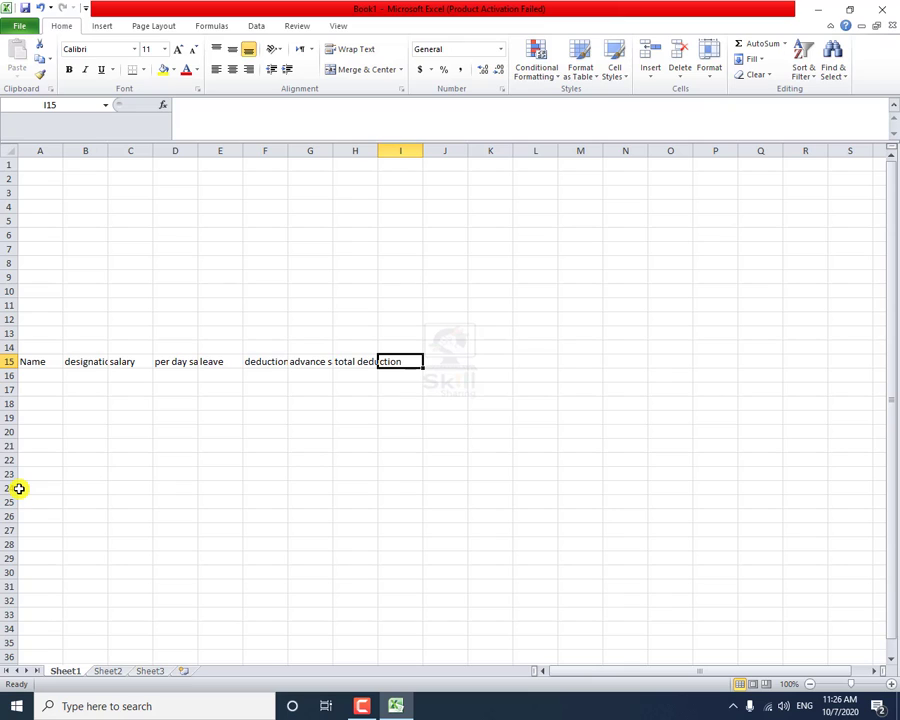
type("net salary")
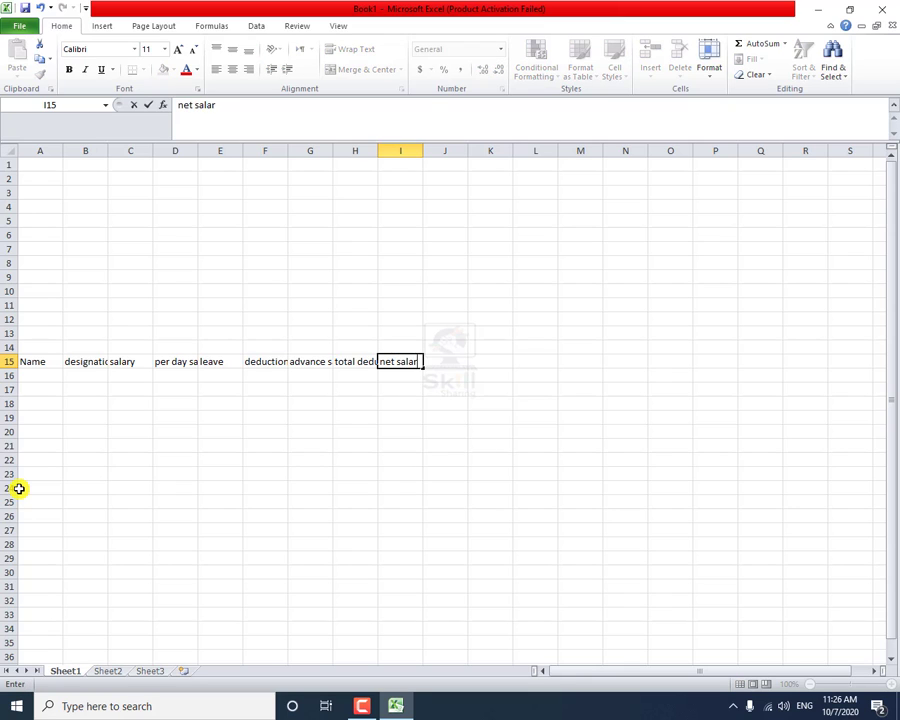
key("Return")
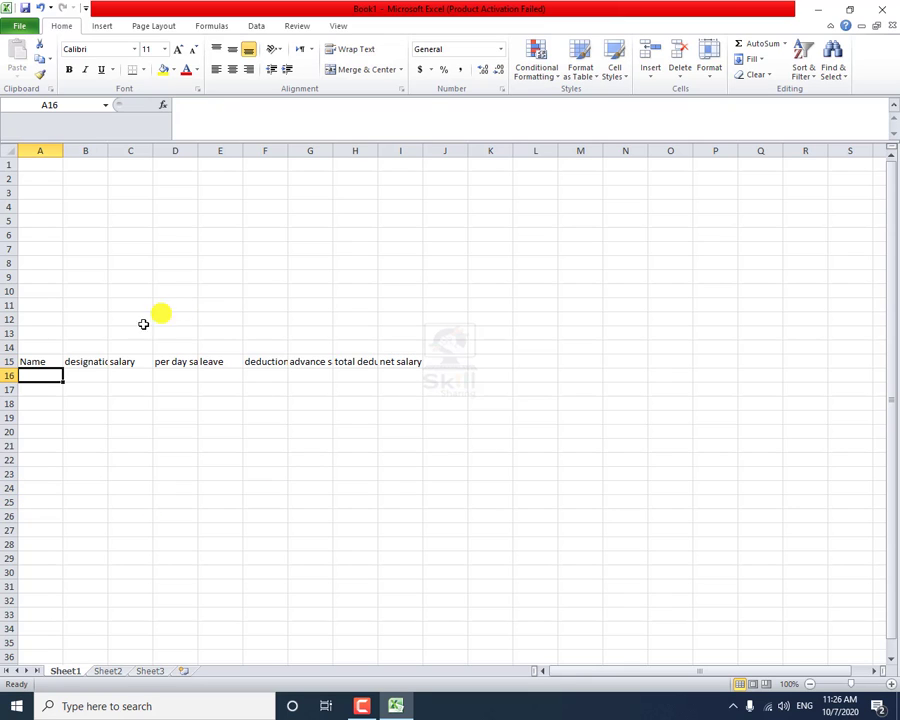
- Widen columns B, D and F through I so that every salary table heading fits its column
left_click(89, 363)
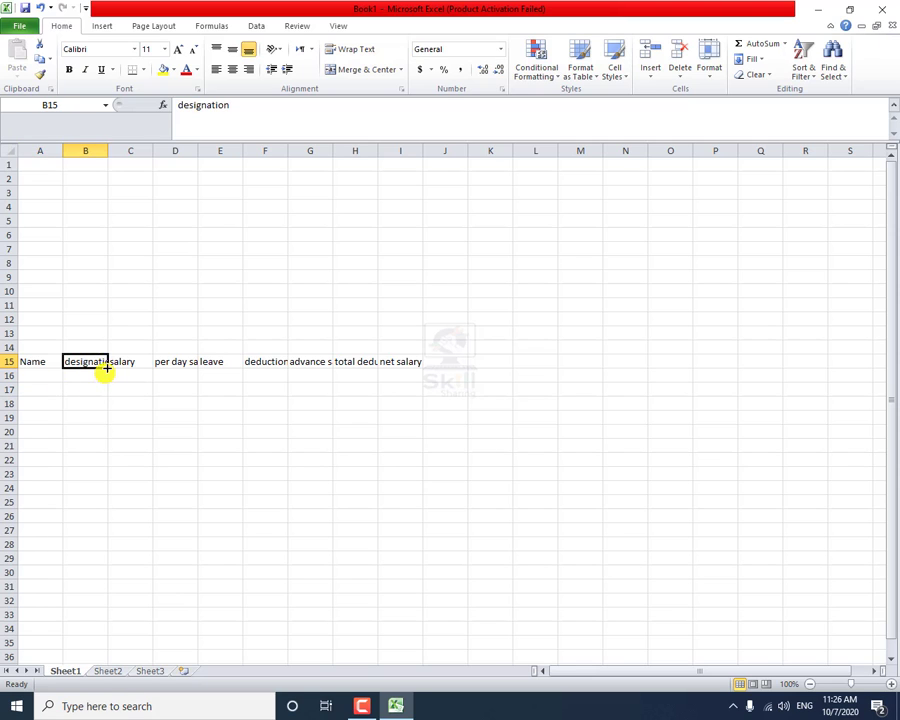
left_click_drag(106, 151, 122, 152)
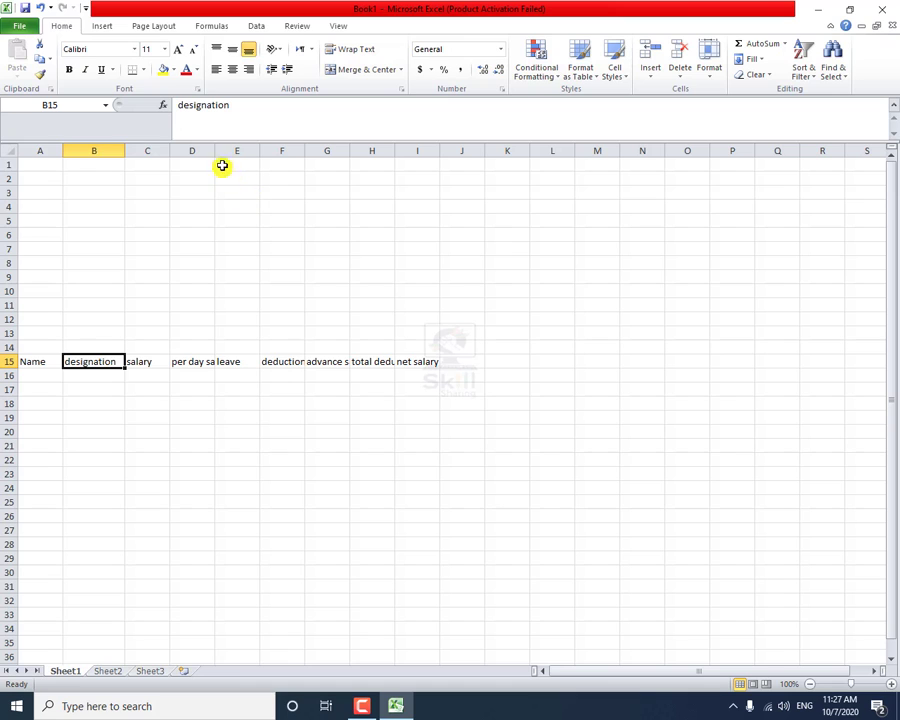
left_click_drag(216, 151, 238, 151)
left_click_drag(326, 150, 541, 151)
left_click_drag(476, 150, 503, 152)
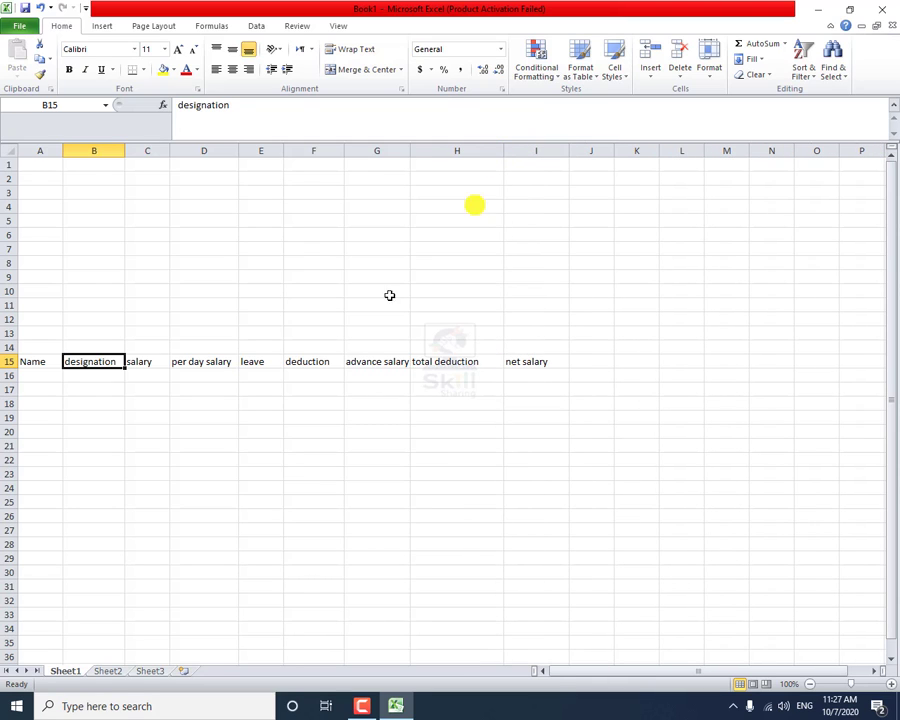
- Fill the first record in row 16 with the name xyz, designation manager and salary 60000
left_click(44, 376)
type("x")
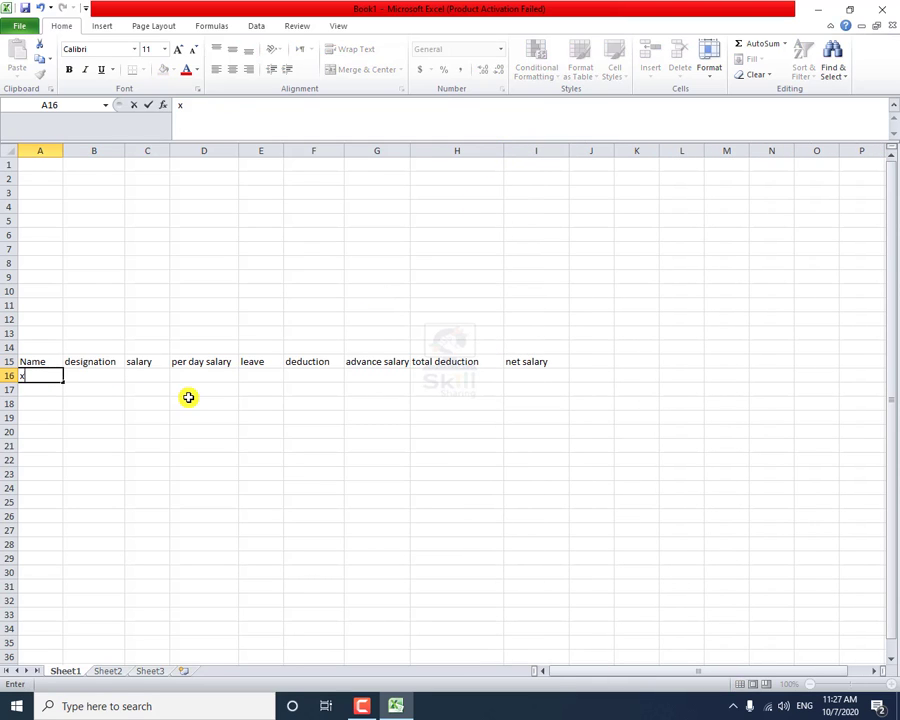
type("yz")
key("Tab")
type("manager")
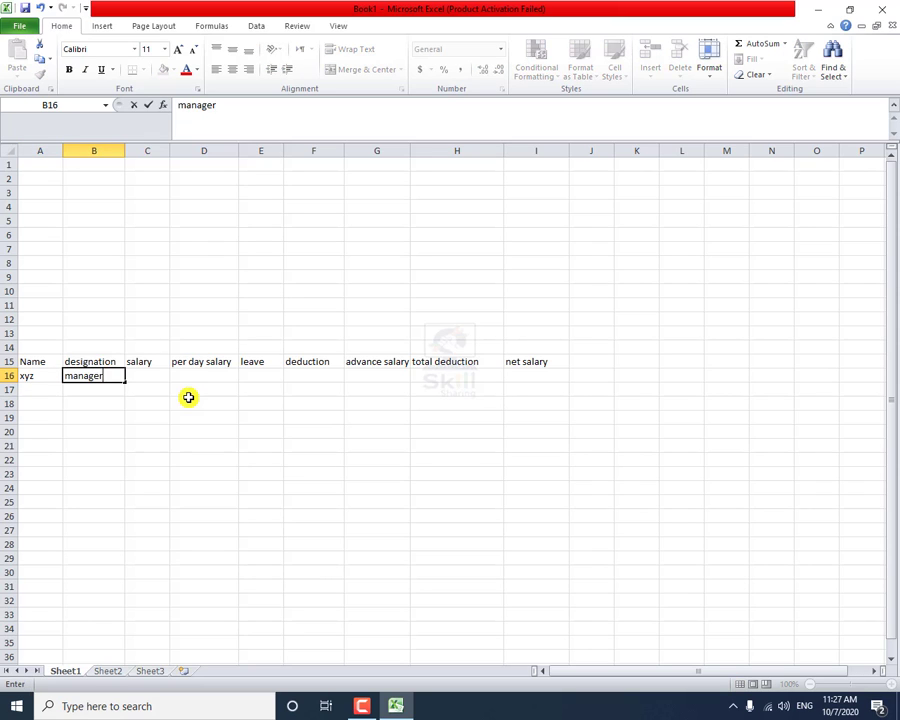
key("Tab")
type("6")
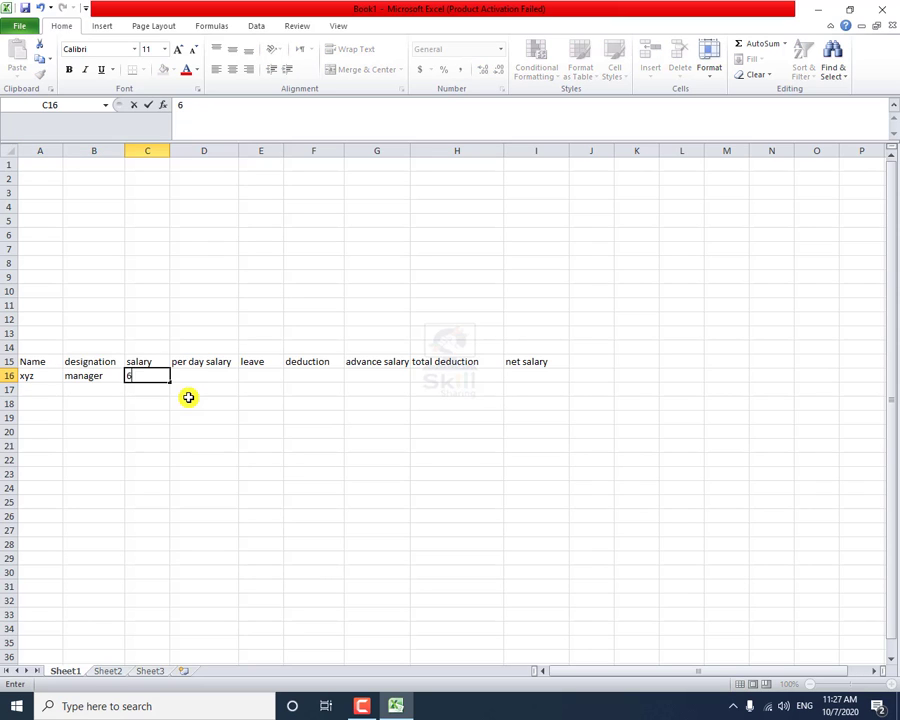
type("0000")
key("Tab")
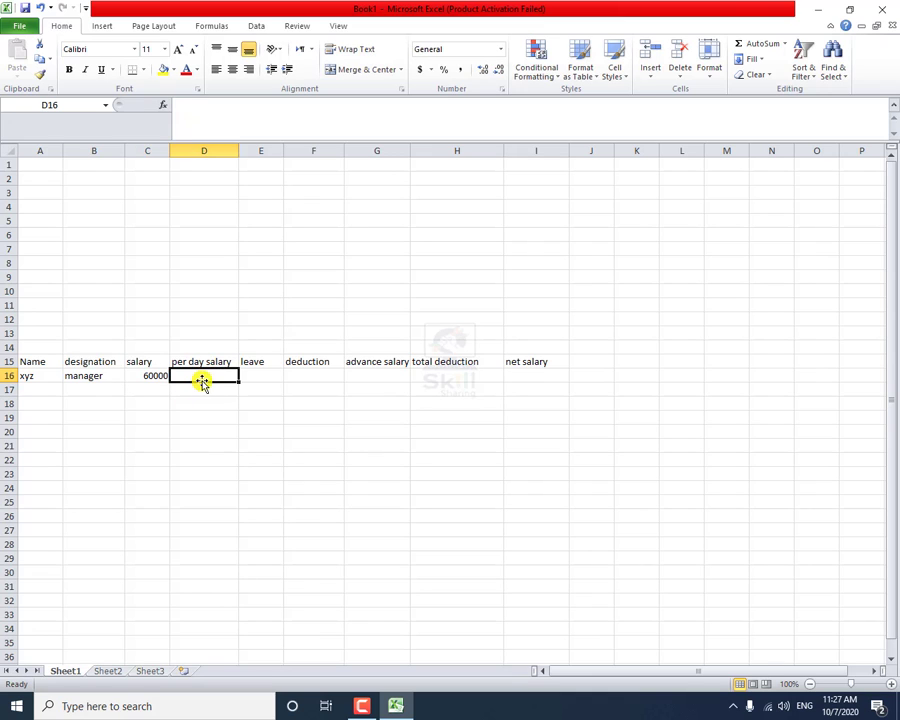
- Calculate the per day salary in D16 by dividing the salary in C16 by 30
left_click(152, 378)
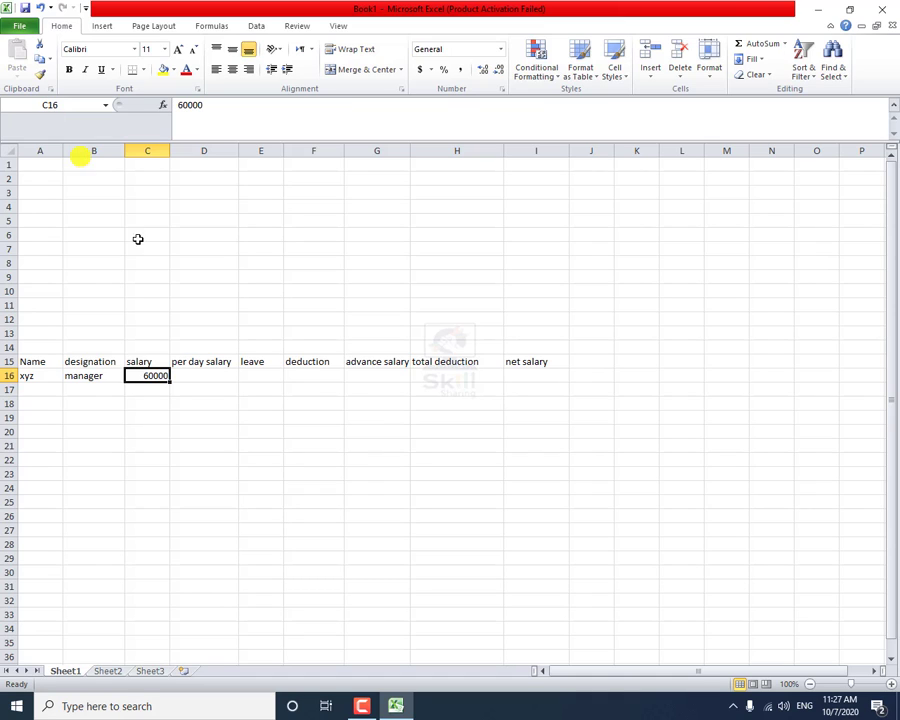
left_click(190, 362)
left_click(200, 375)
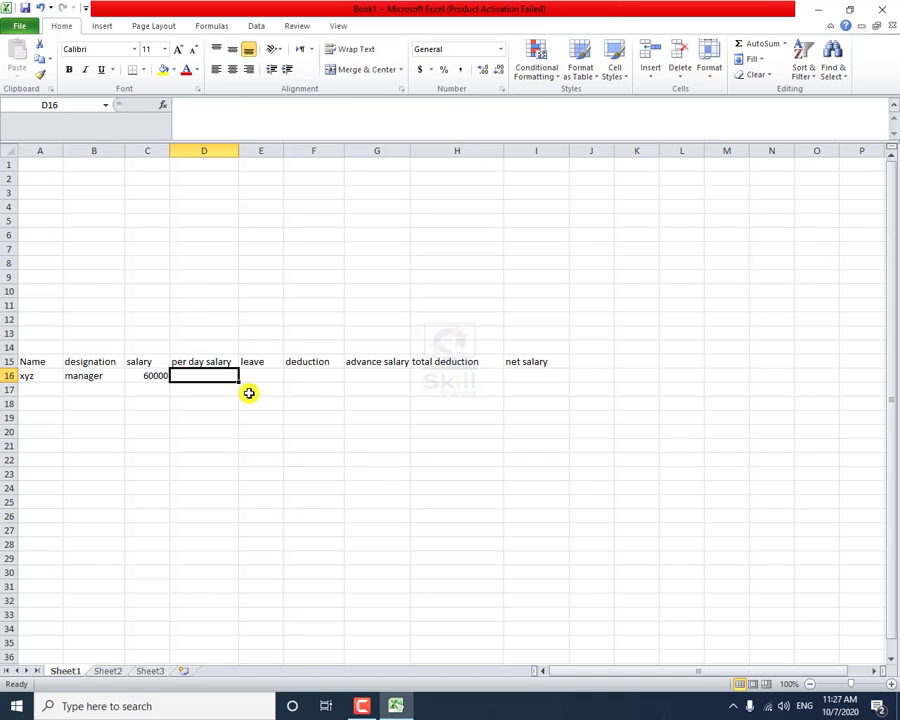
type("=")
key("Left")
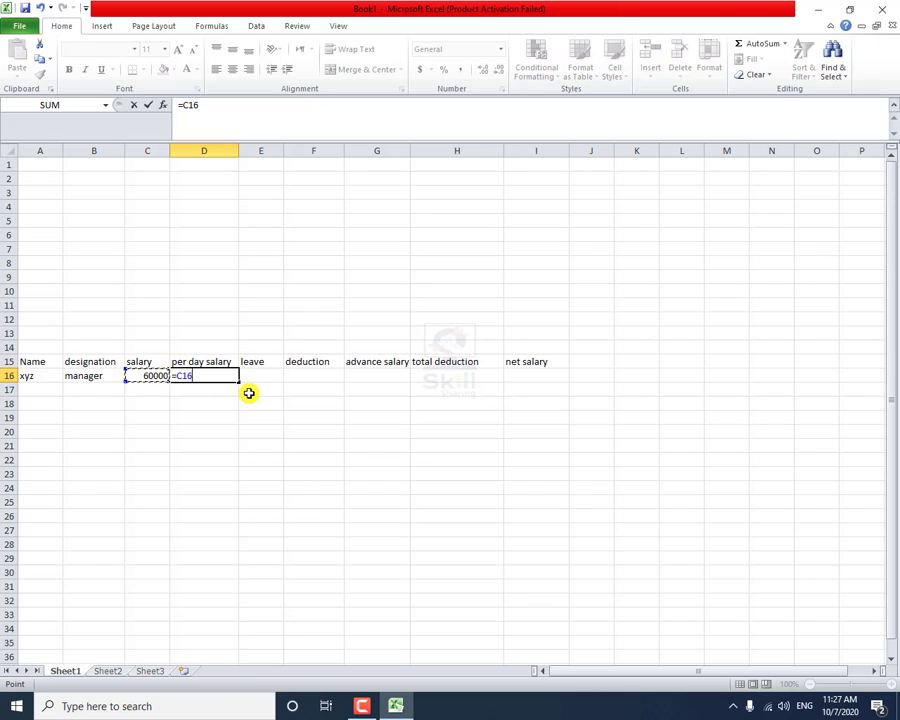
type("/30")
key("Return")
- Change the manager's salary in C16 to 64300
key("Up")
key("Left")
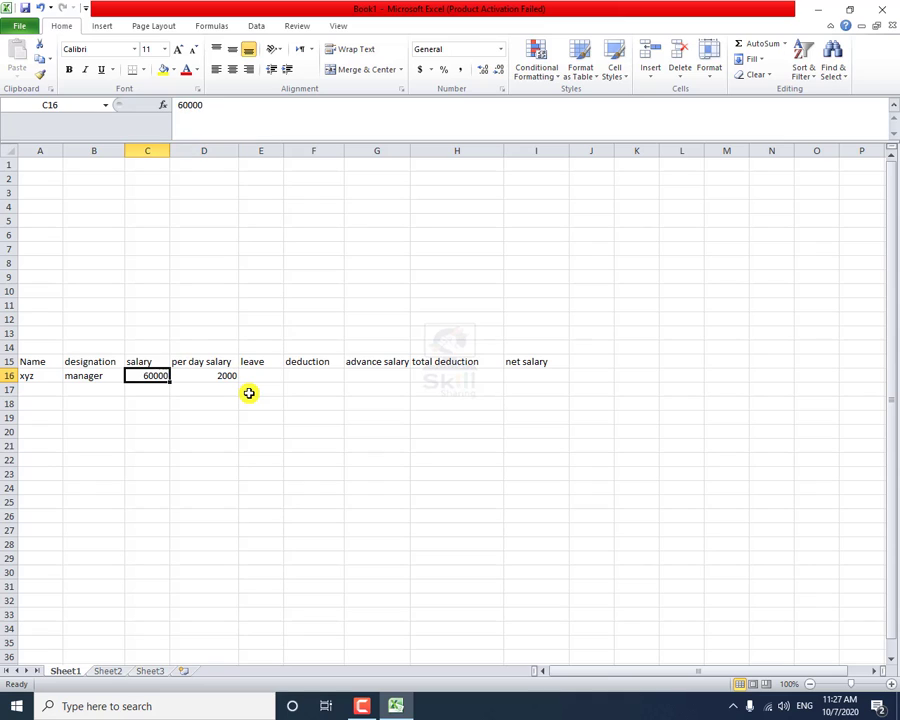
type("6")
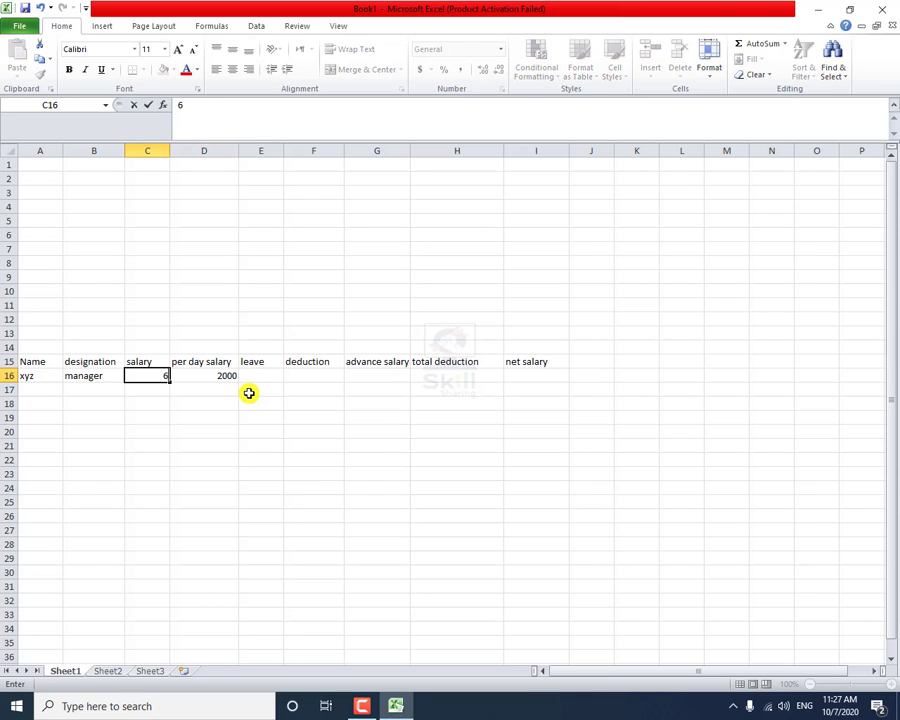
type("4300")
key("Return")
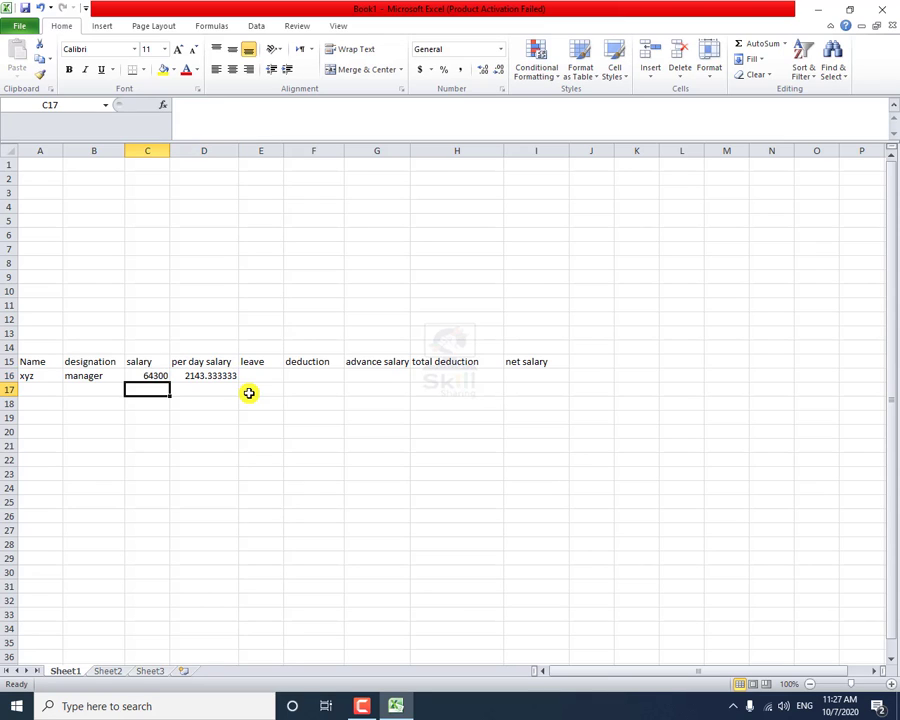
key("Up")
key("Right")
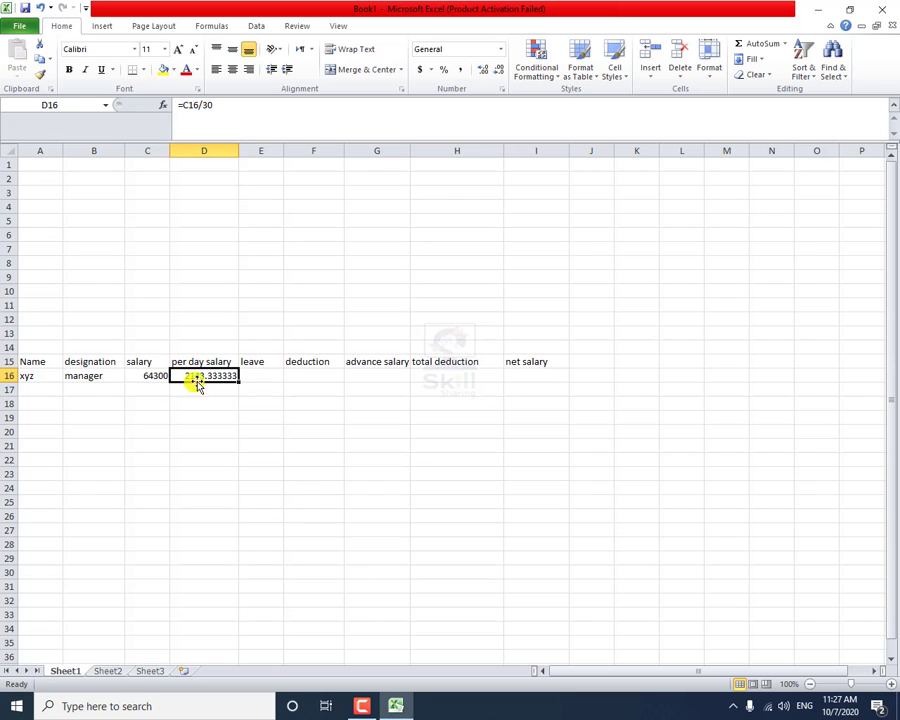
- Enter 4 as the leave for the first record in E16
left_click(259, 373)
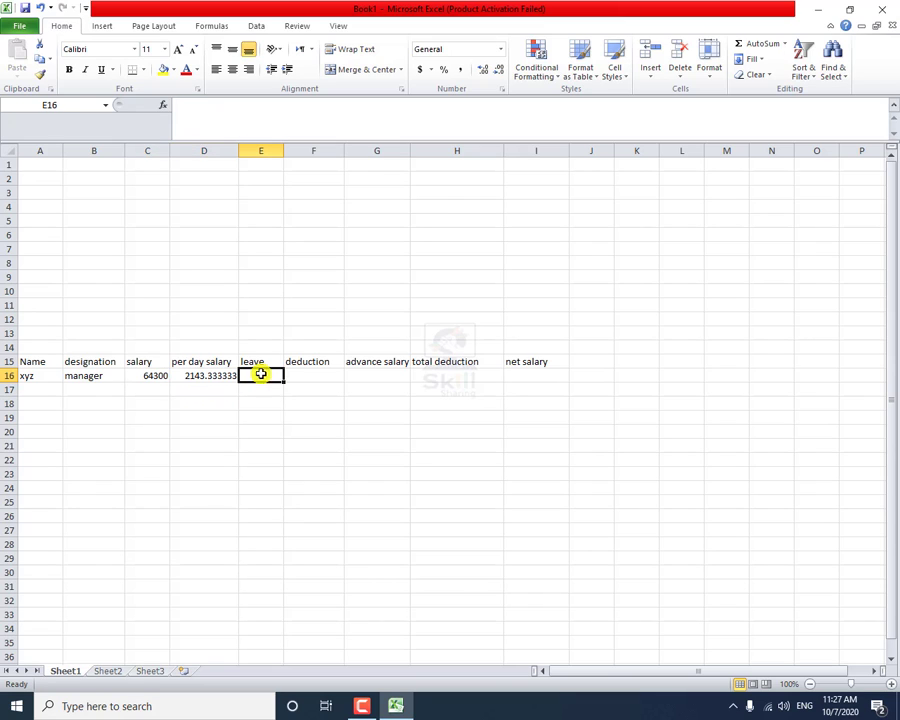
type("4")
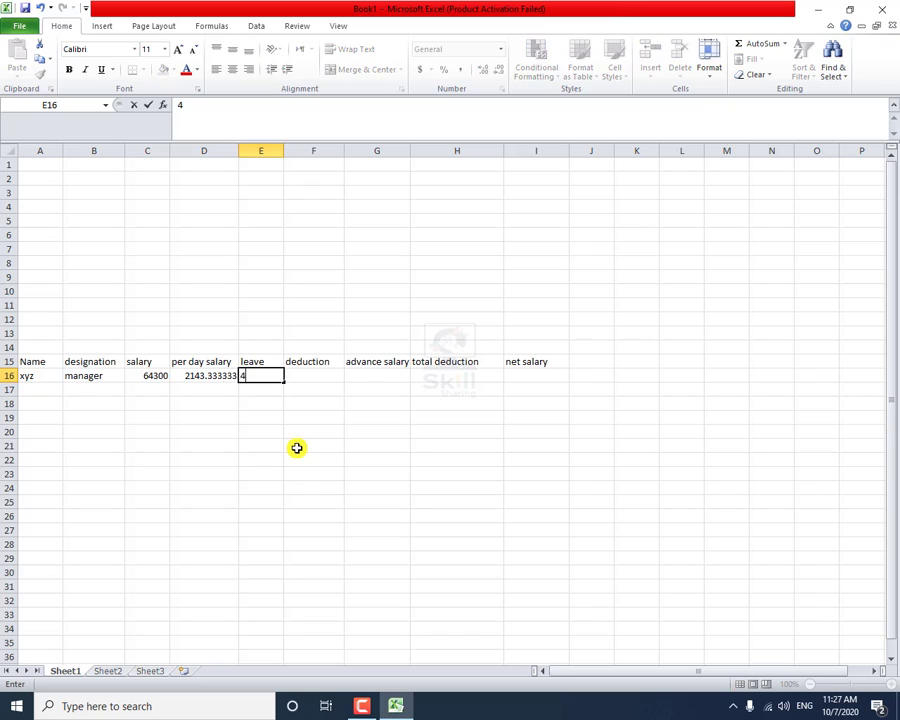
key("Return")
key("Up")
- Calculate the leave deduction in F16 by multiplying per day salary by leave with =D16*E16
key("Left")
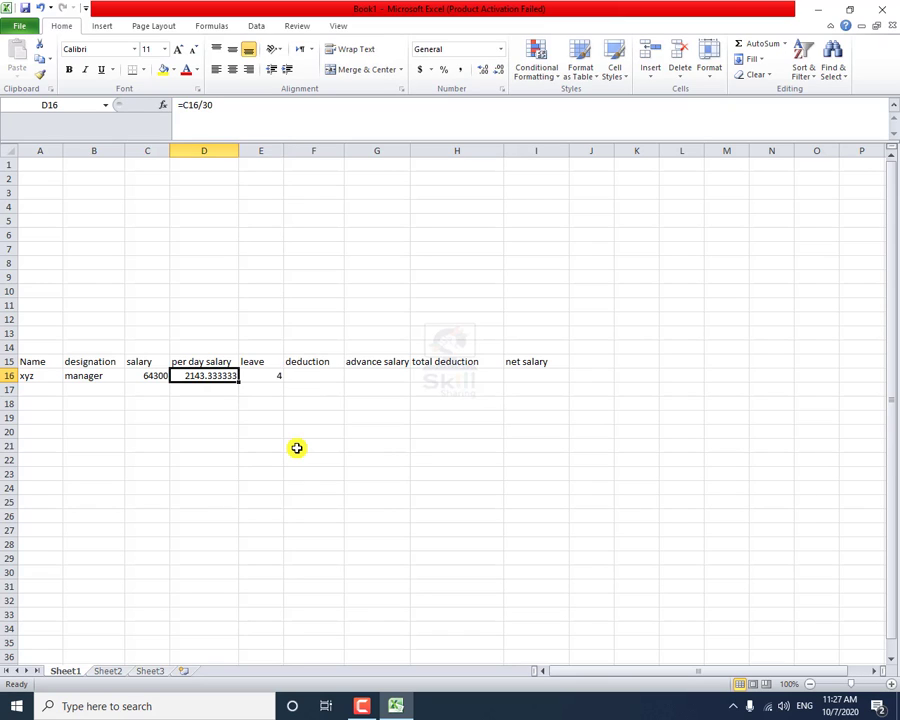
key("Right")
key("Right")
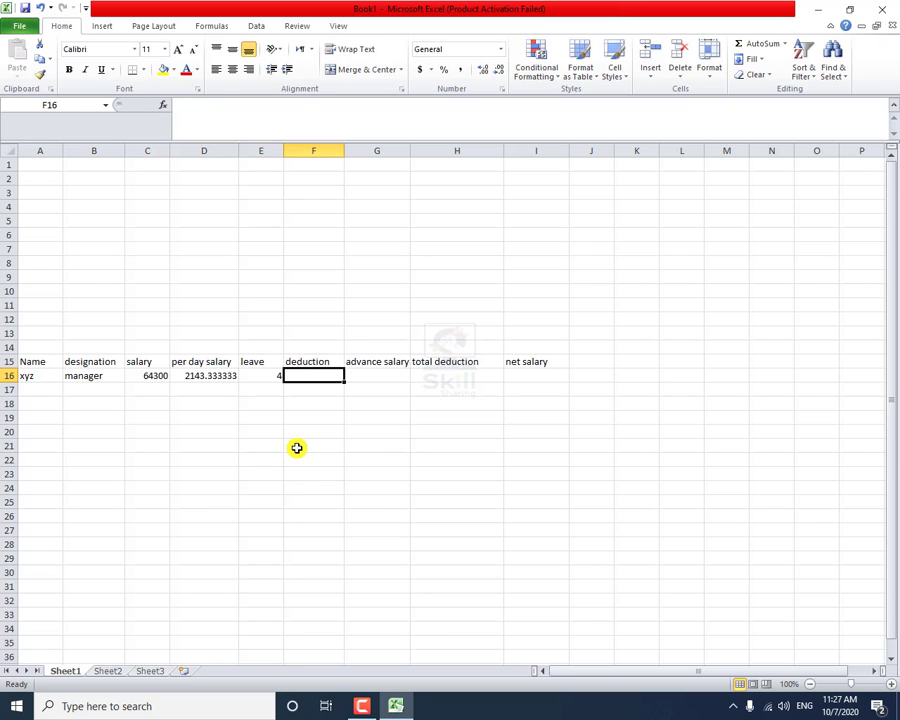
key("Left")
key("Left")
key("Right")
key("Right")
type("=")
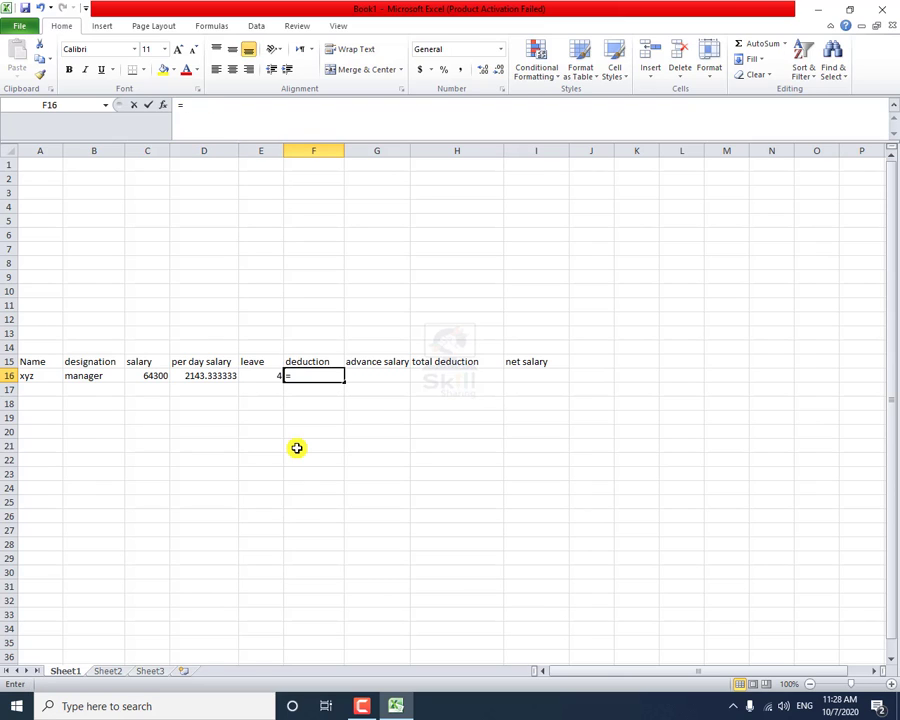
key("Left")
key("Left")
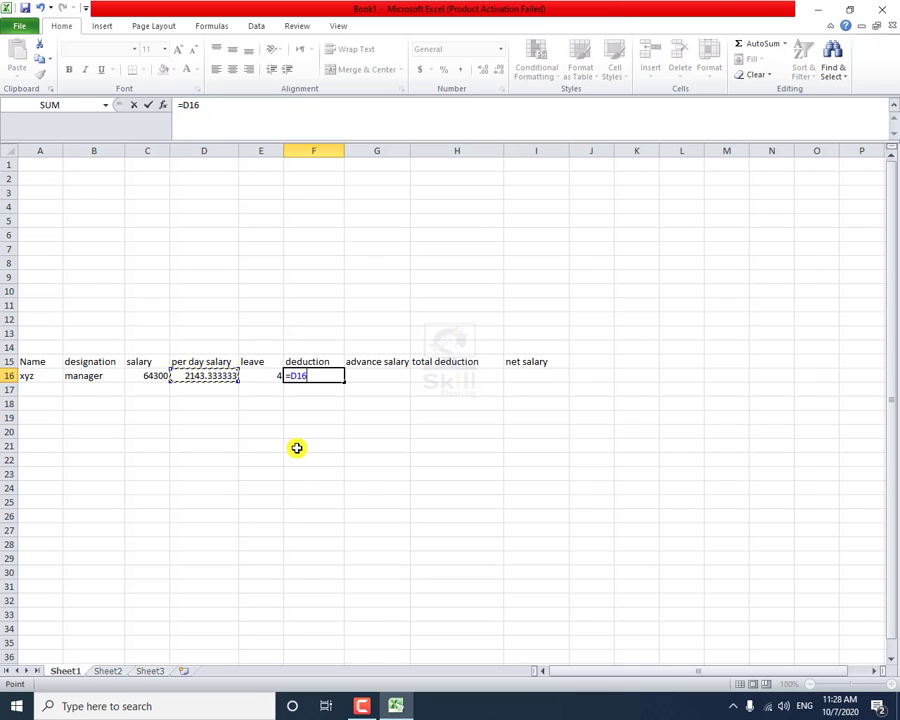
type("*")
key("Left")
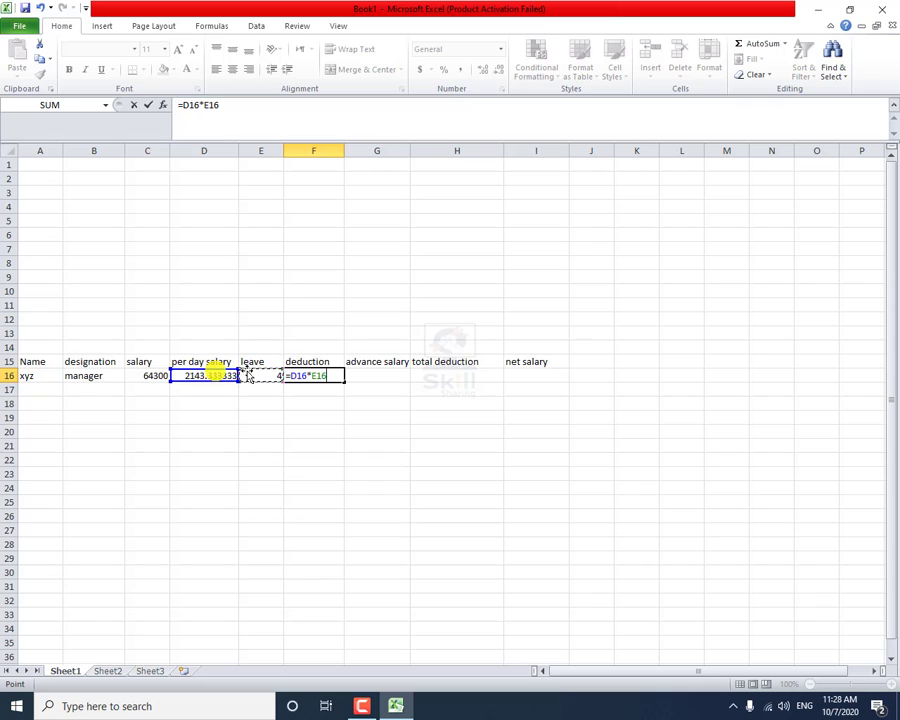
key("Return")
left_click(320, 374)
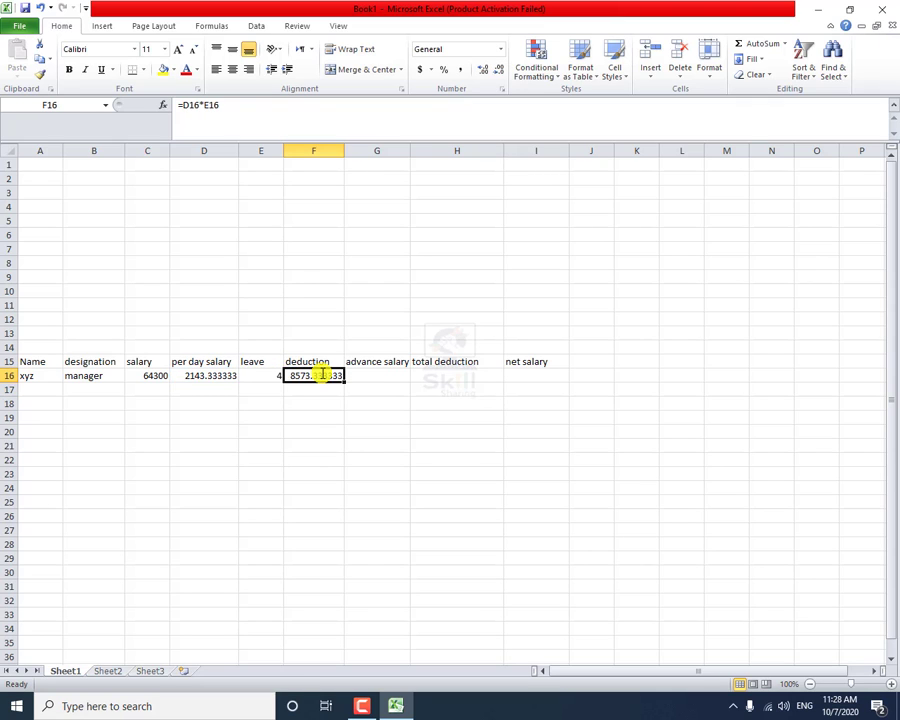
- Enter 15000 as the advance salary in G16
key("Right")
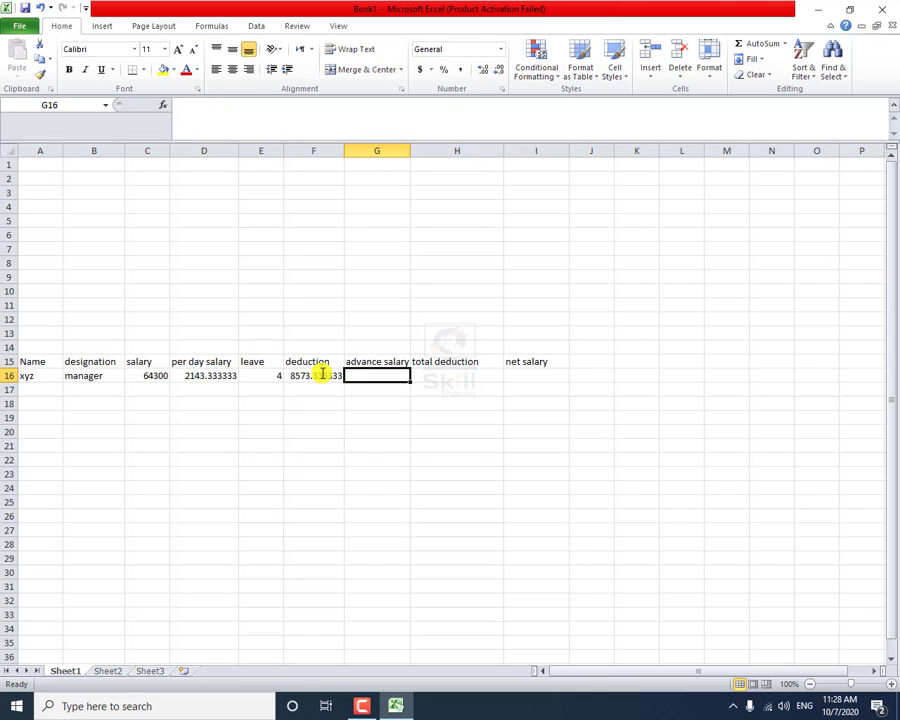
type("15000")
key("Return")
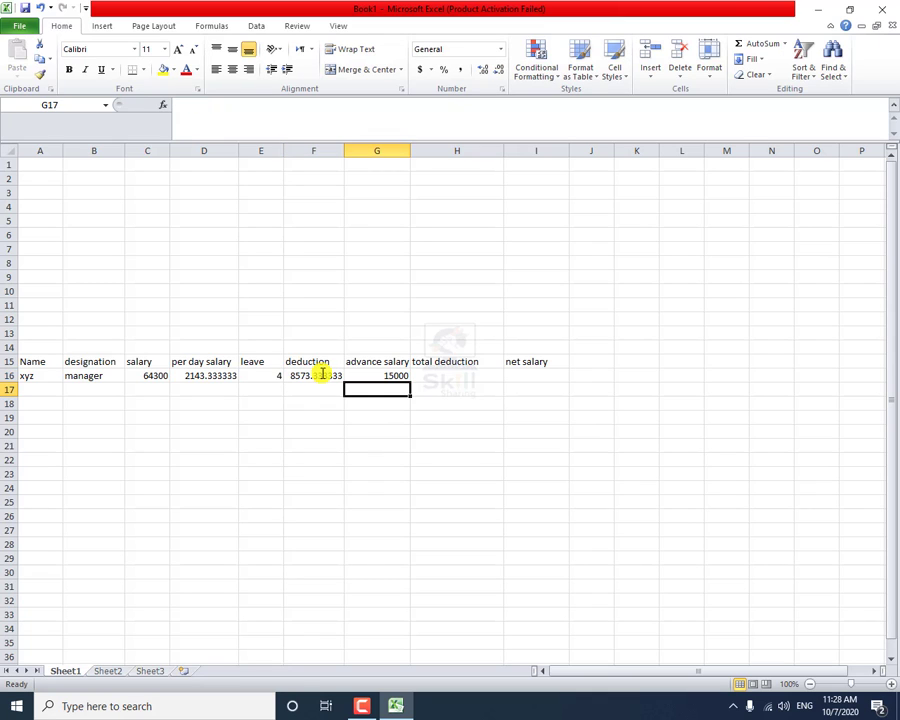
- Calculate the total deduction in H16 by adding the deduction and advance salary with =F16+G16
left_click(322, 374)
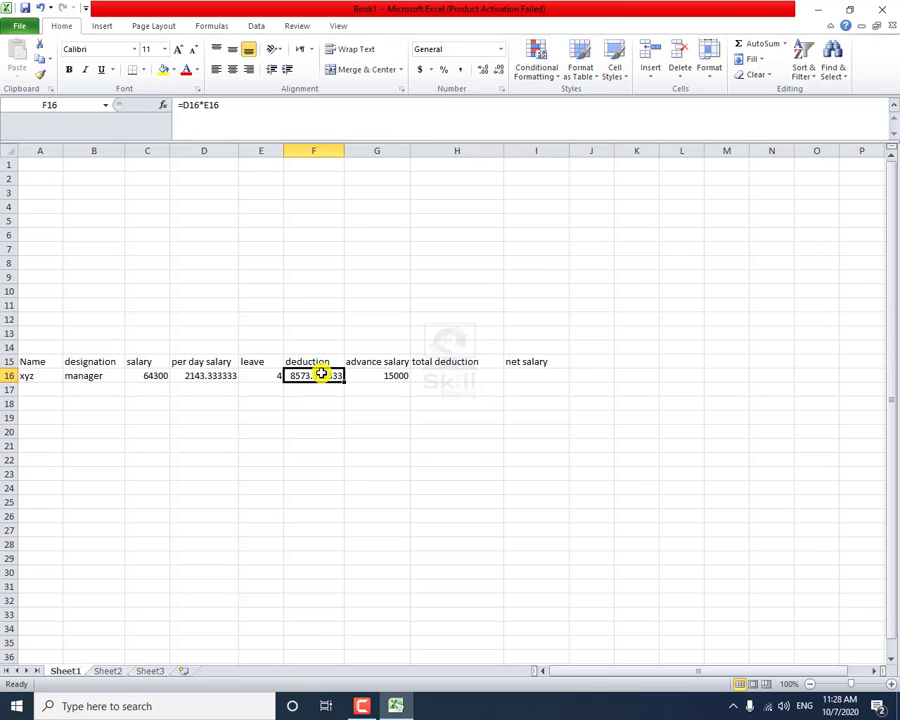
left_click(390, 373)
left_click(311, 370)
left_click(427, 375)
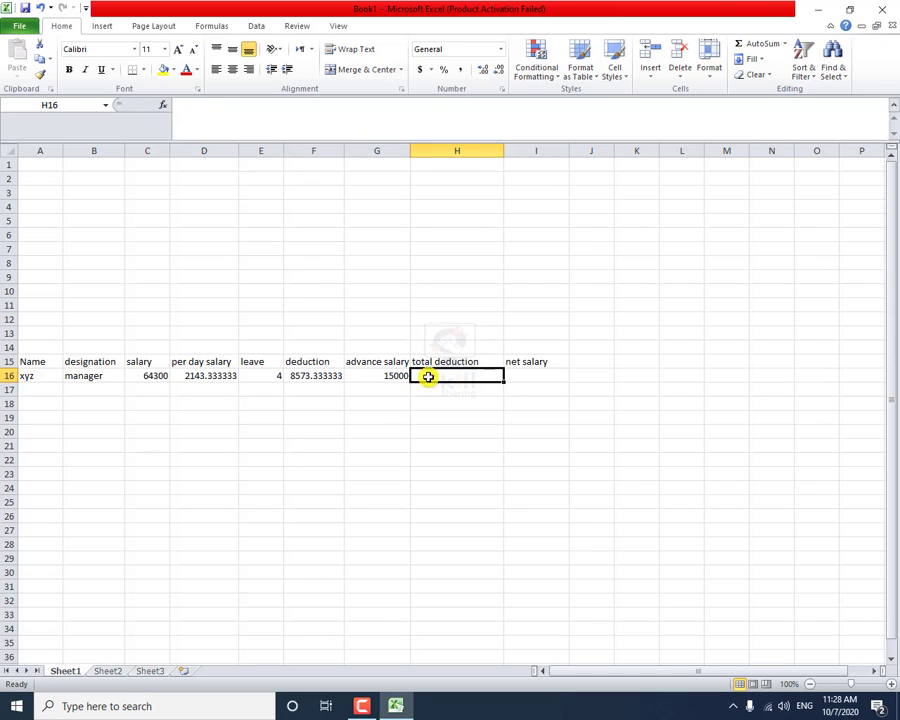
type("=")
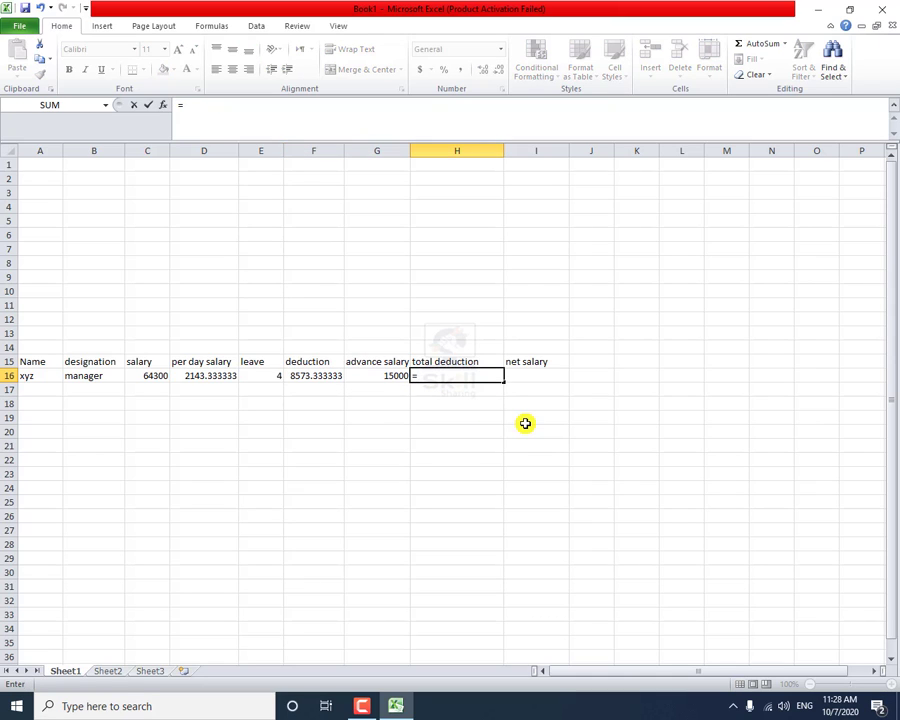
key("Left")
key("Left")
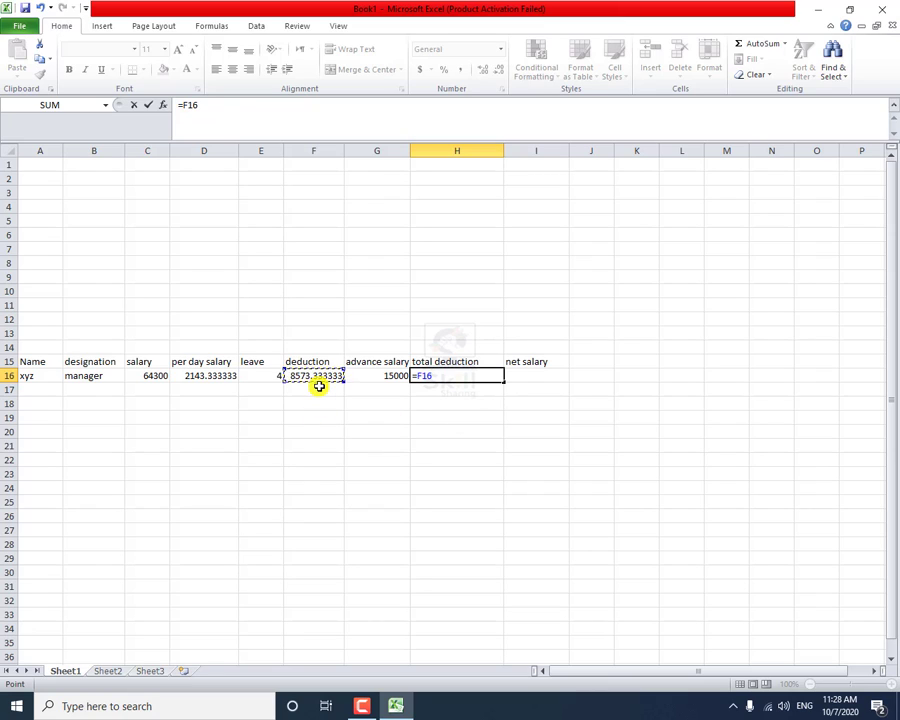
type("+")
left_click(369, 376)
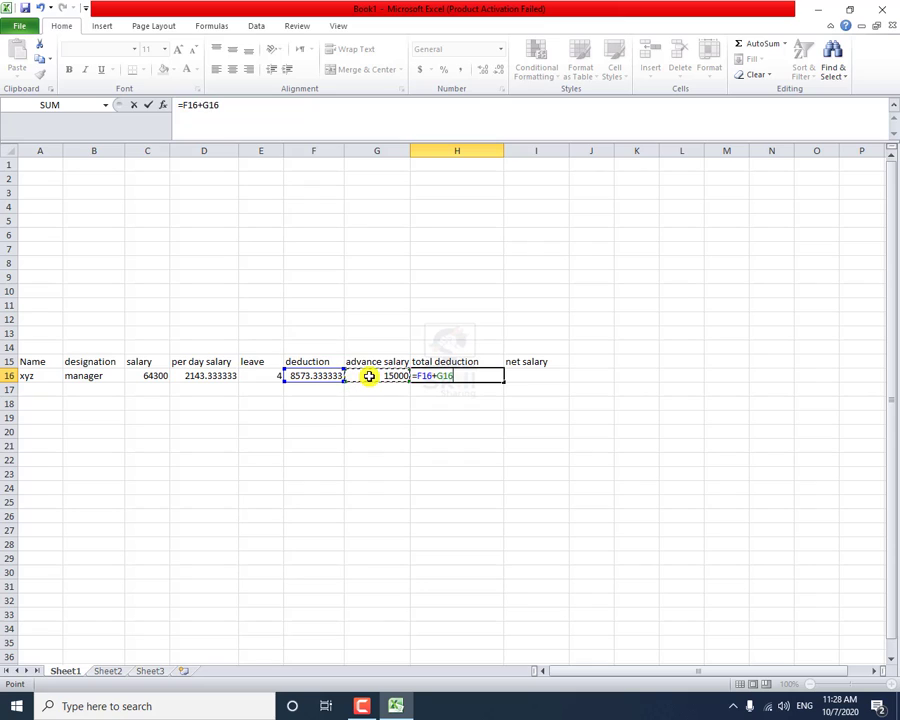
key("ctrl+Return")
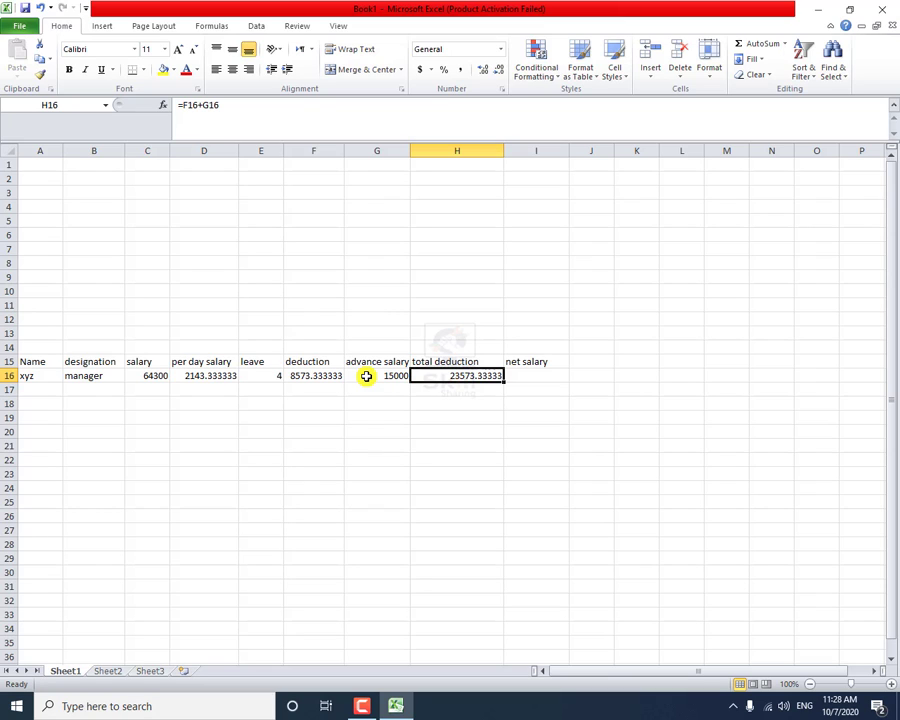
- Calculate the net salary in I16 by subtracting total deduction from salary with =C16-H16
key("Right")
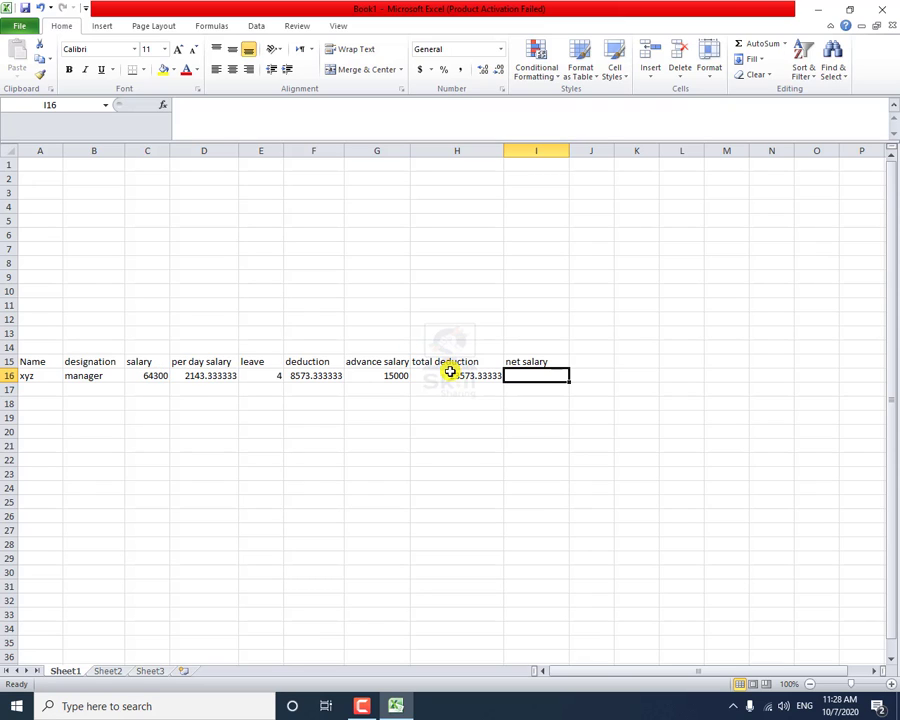
type("=")
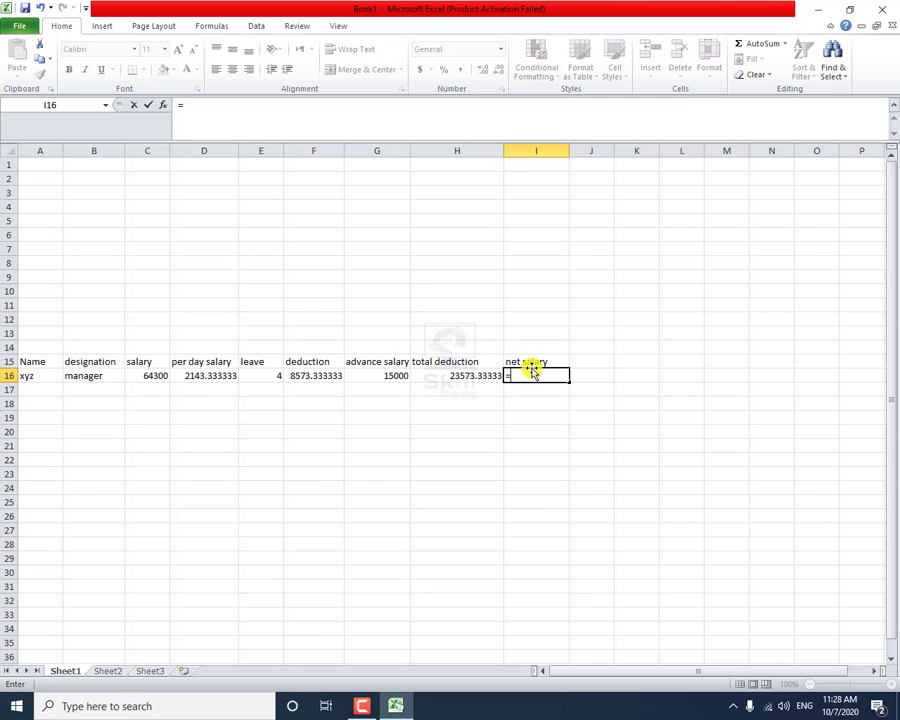
left_click(152, 375)
type("-")
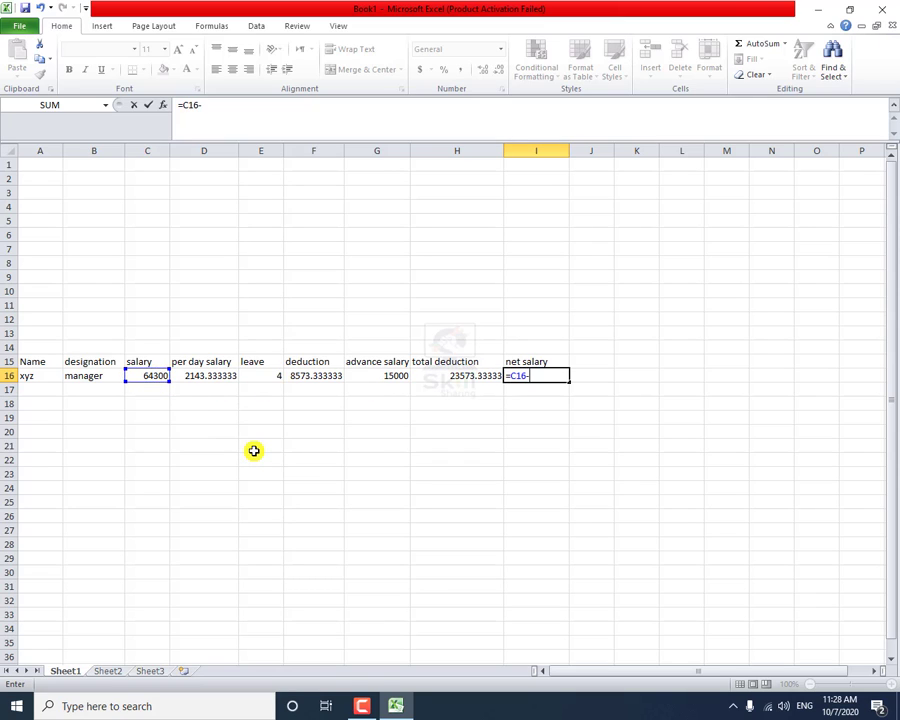
left_click(436, 376)
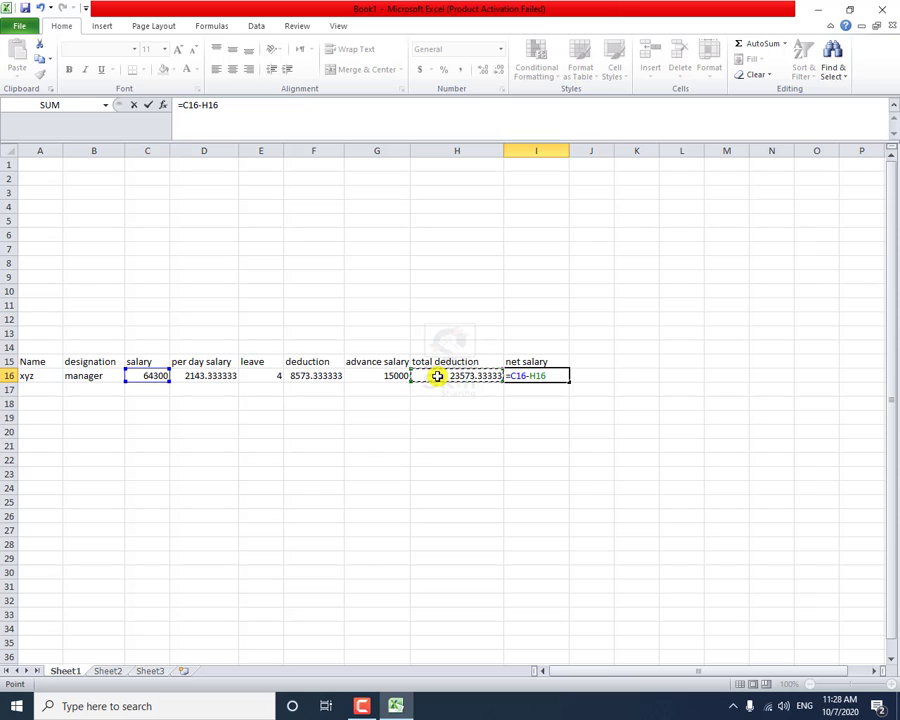
key("Return")
key("Up")
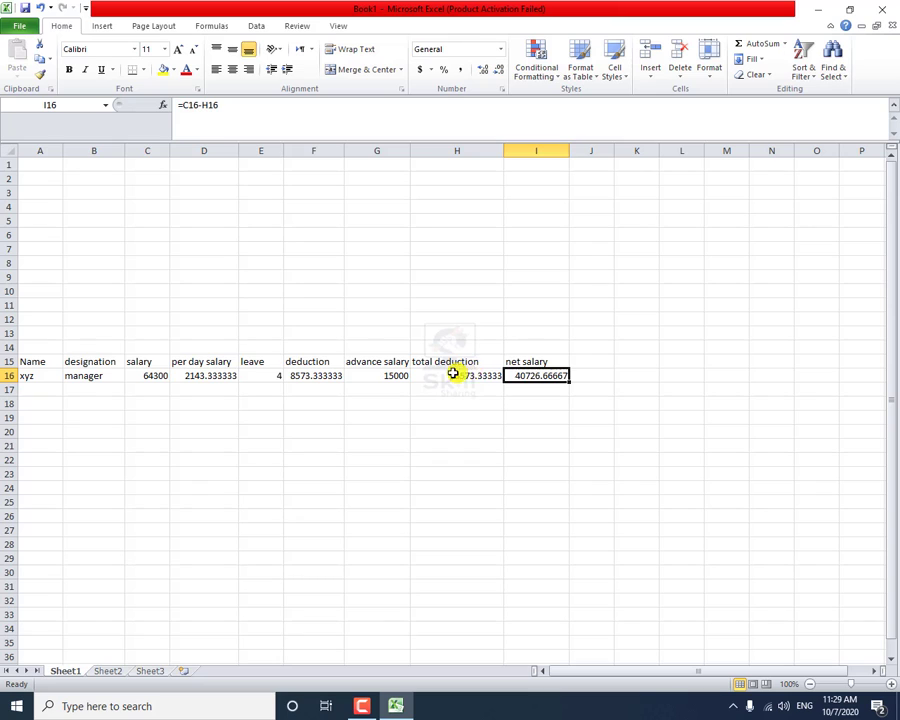
left_click(352, 374)
left_click(297, 375)
left_click(200, 362)
left_click(140, 375)
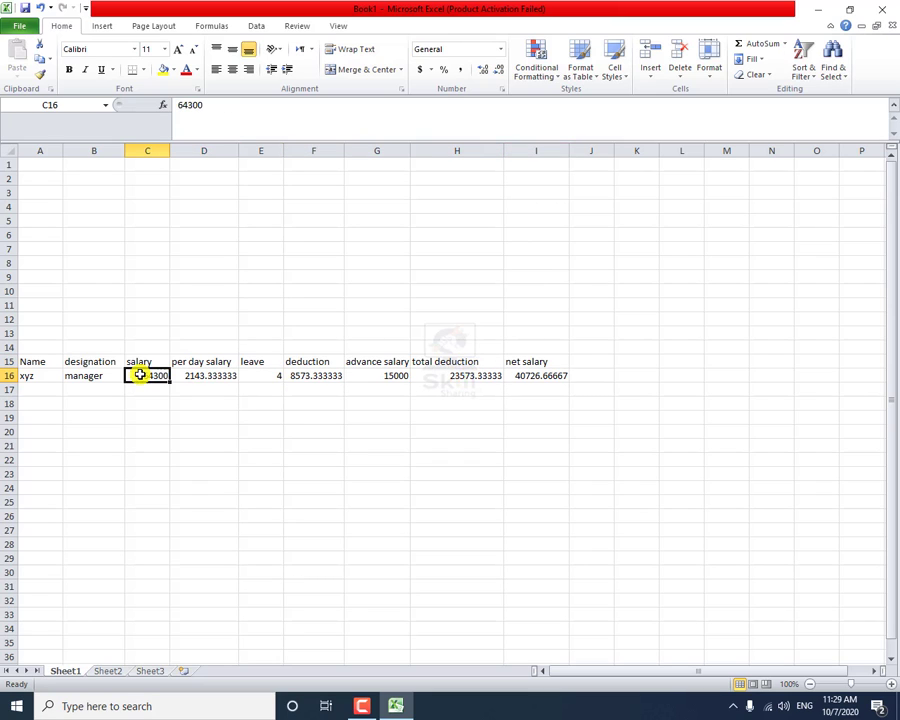
left_click_drag(35, 361, 490, 361)
left_click(520, 374)
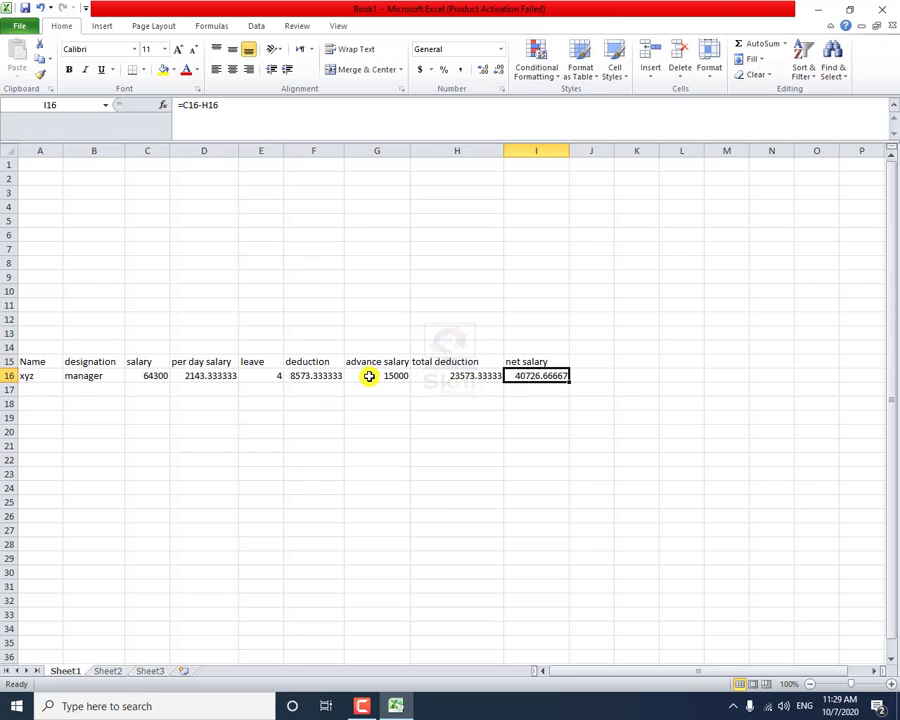
- Insert an entire blank column between total deduction and net salary
left_click(487, 359)
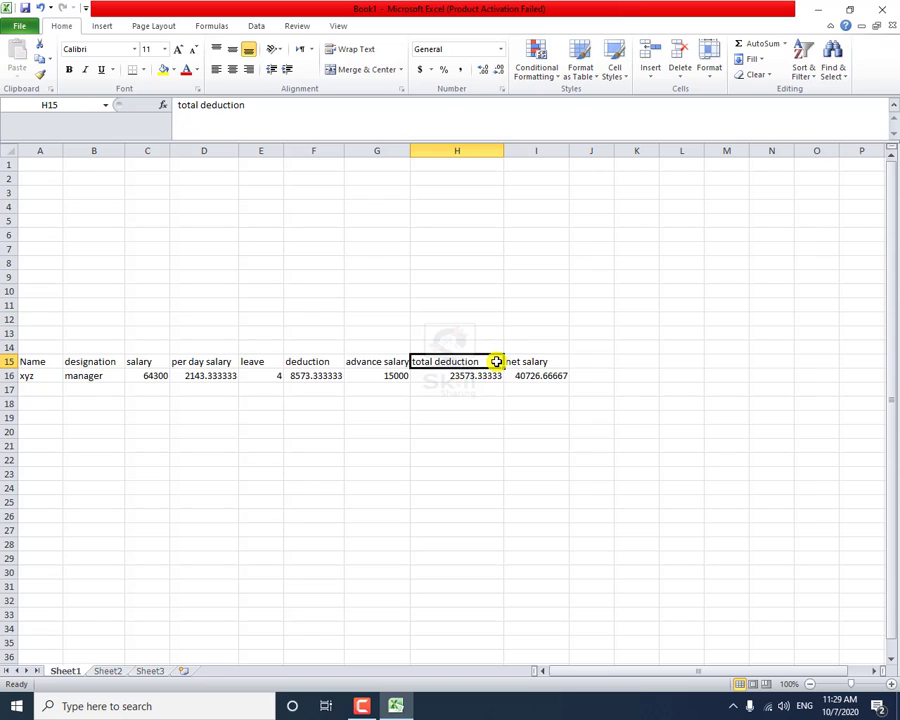
left_click(548, 362)
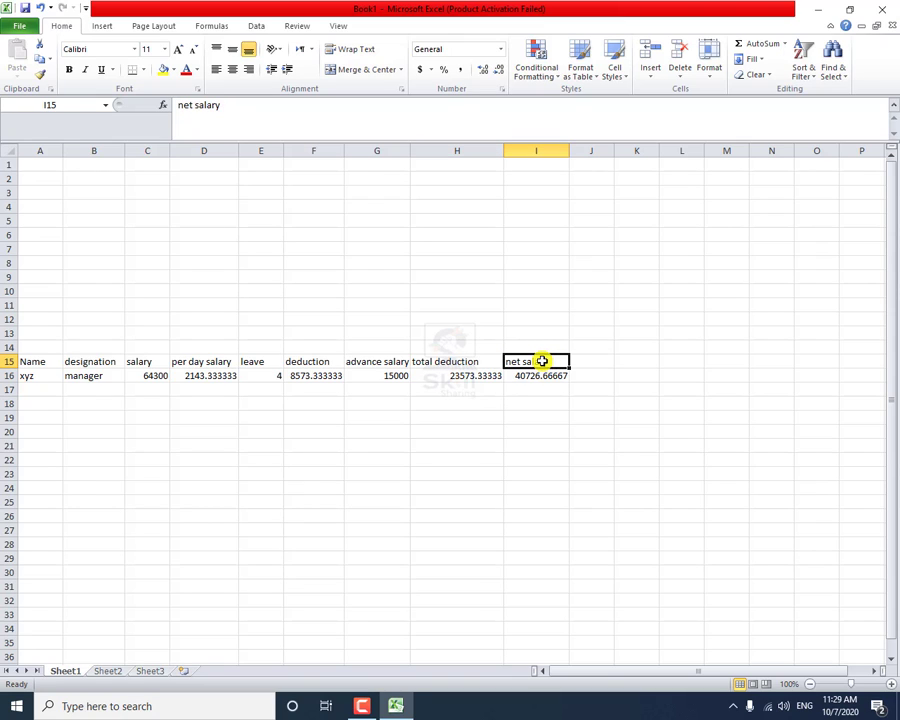
right_click(541, 361)
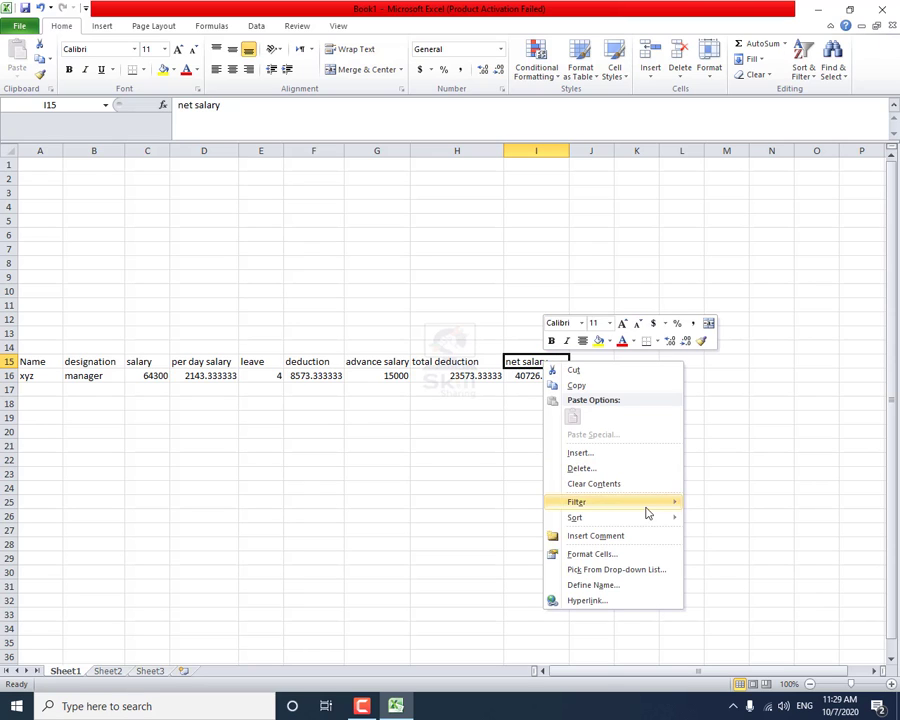
left_click(640, 457)
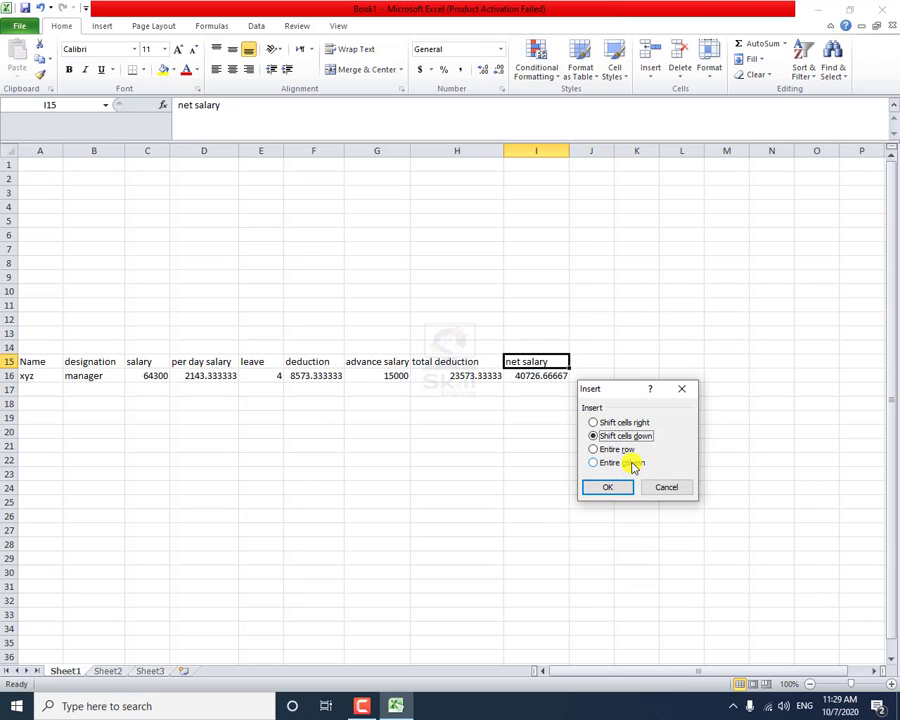
left_click(626, 464)
left_click(611, 487)
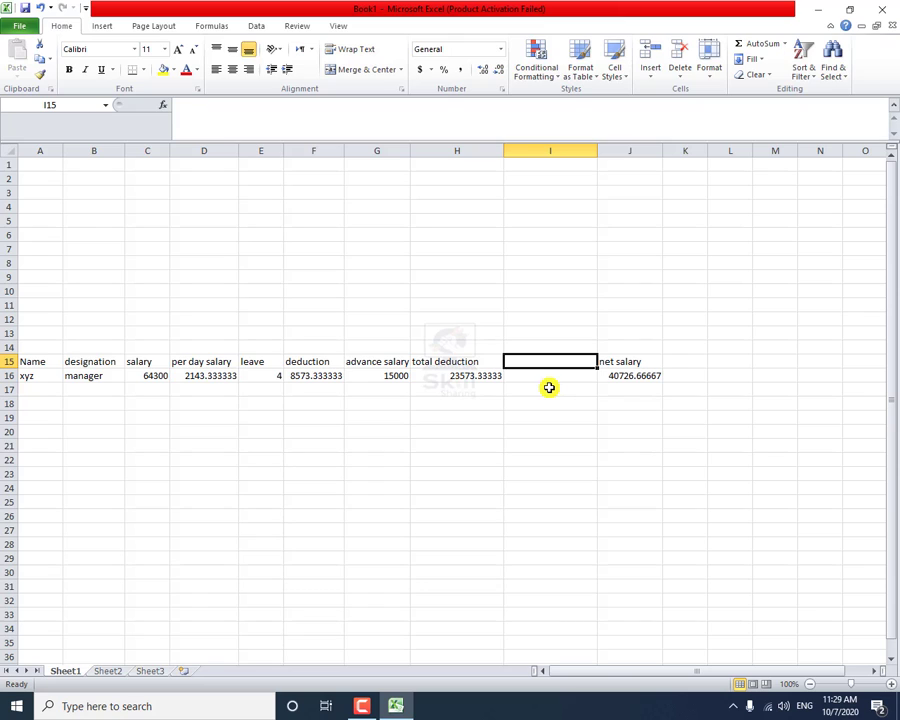
- Enter the heading "Over time" in I15 for the blank column between total deduction and net salary
type("Over")
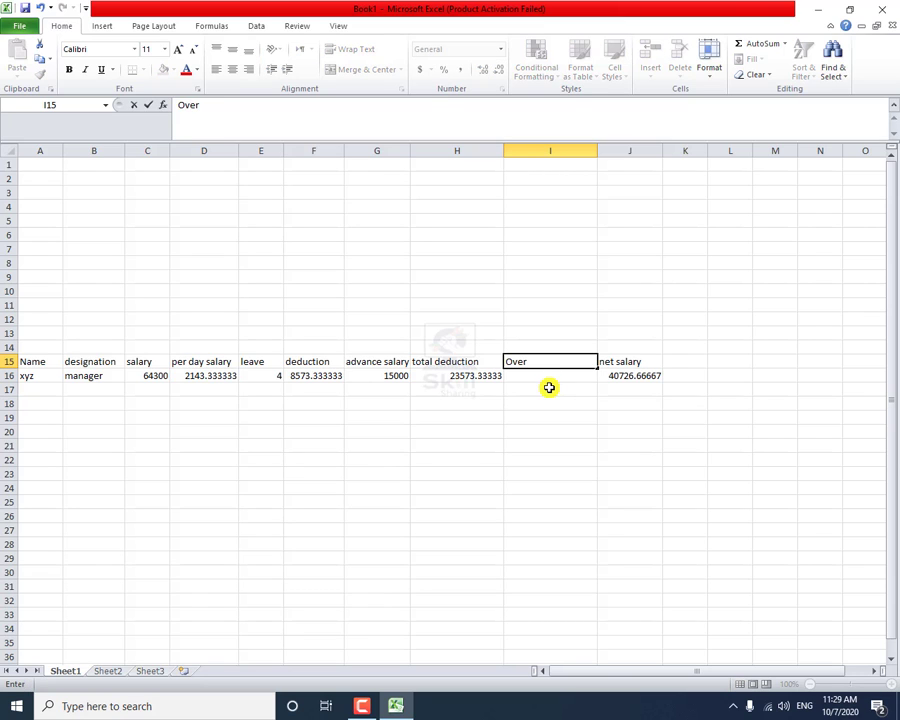
type(" time")
key("Return")
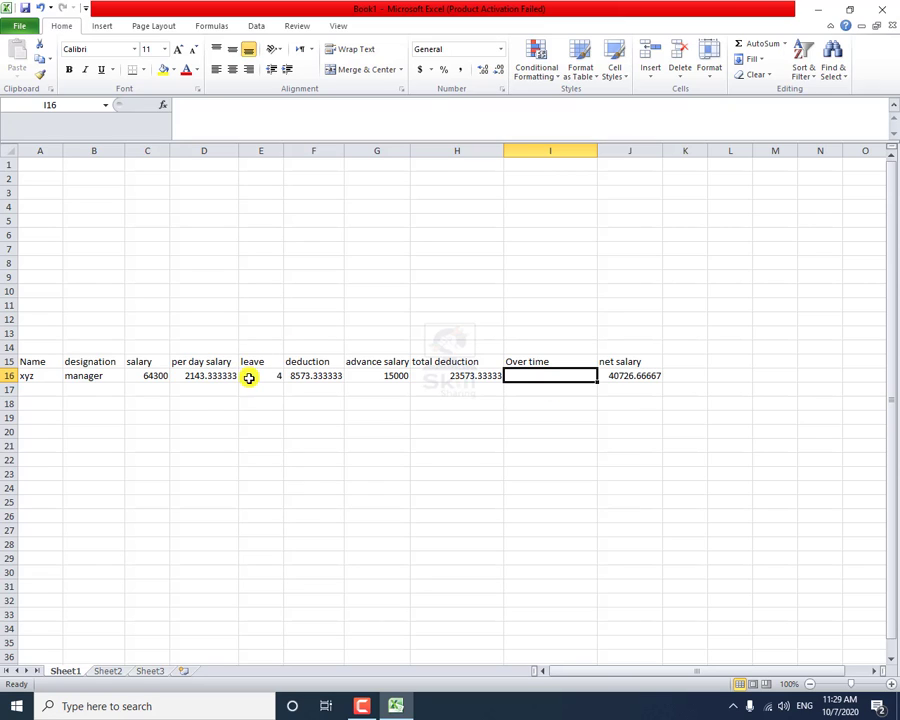
- Calculate the overtime pay in I16 as three times the per day salary with =D16*3
left_click(202, 378)
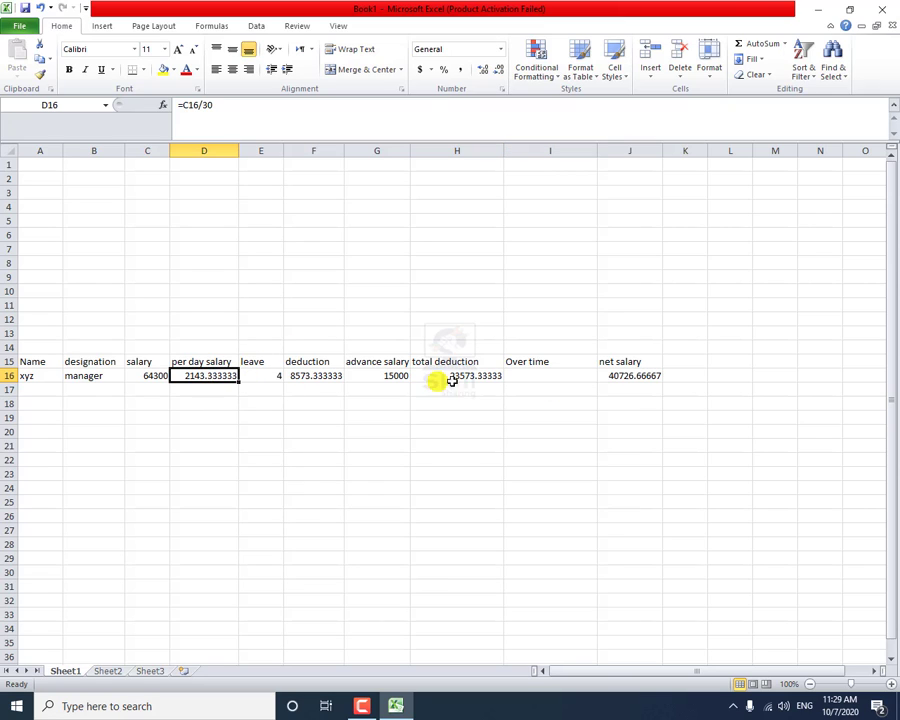
left_click(517, 377)
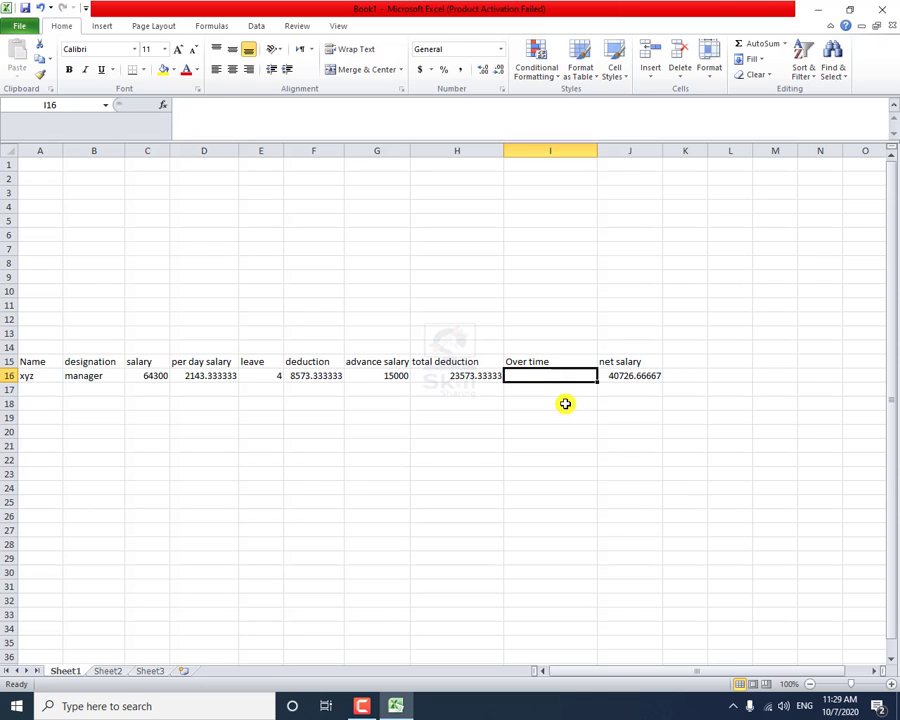
type("=")
key("Left")
key("Left")
key("Left")
key("Left")
key("Left")
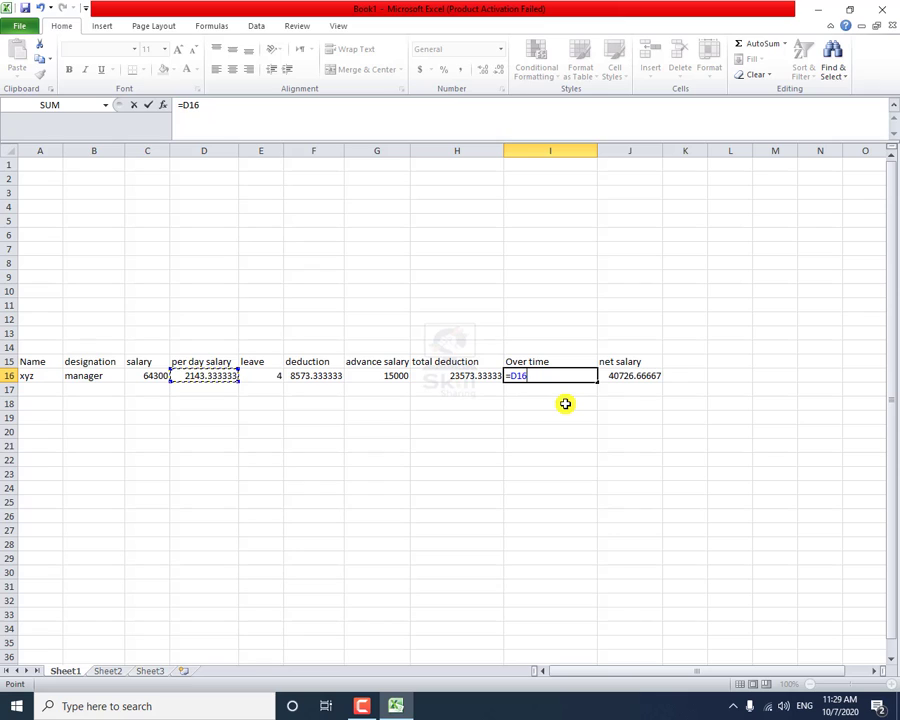
type("*3")
key("Return")
key("Up")
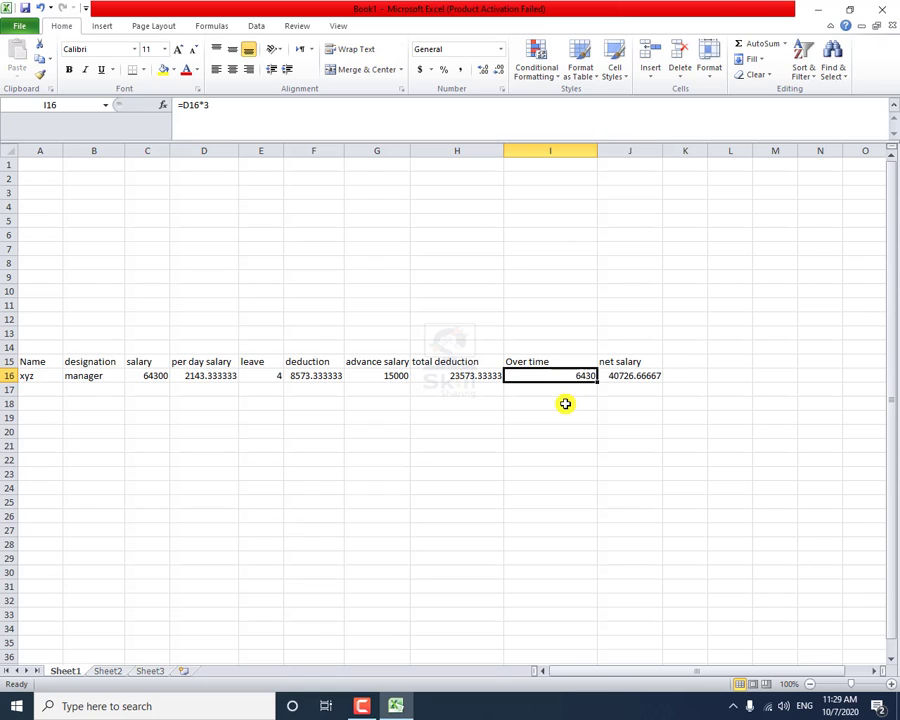
- Extend the net salary formula in J16 to add the overtime pay, making it =C16-H16+I16
left_click(628, 377)
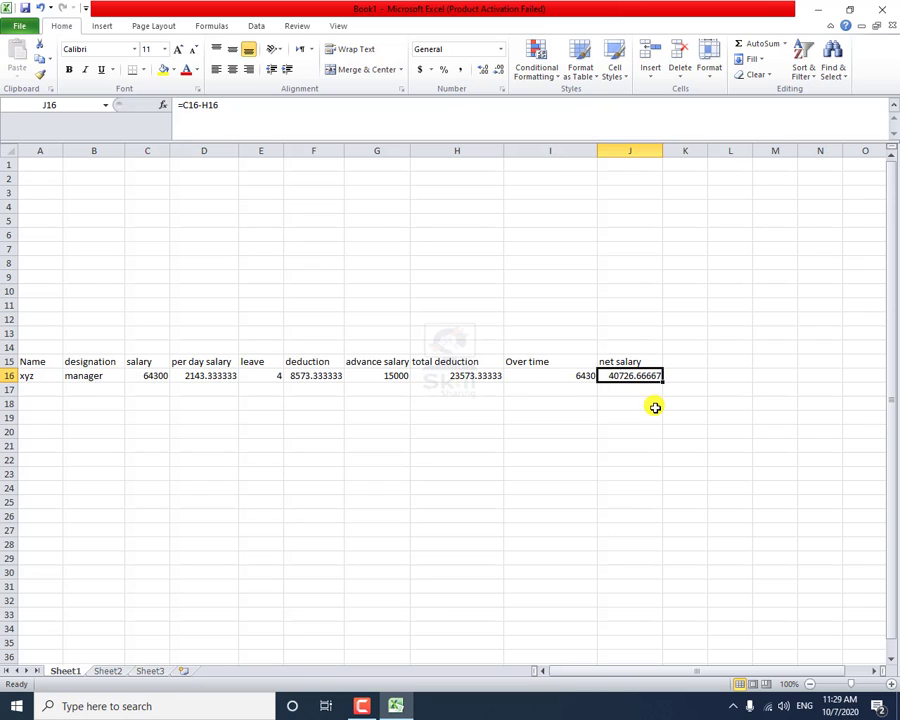
key("F2")
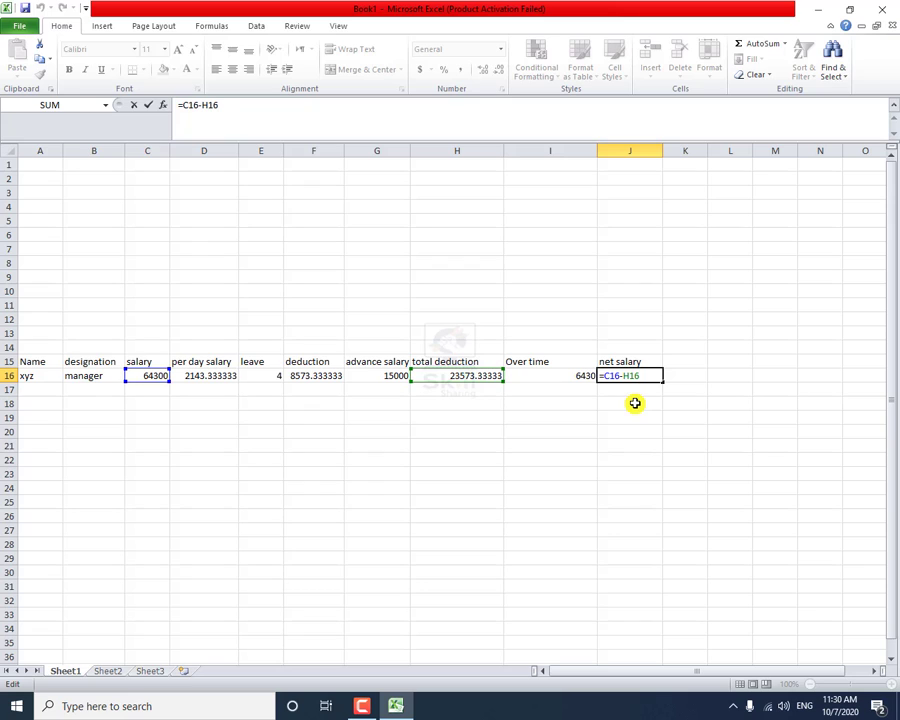
type("+")
left_click(576, 379)
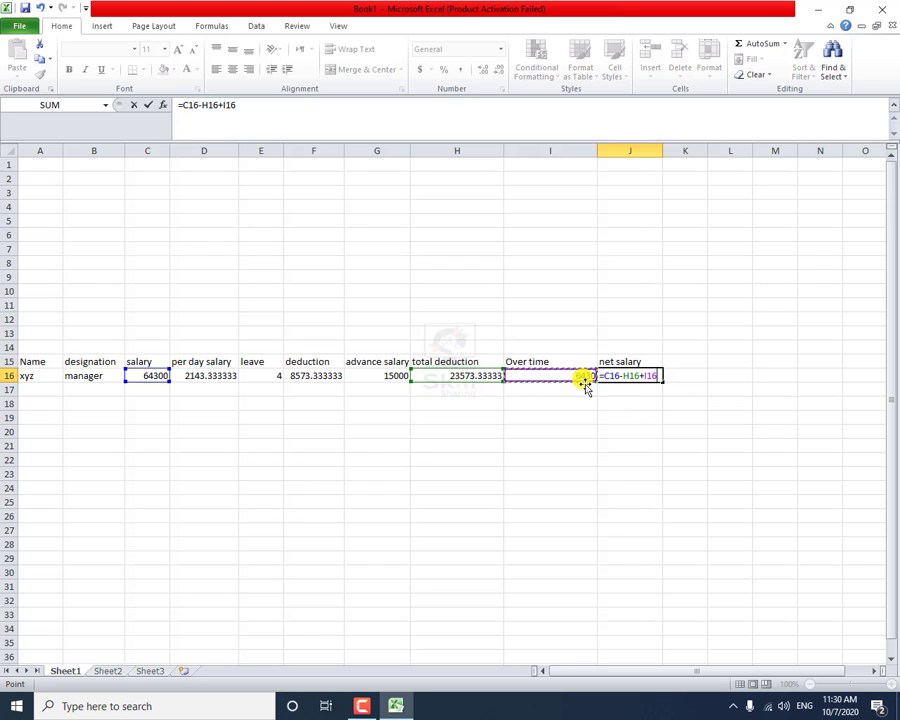
key("Return")
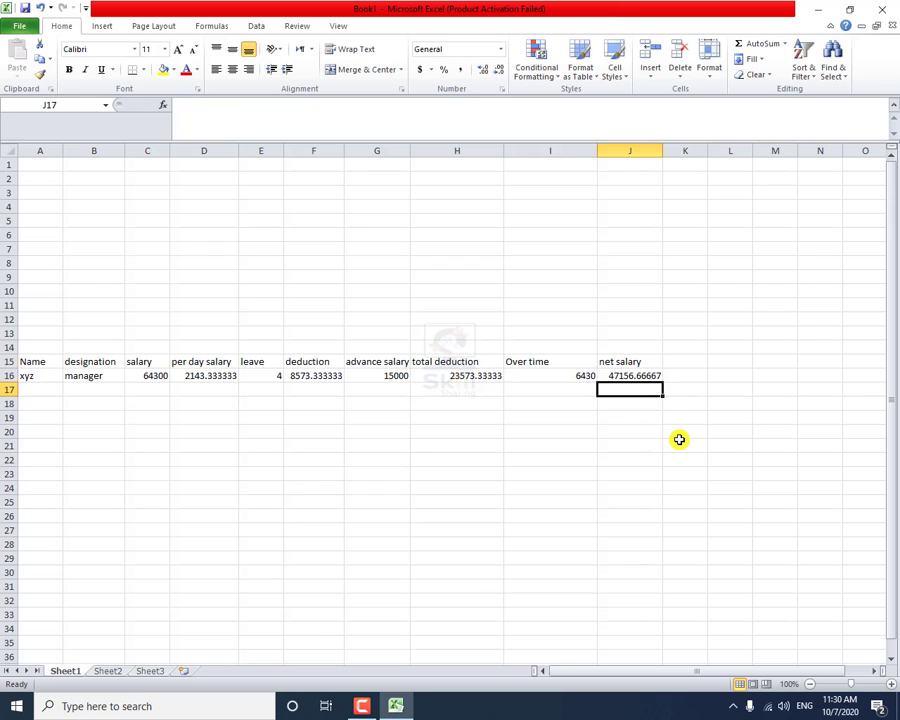
key("Up")
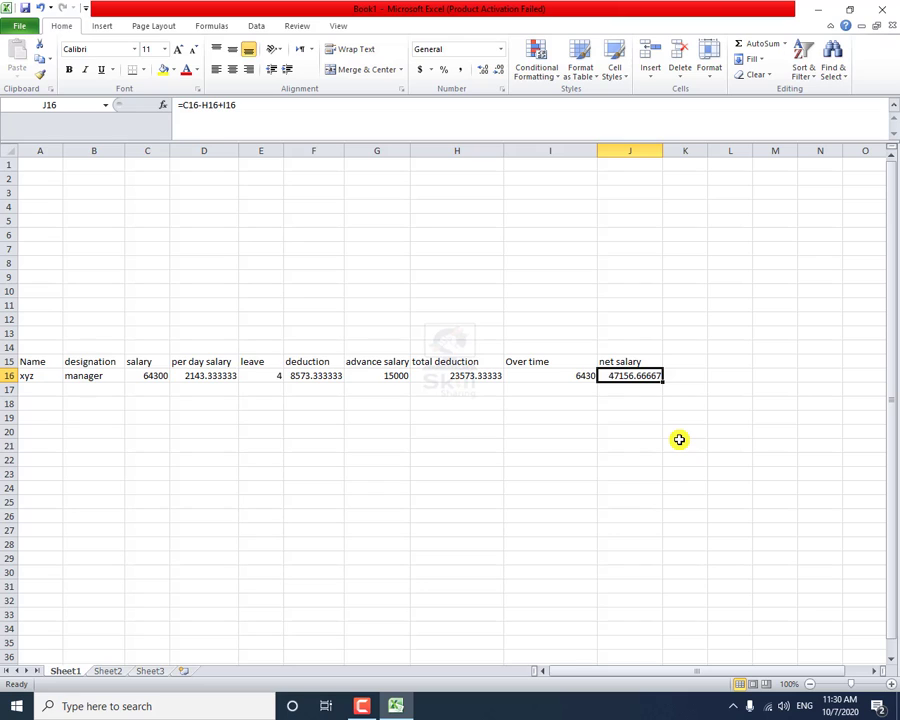
- Select the whole salary table, headings and data row, in A15:J16
left_click_drag(645, 364, 26, 377)
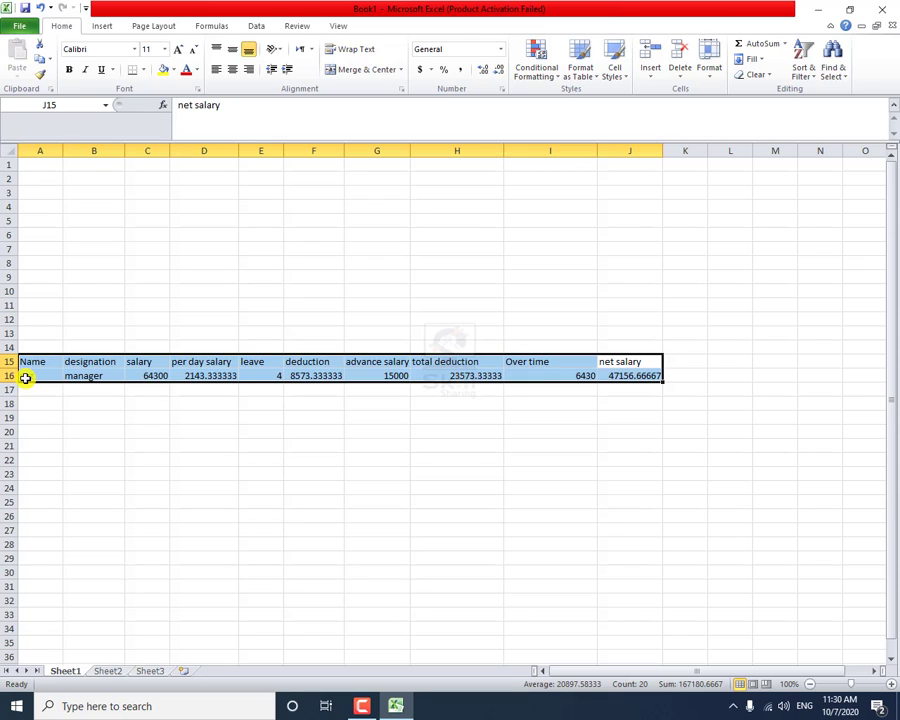